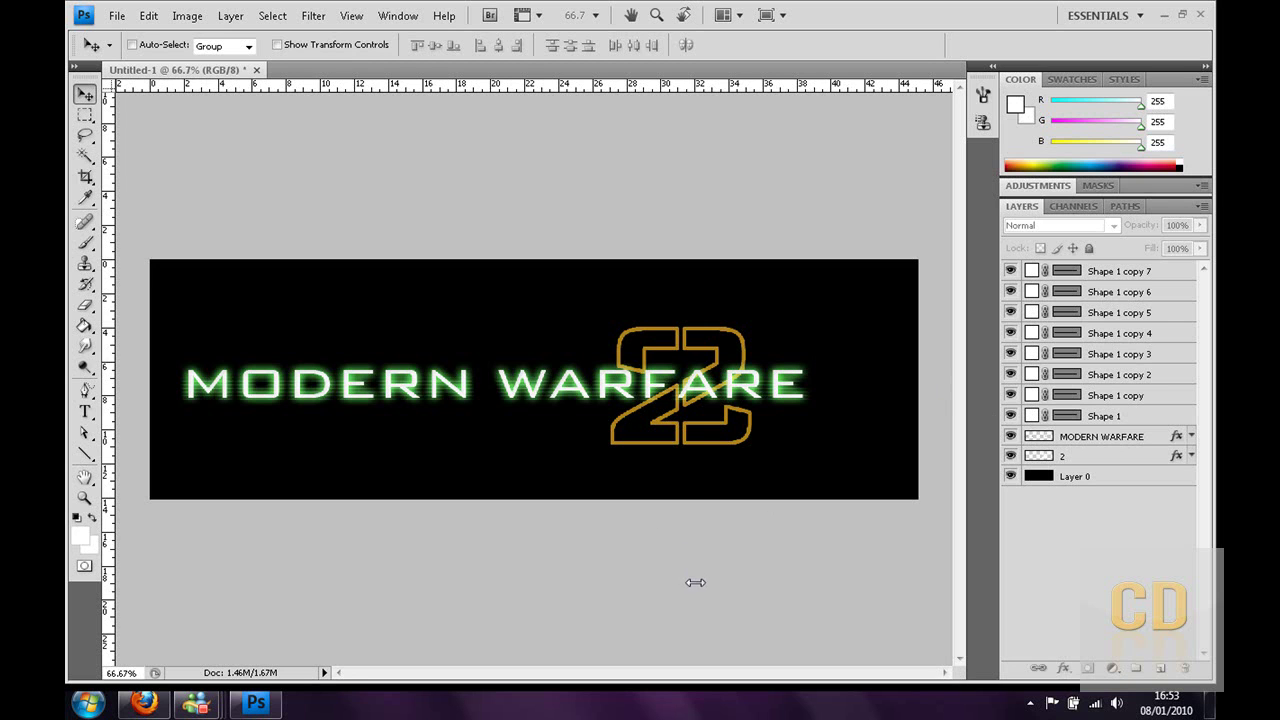
Create a new 1280 × 400 pixel document
left_click(121, 20)
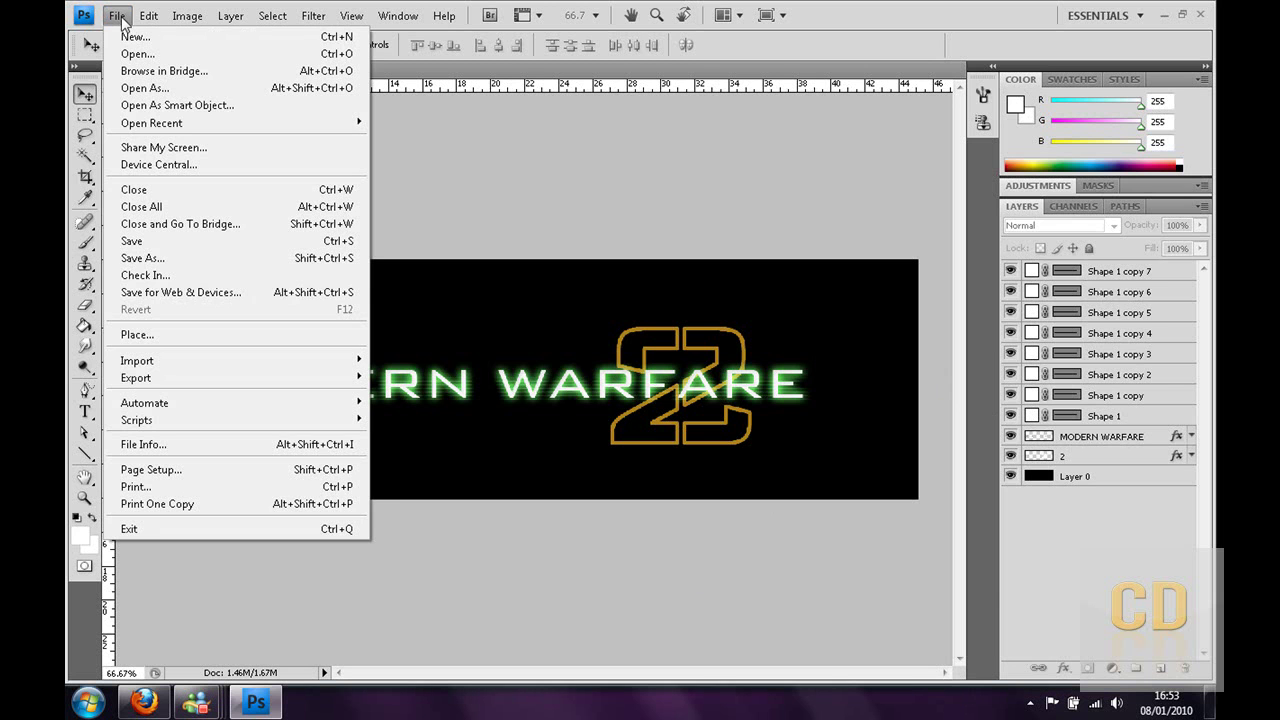
left_click(130, 37)
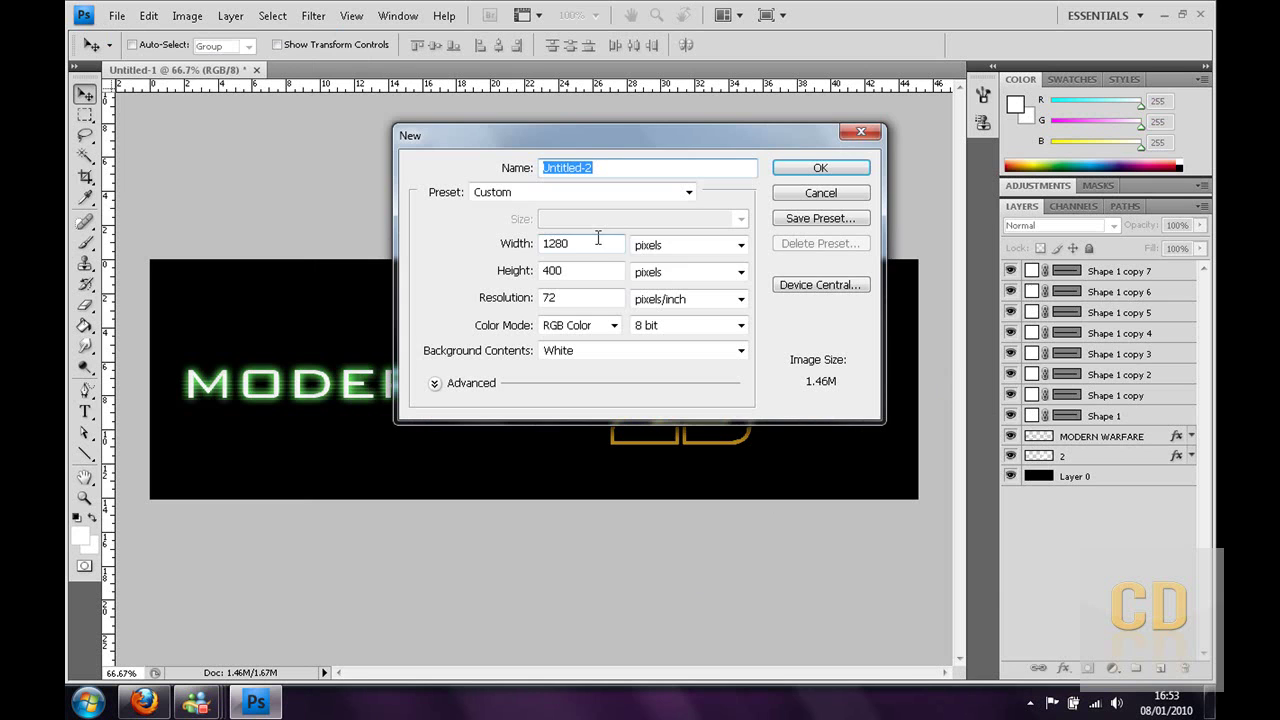
left_click(785, 167)
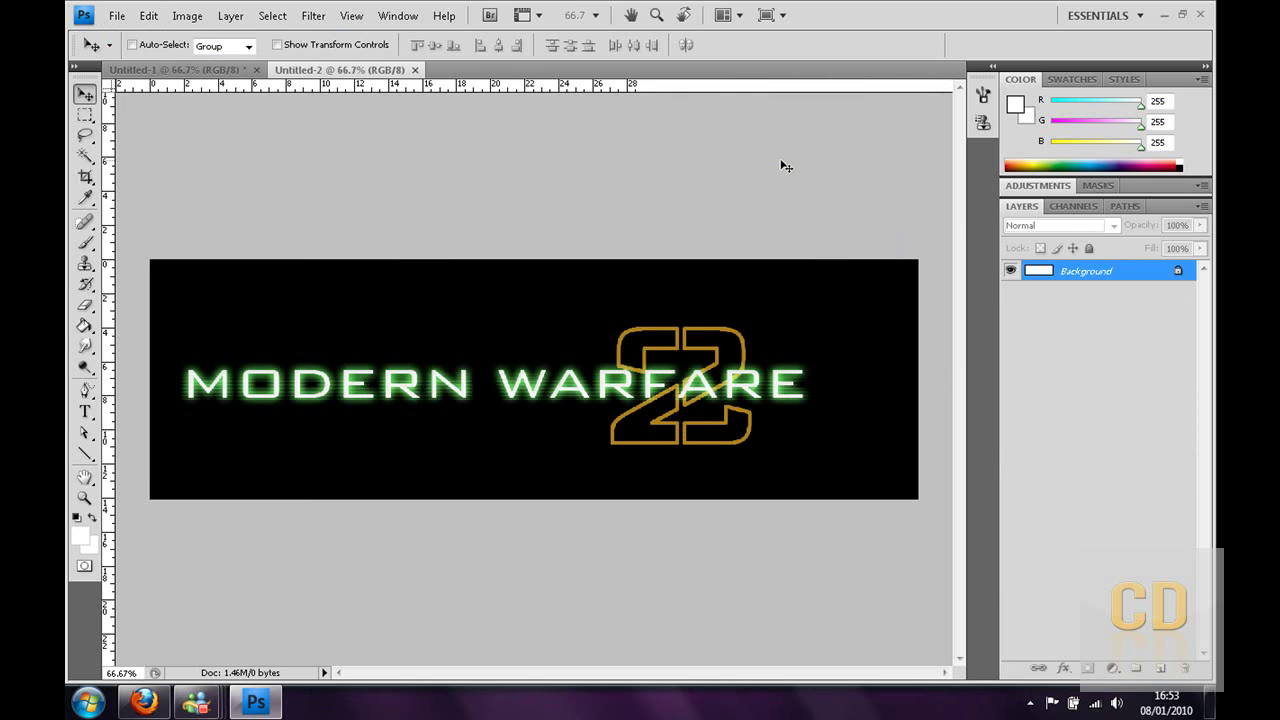
Convert the Background into Layer 0 and fill it with solid black
double_click(1178, 272)
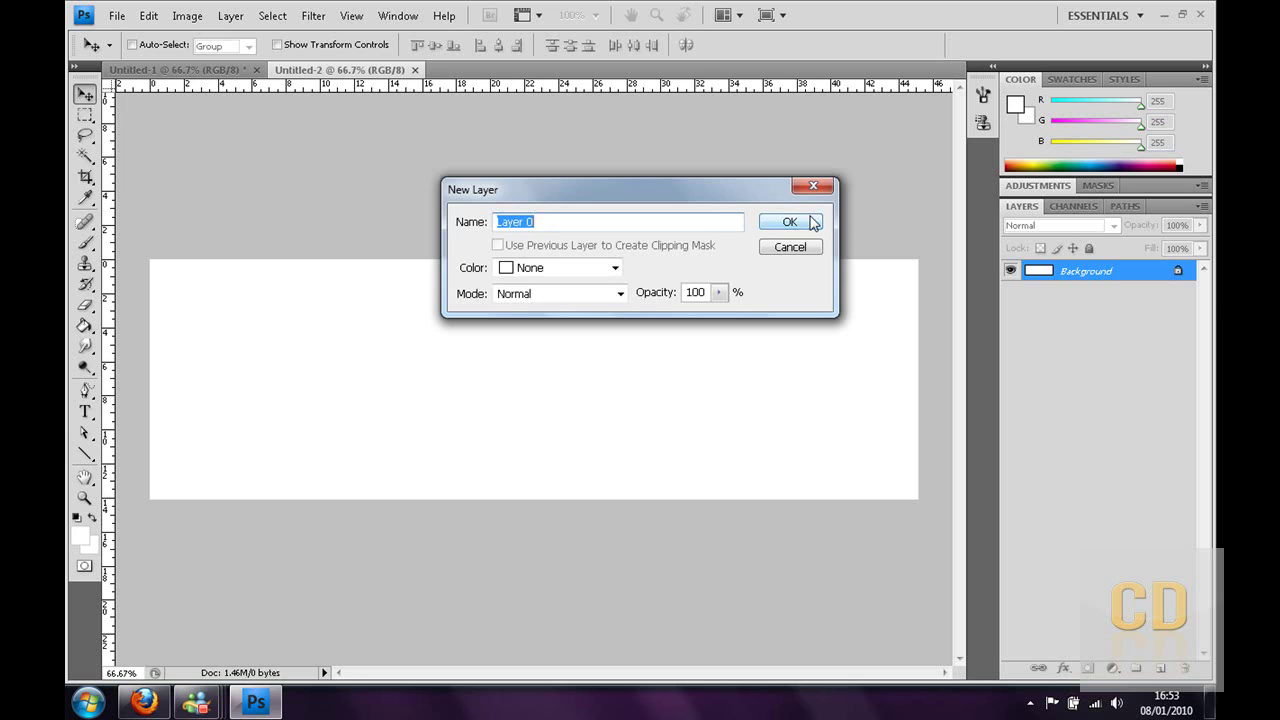
left_click(812, 222)
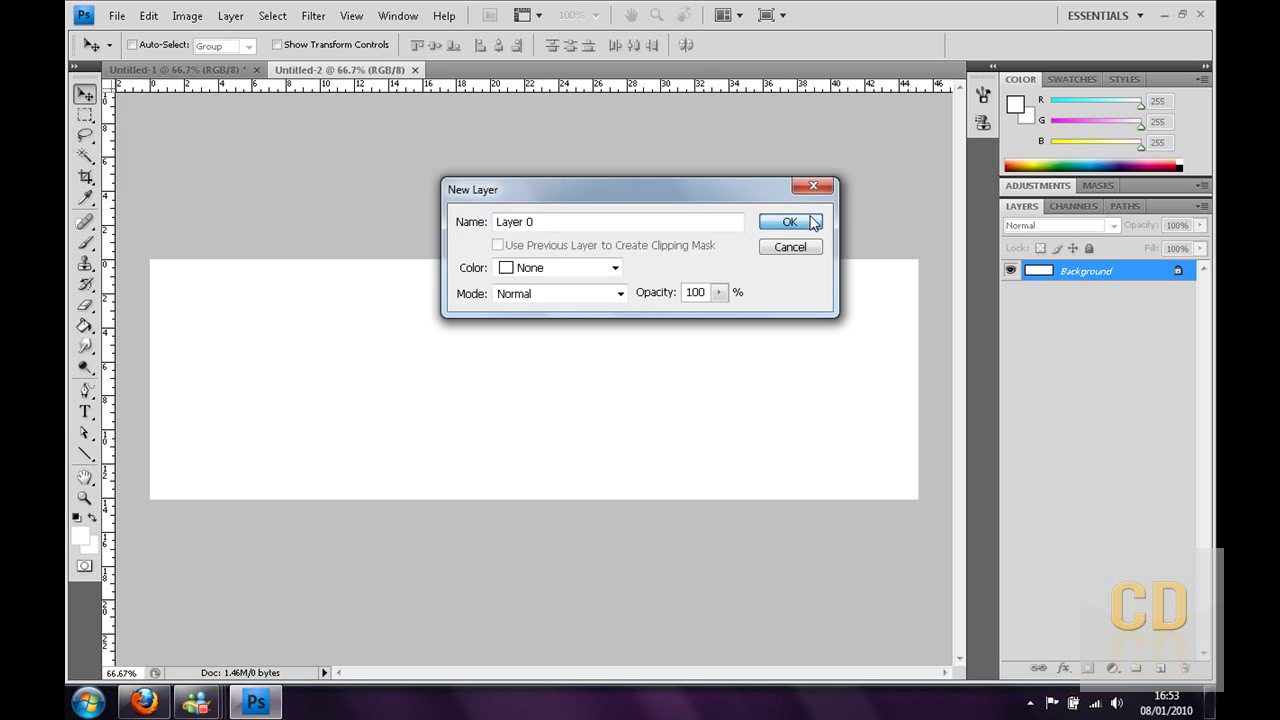
left_click(146, 18)
left_click(162, 274)
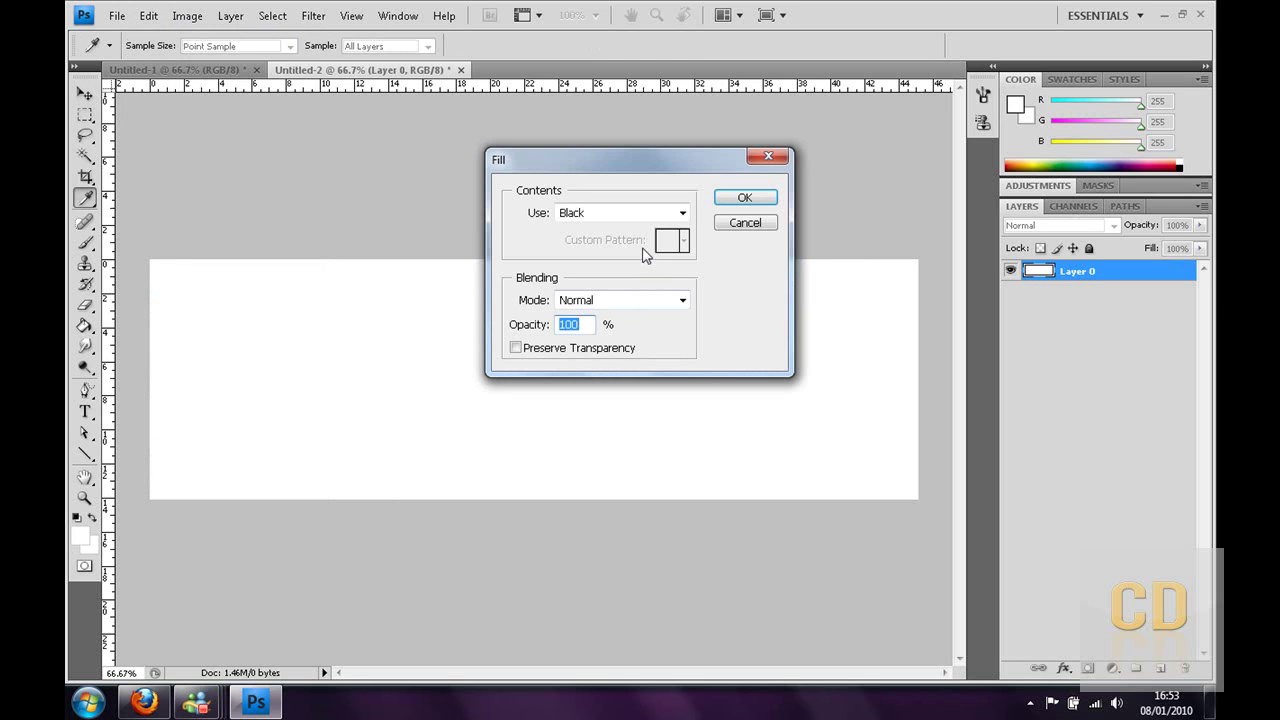
left_click(743, 198)
Add a new layer, type white 'MODERN WARFARE' text on the banner and nudge it into place
key("v")
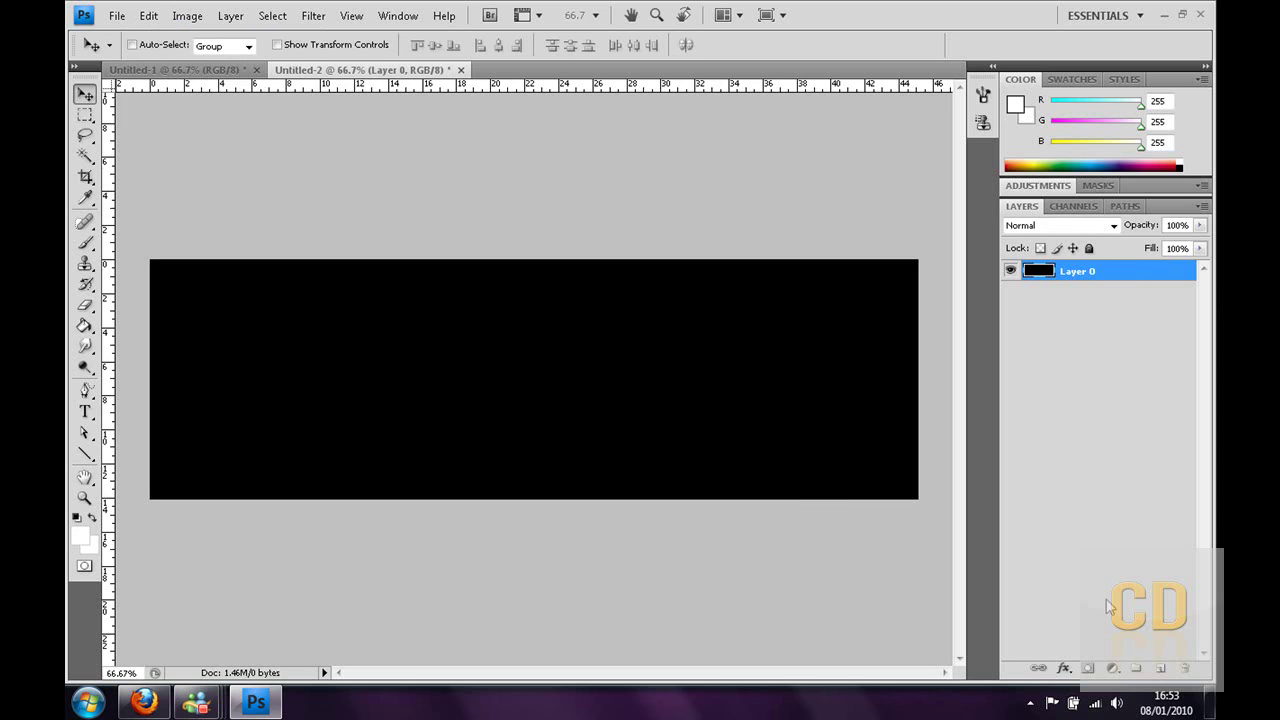
left_click(1162, 668)
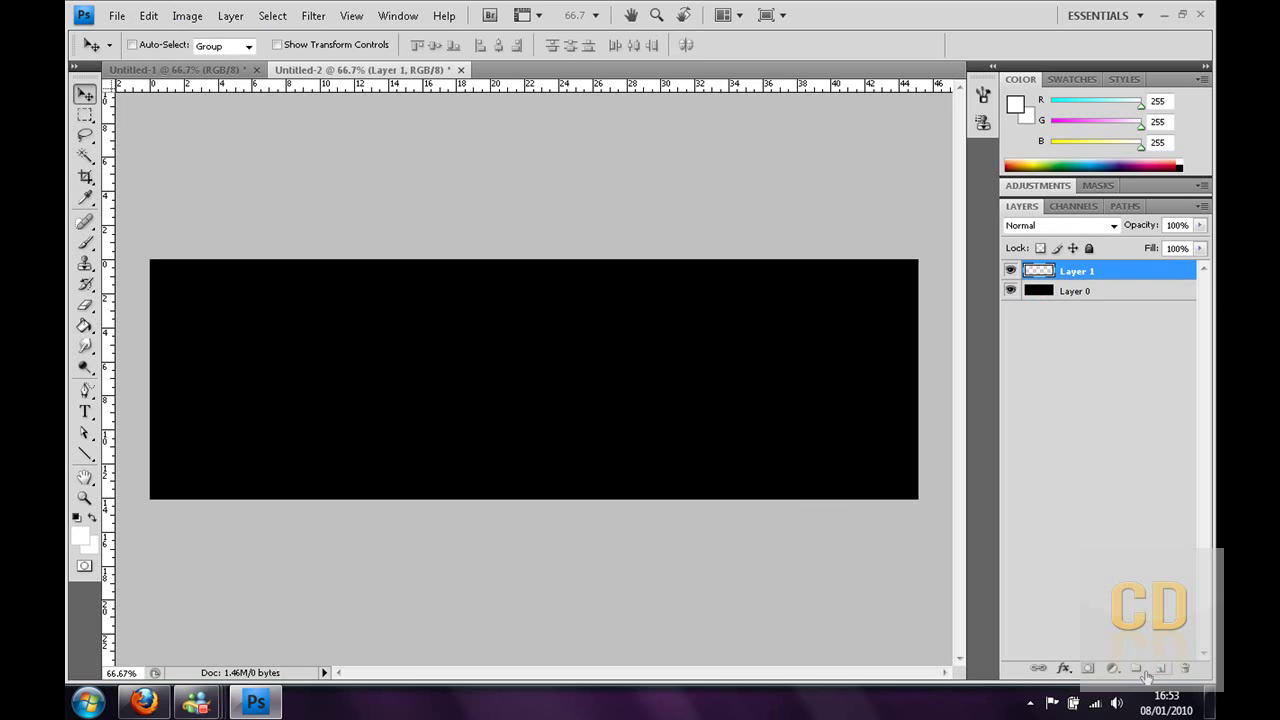
left_click(85, 411)
left_click(189, 388)
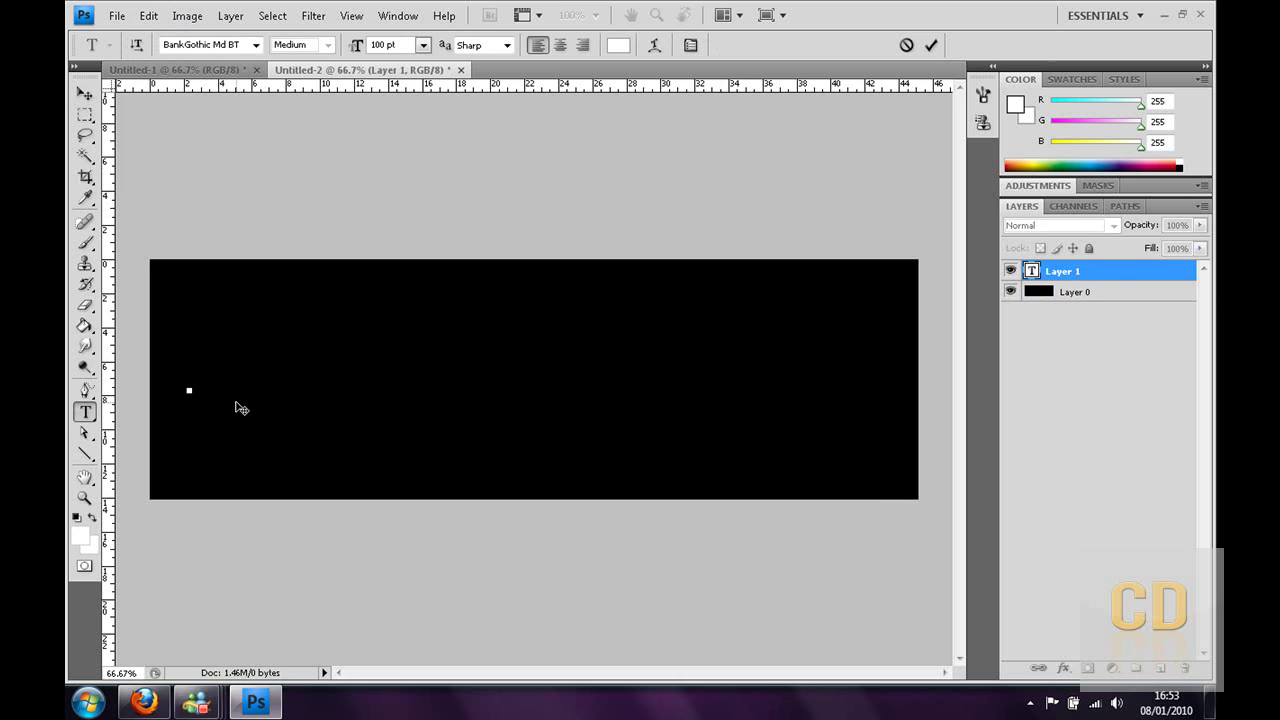
type("MODER")
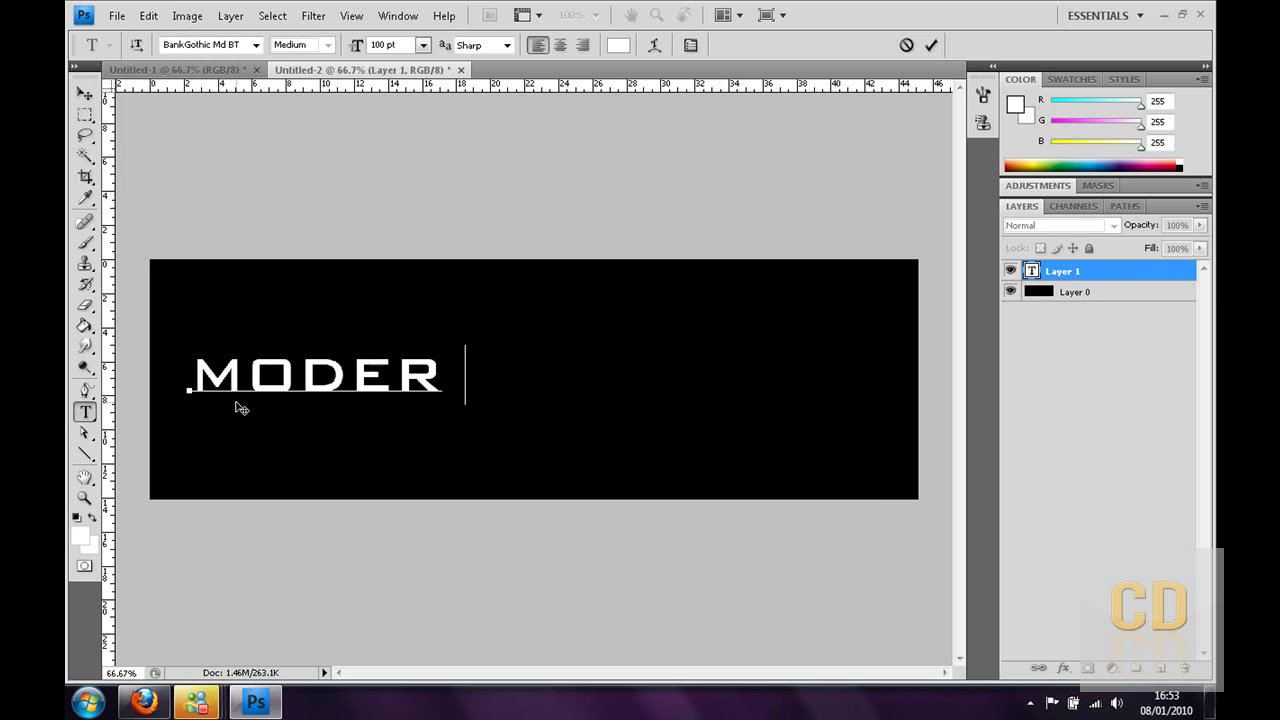
type("N WARFARE")
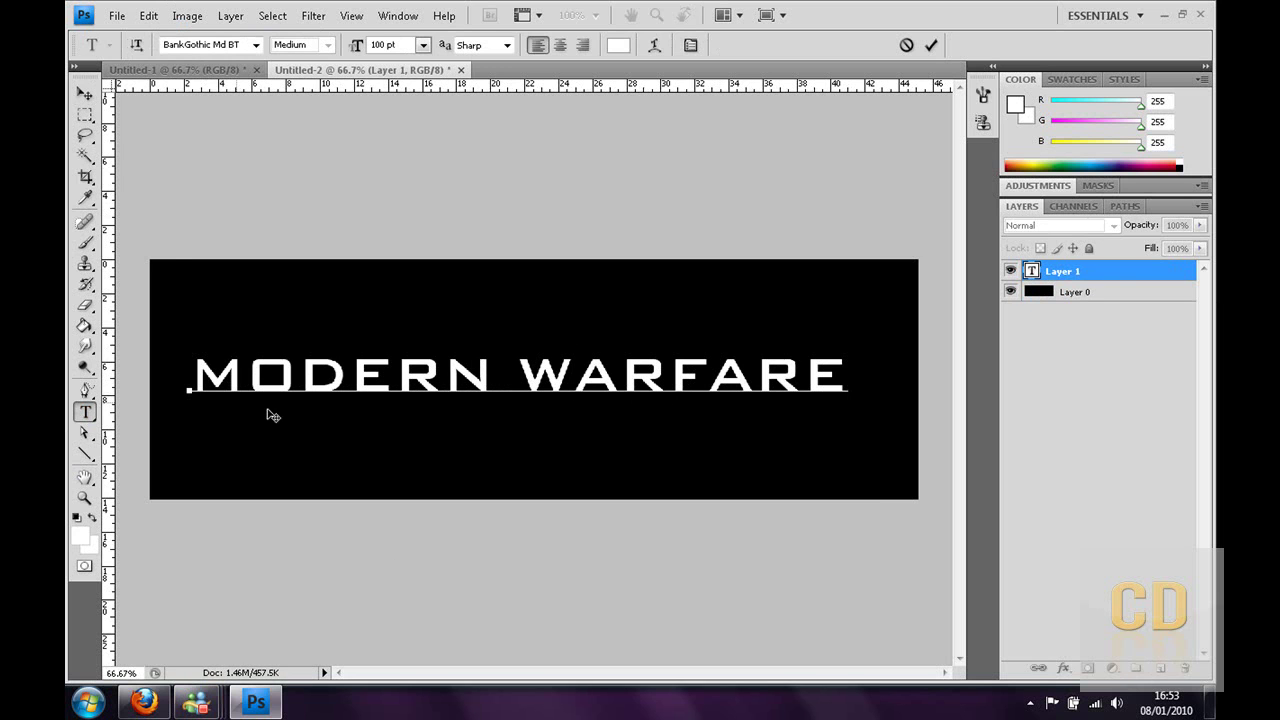
left_click(85, 93)
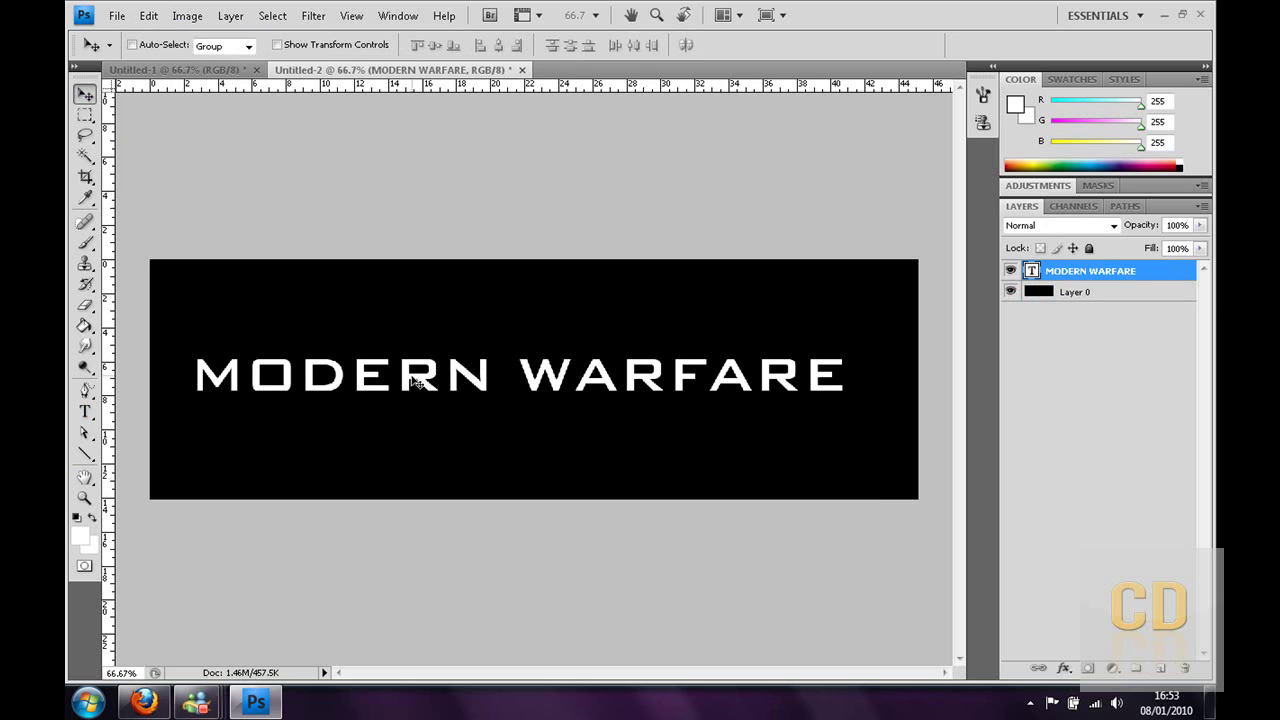
mouse_move(415, 376)
left_mouse_down()
mouse_move(393, 398)
mouse_move(392, 386)
left_mouse_up()
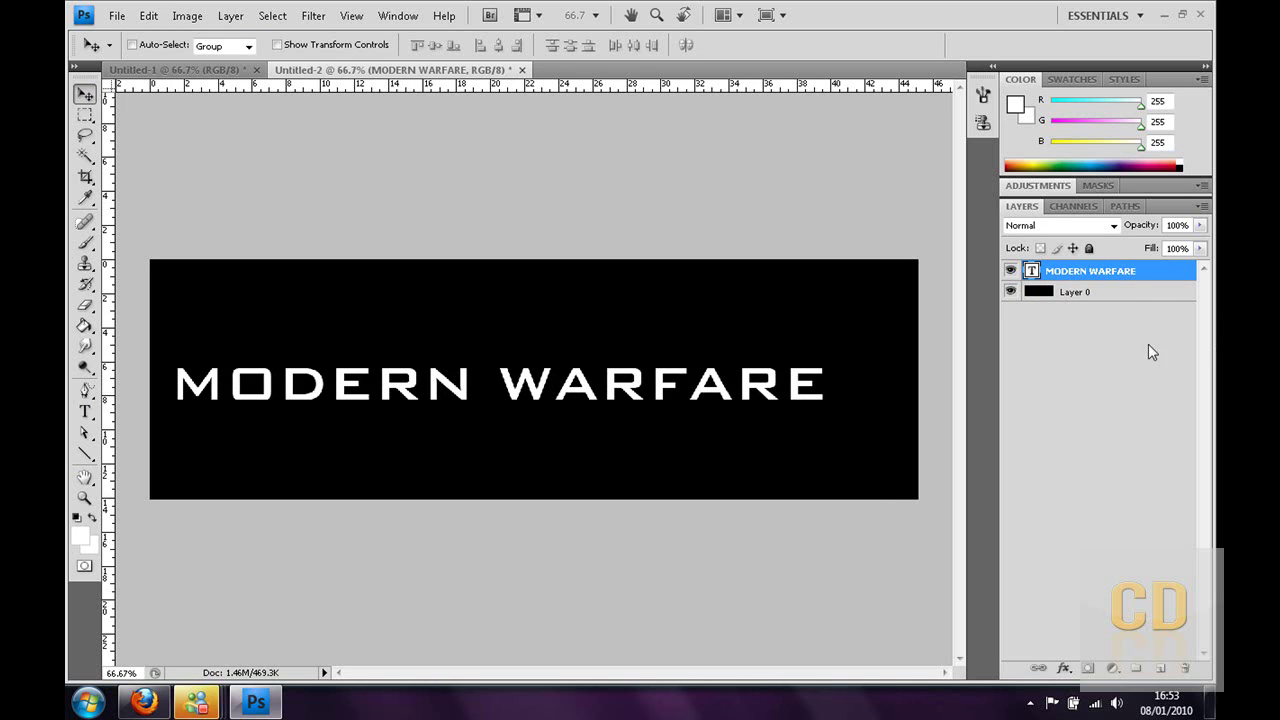
Add an outer glow to the text, shift its hue toward green, and view the reference logo in Firefox
double_click(1105, 271)
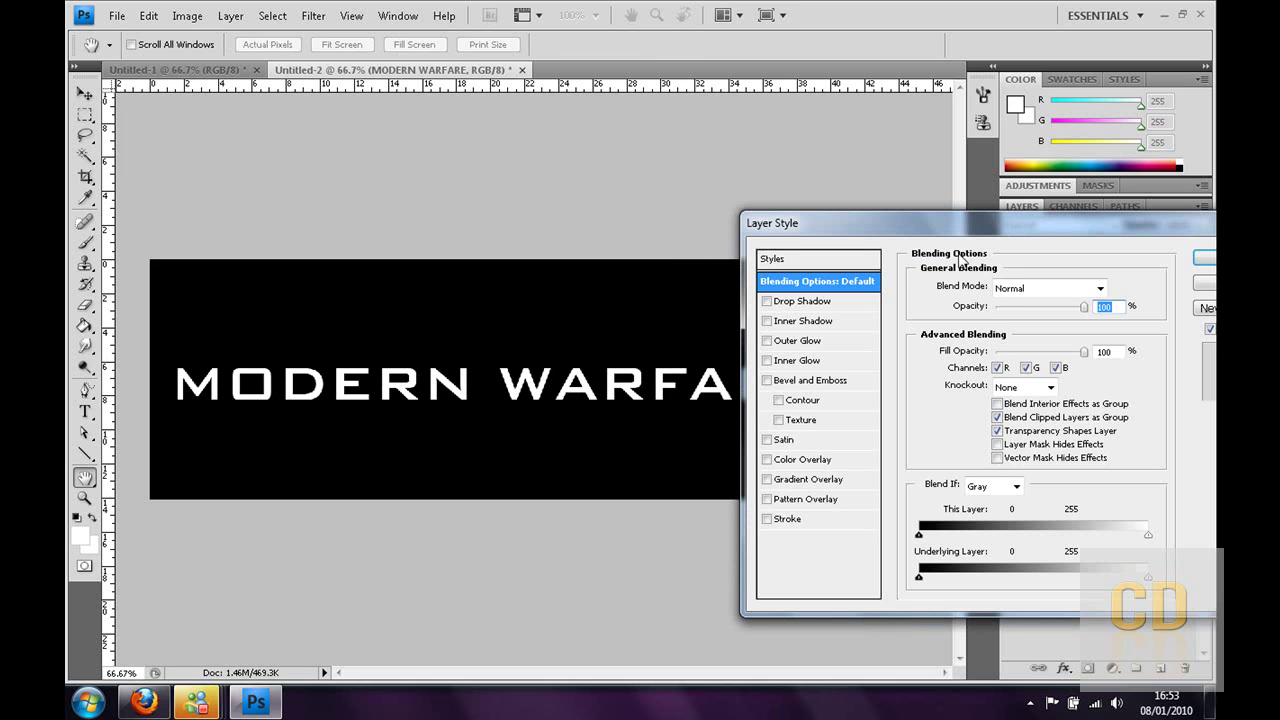
left_click(800, 341)
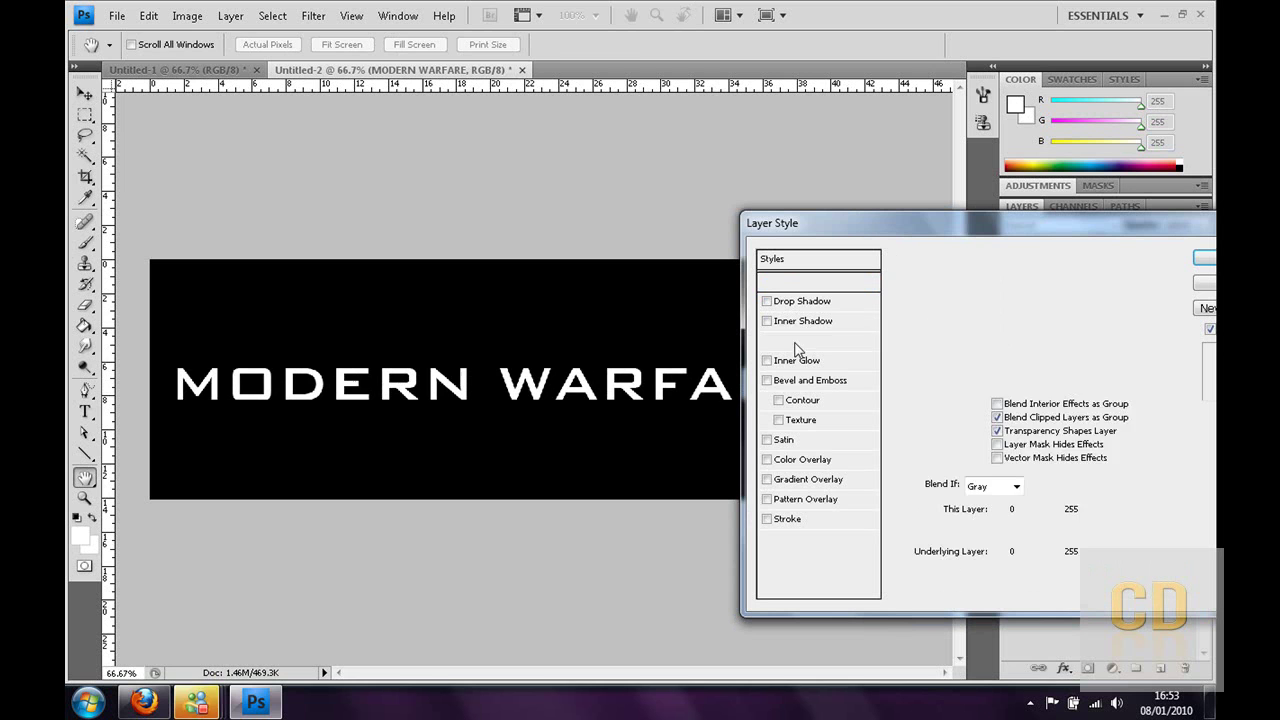
left_click(955, 347)
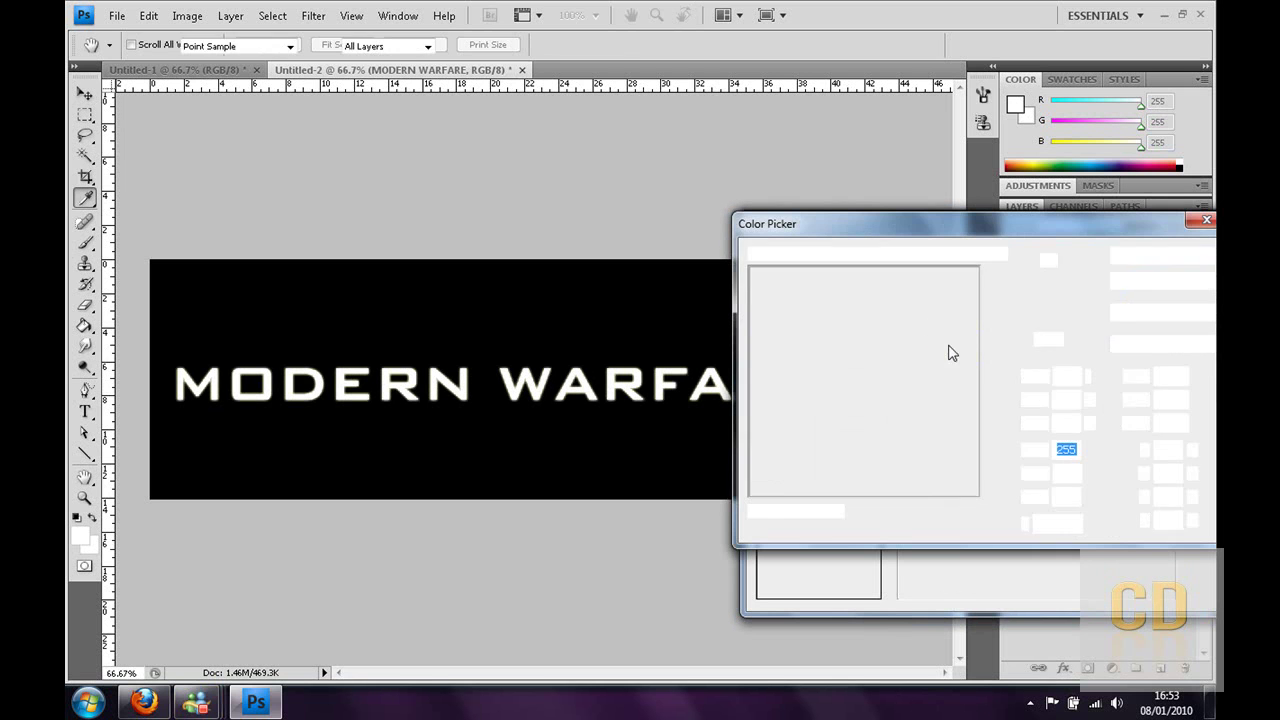
left_click_drag(1005, 453, 1005, 434)
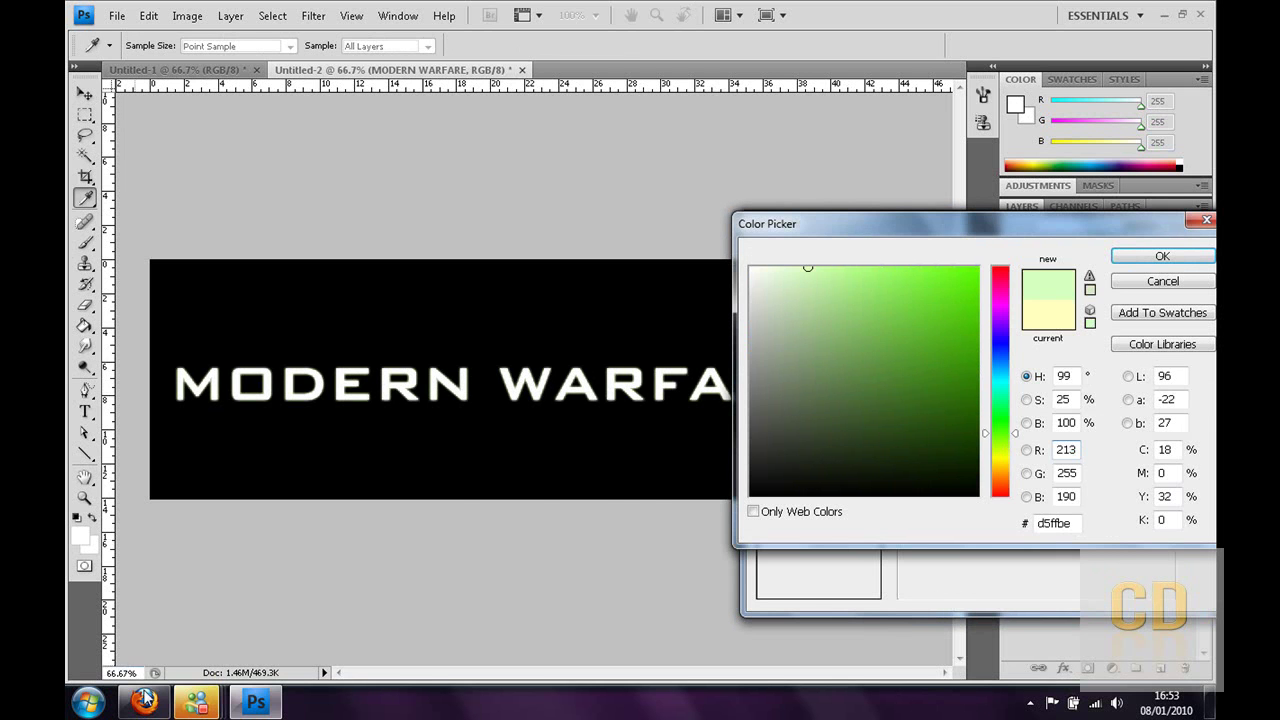
left_click(144, 702)
left_click(180, 107)
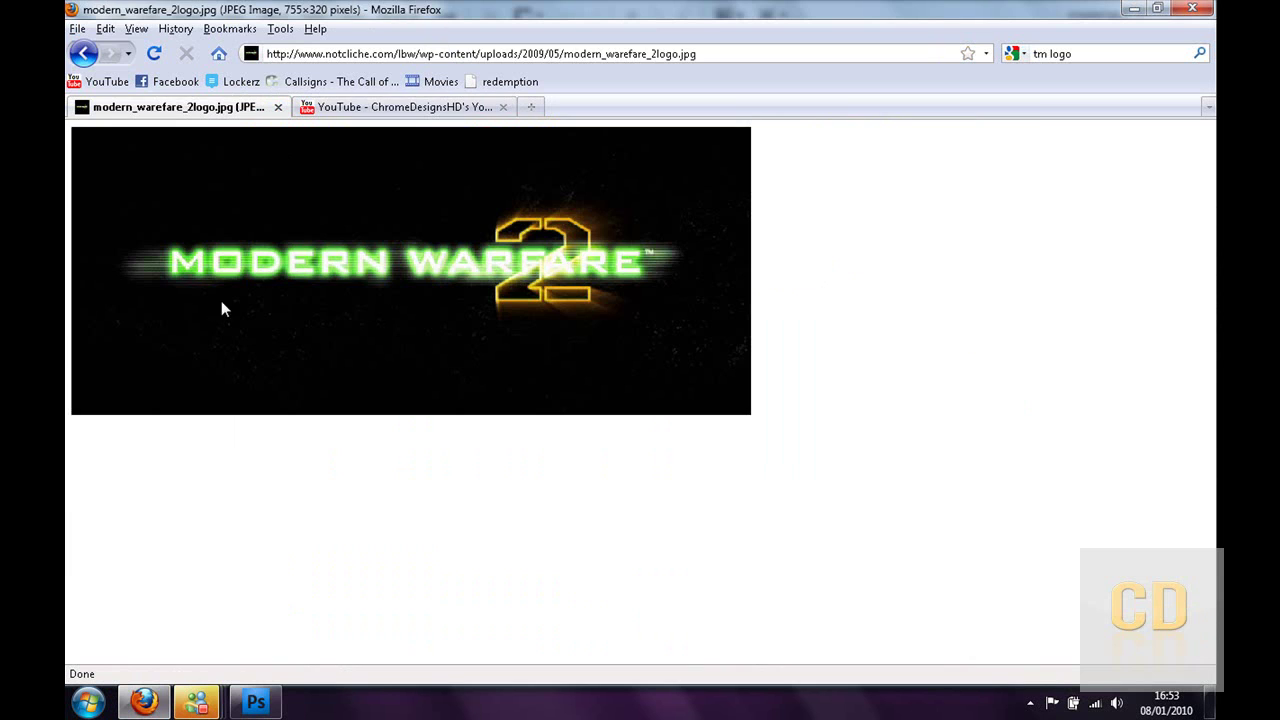
Back in Photoshop, set the outer glow colour to bright green 4bff58
left_click(256, 702)
left_click(902, 293)
left_click(903, 266)
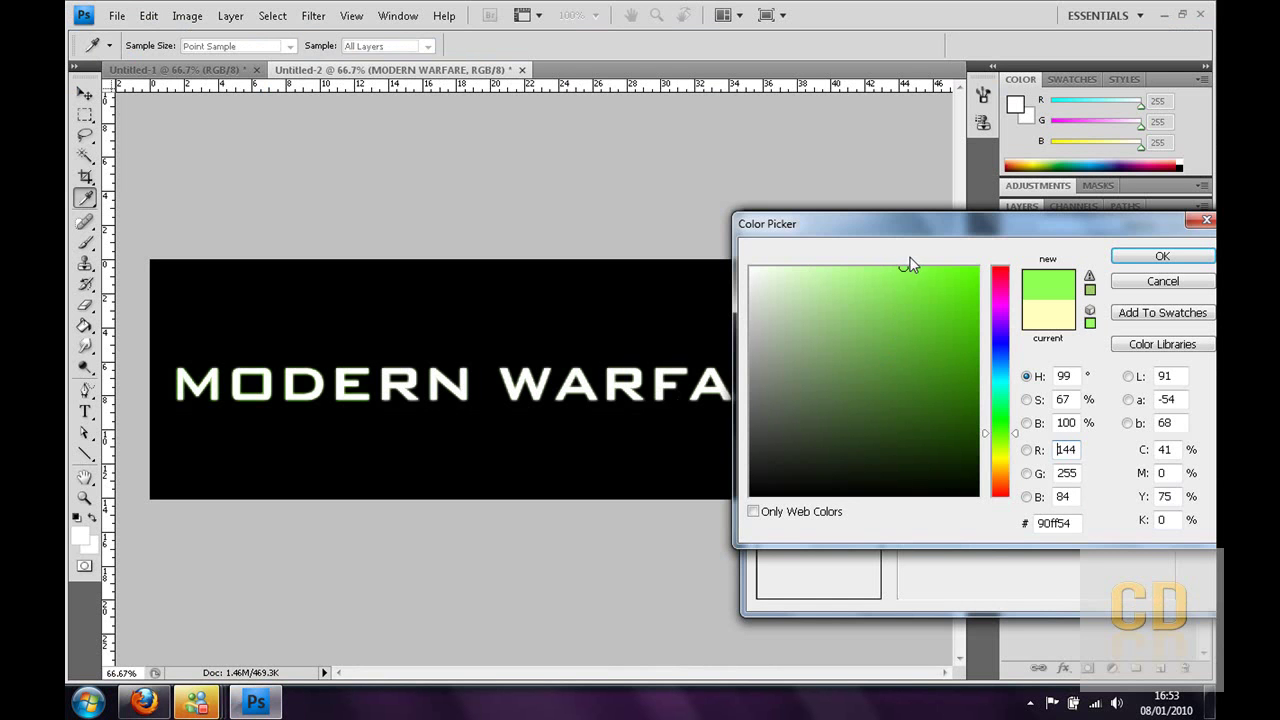
left_click(947, 267)
left_click(960, 372)
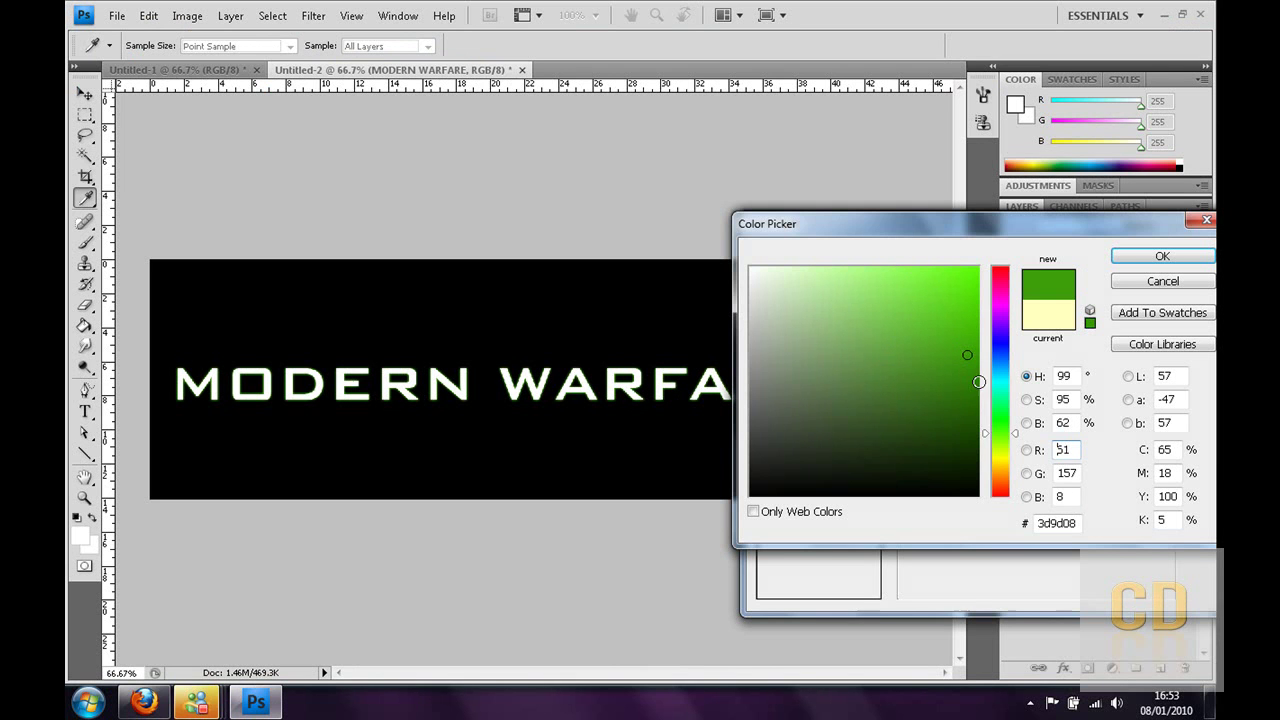
left_click(997, 417)
left_click(923, 270)
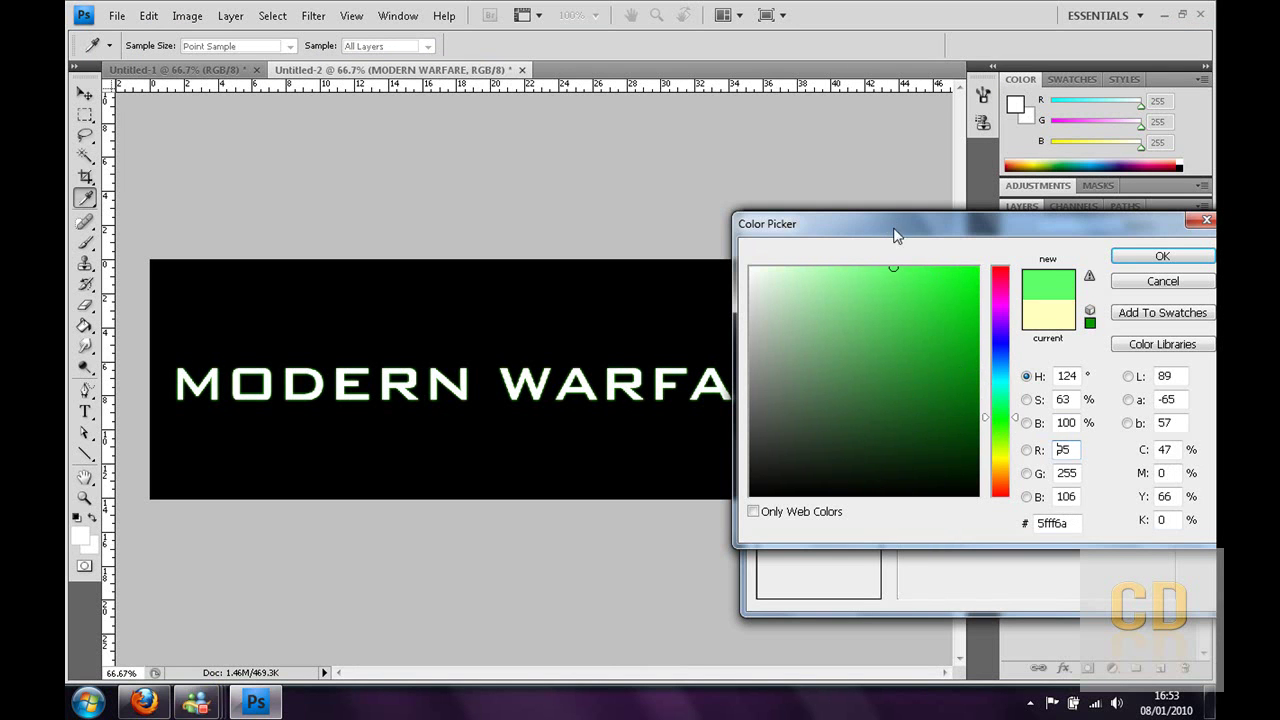
left_click(911, 268)
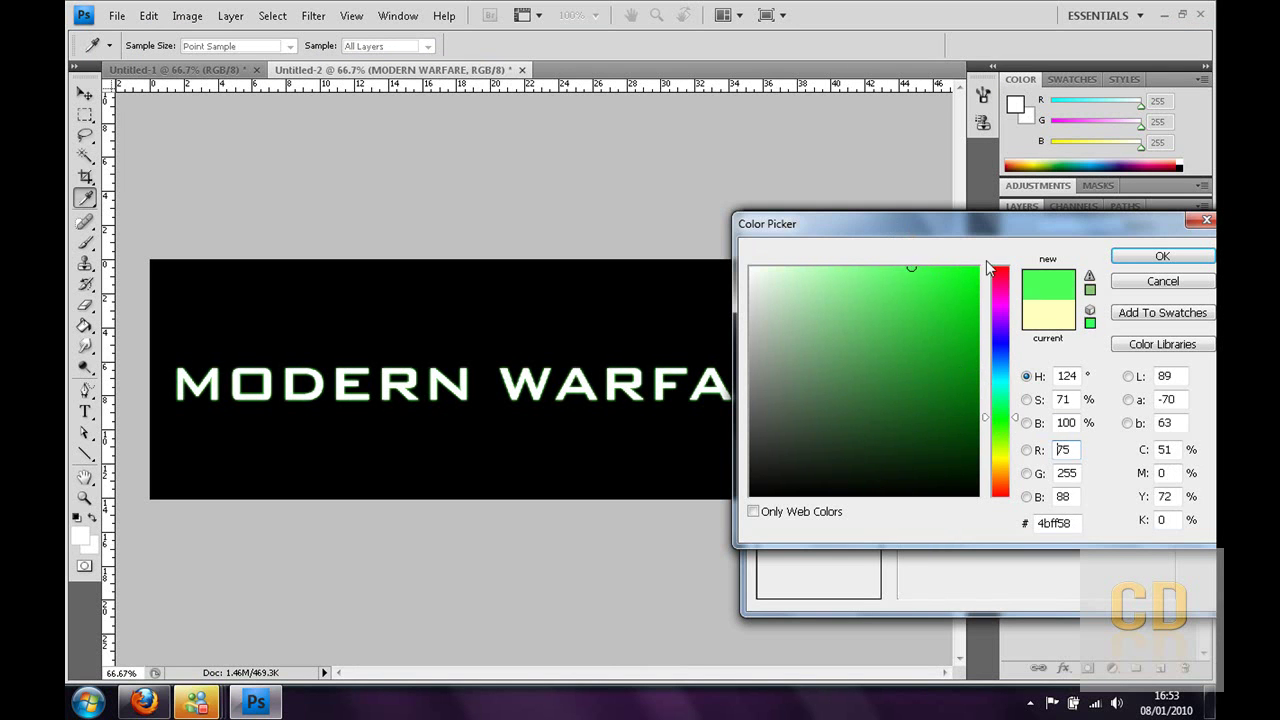
left_click(1162, 256)
Enlarge the glow to 16 px and keep a plain Linear contour
left_click_drag(983, 433, 855, 440)
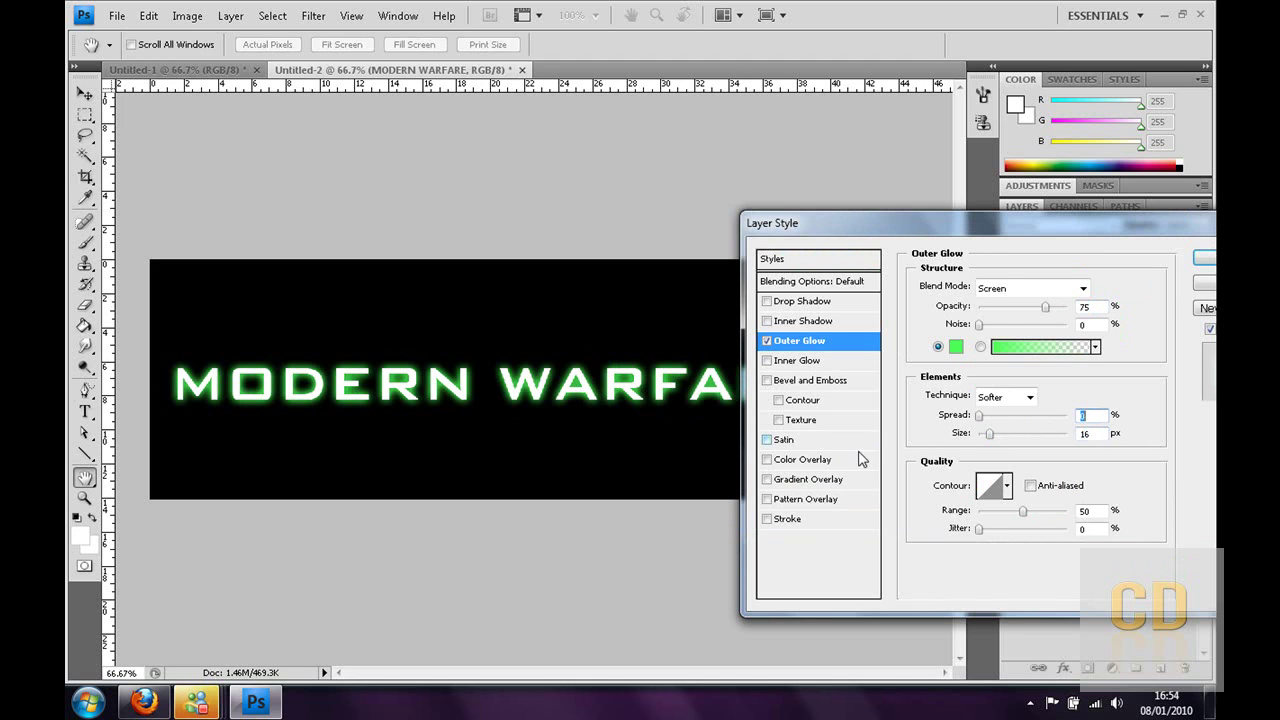
left_click(1007, 487)
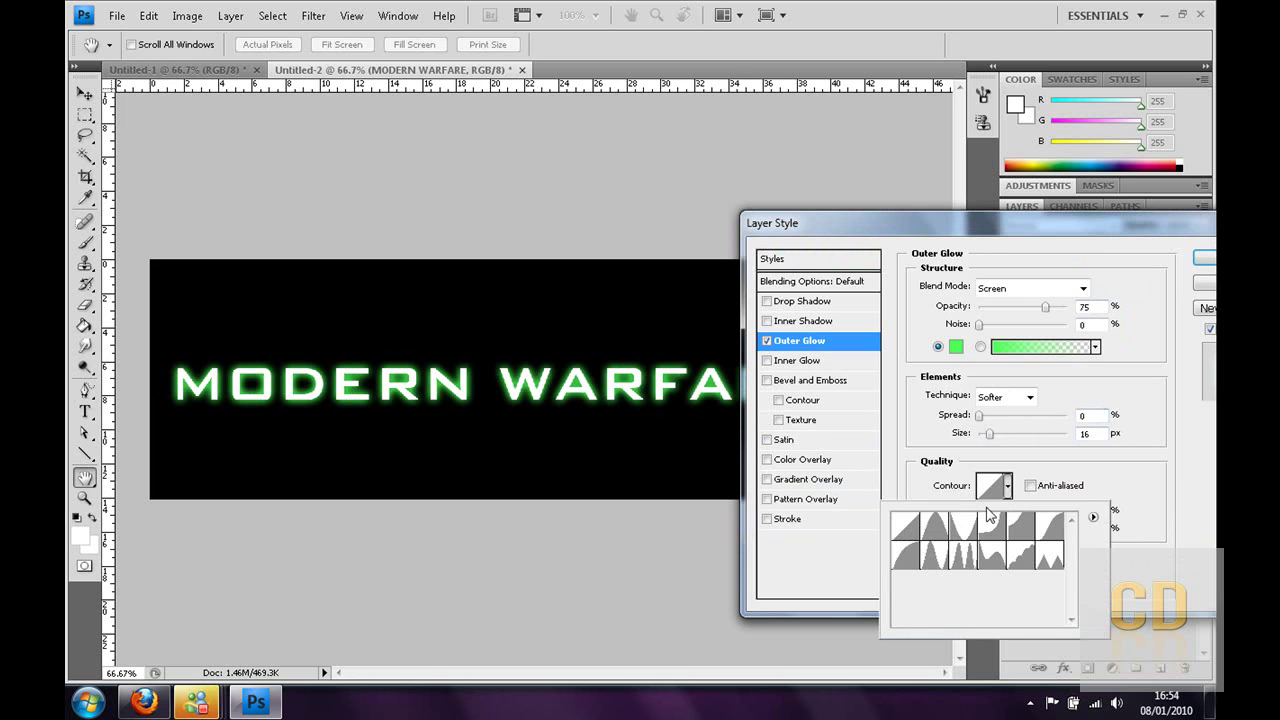
left_click(962, 556)
left_click(906, 526)
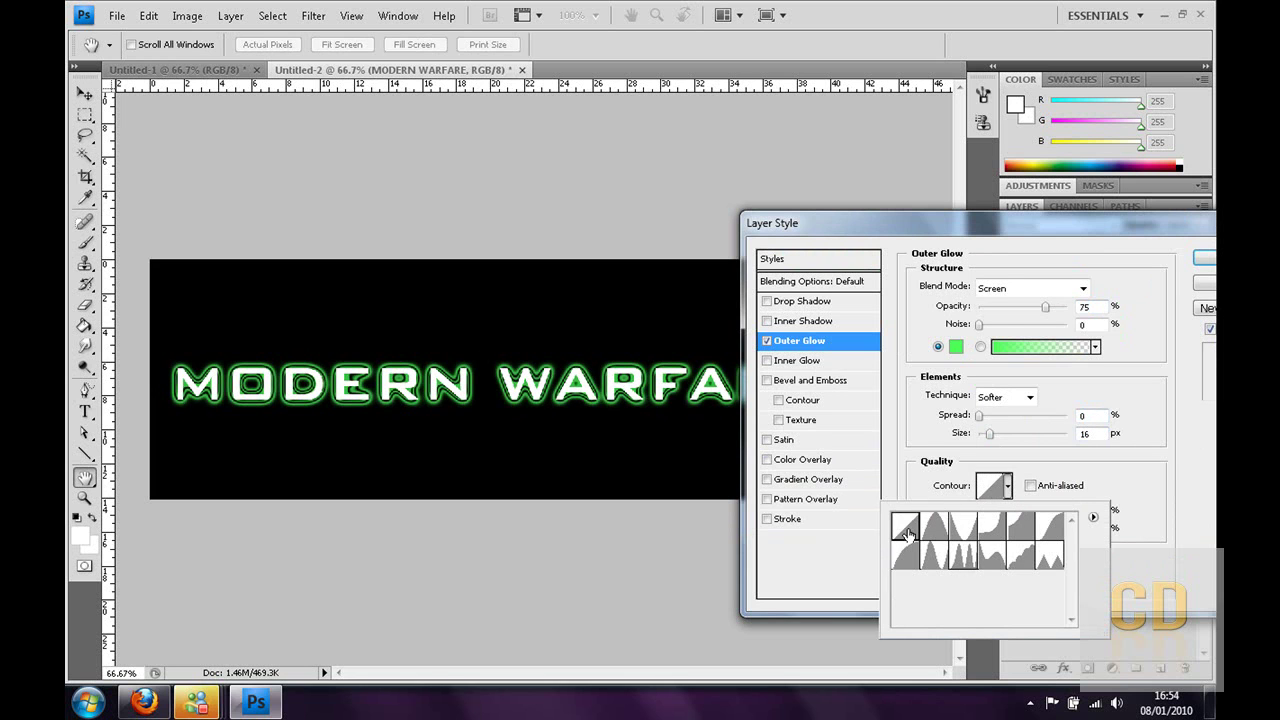
left_click(1180, 479)
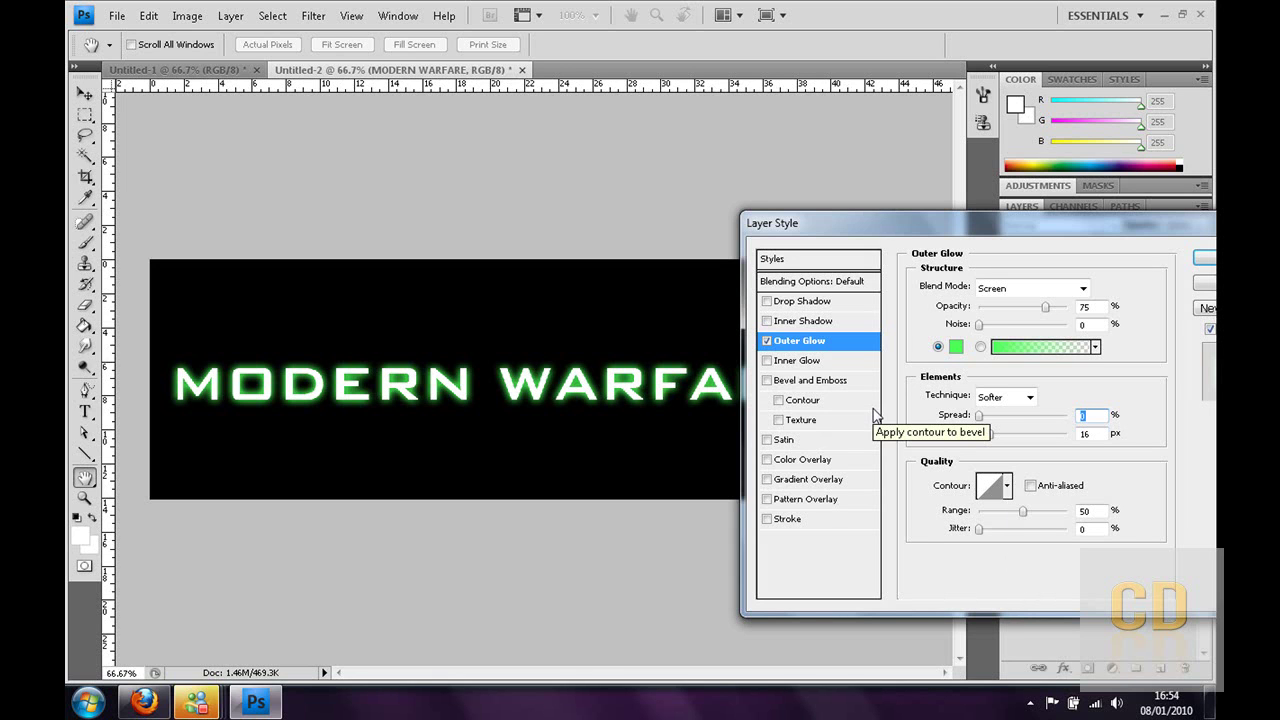
Add a gradient overlay whose black left stop is changed to light grey e5e5e5
left_click(811, 481)
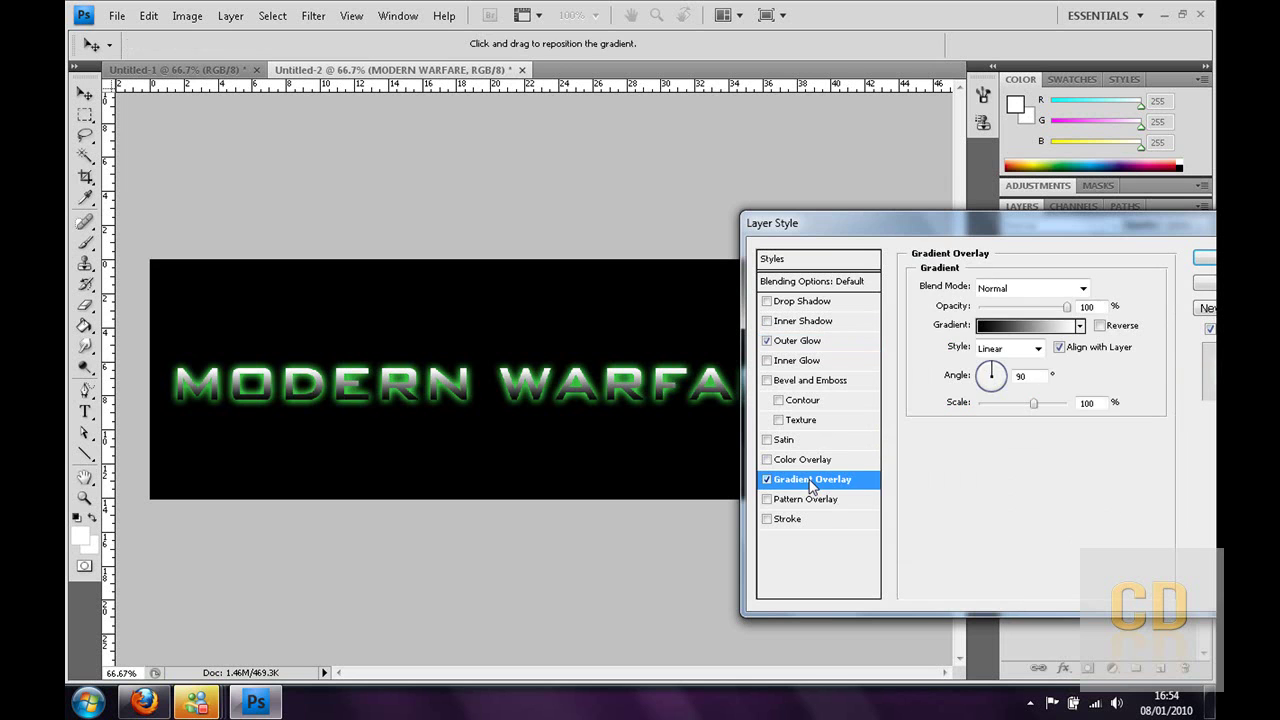
left_click(1000, 327)
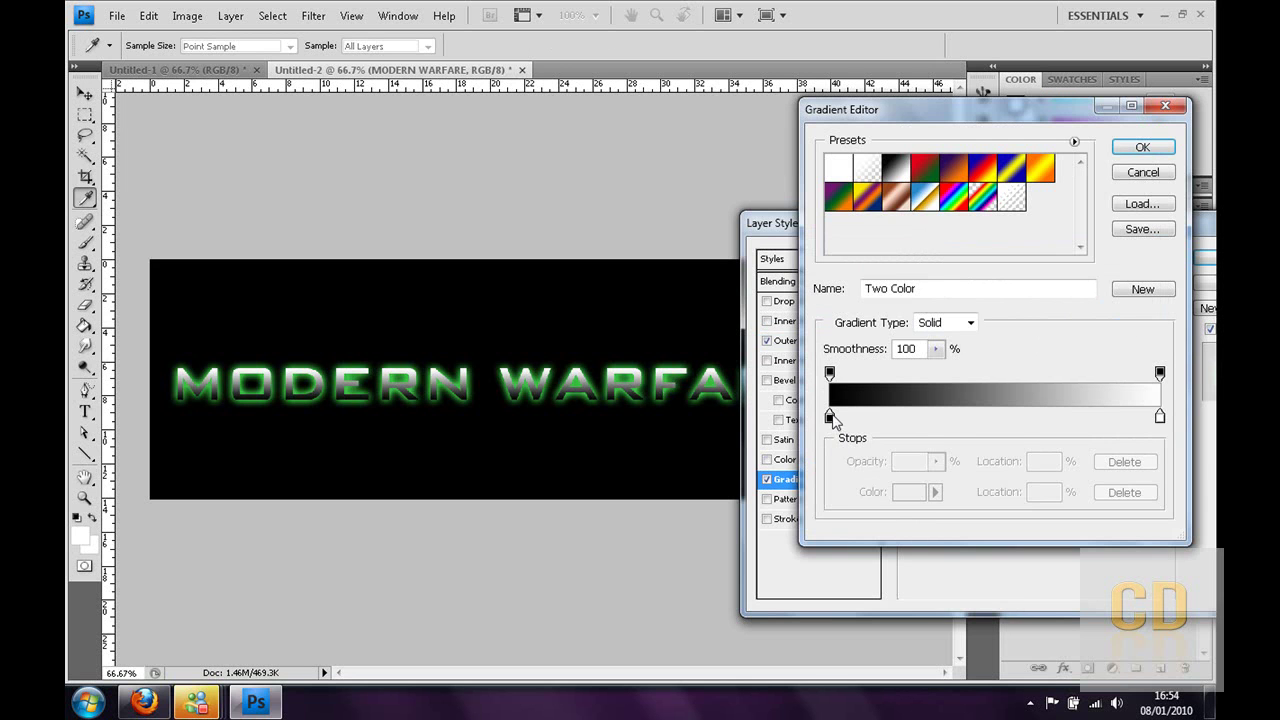
double_click(829, 416)
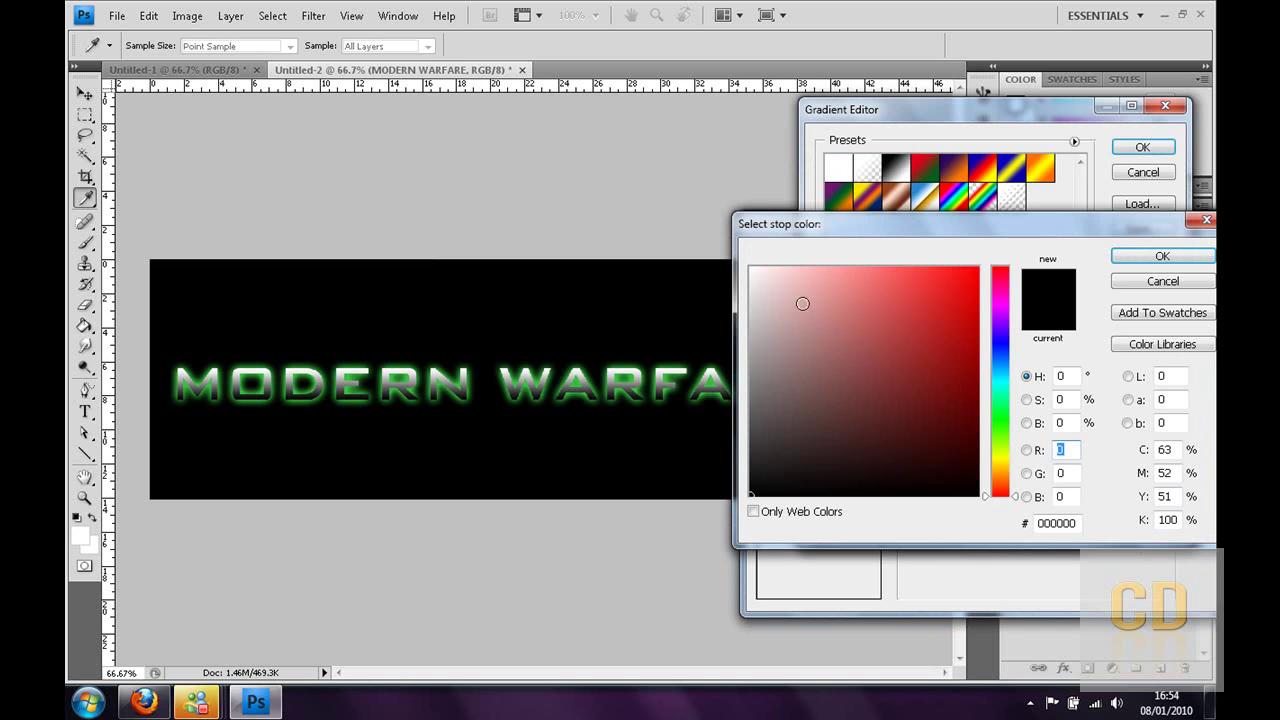
left_click(751, 289)
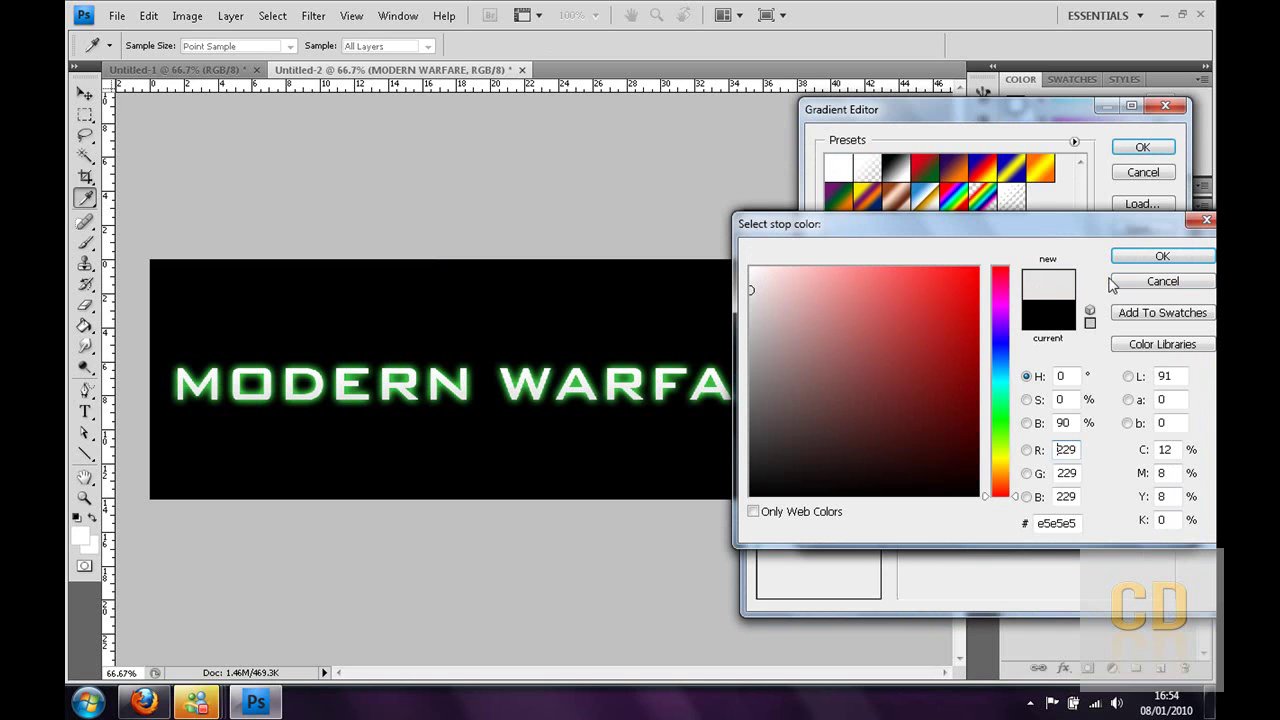
left_click(1158, 258)
left_click(1146, 152)
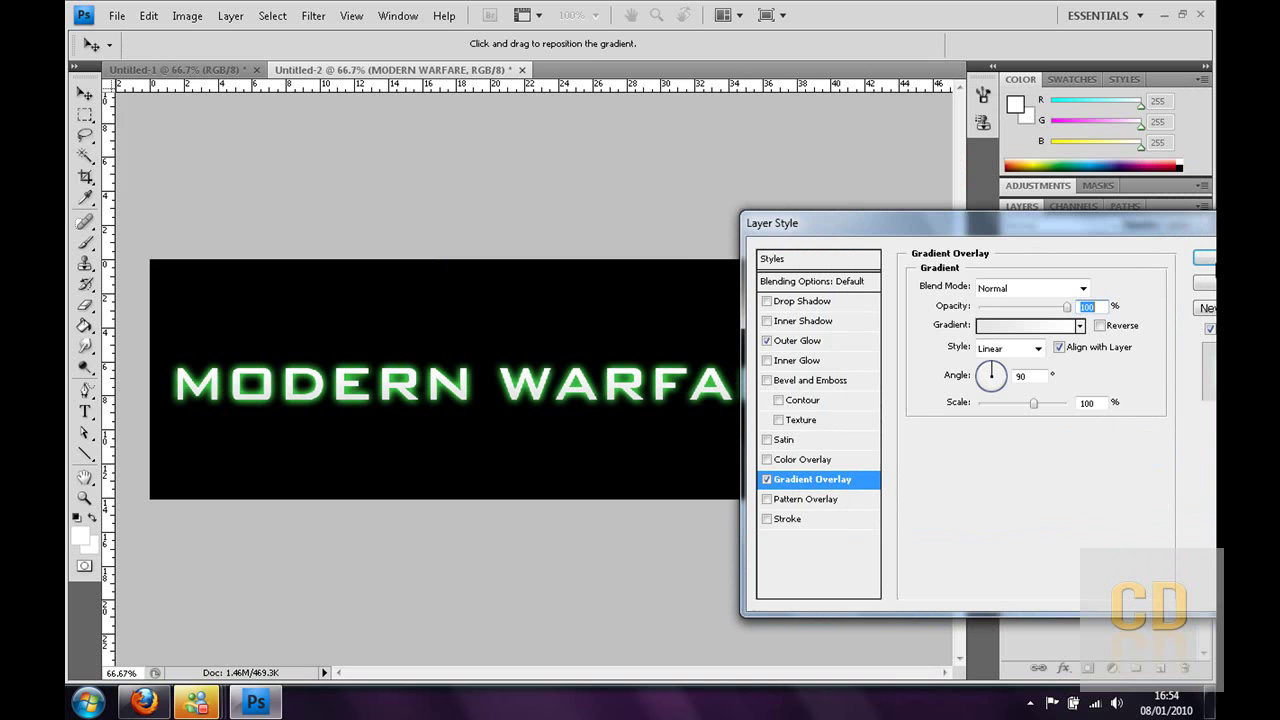
Apply the text's layer styles and add a new empty layer above it
left_click(1208, 260)
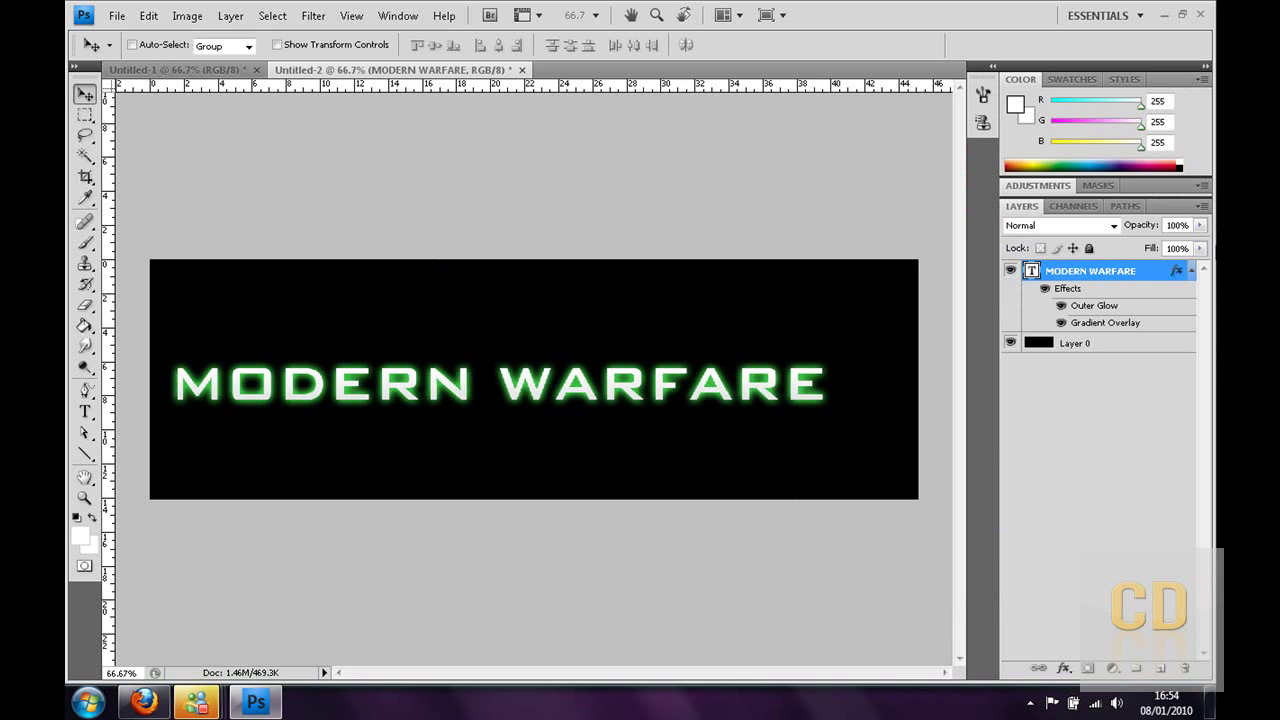
left_click(1190, 272)
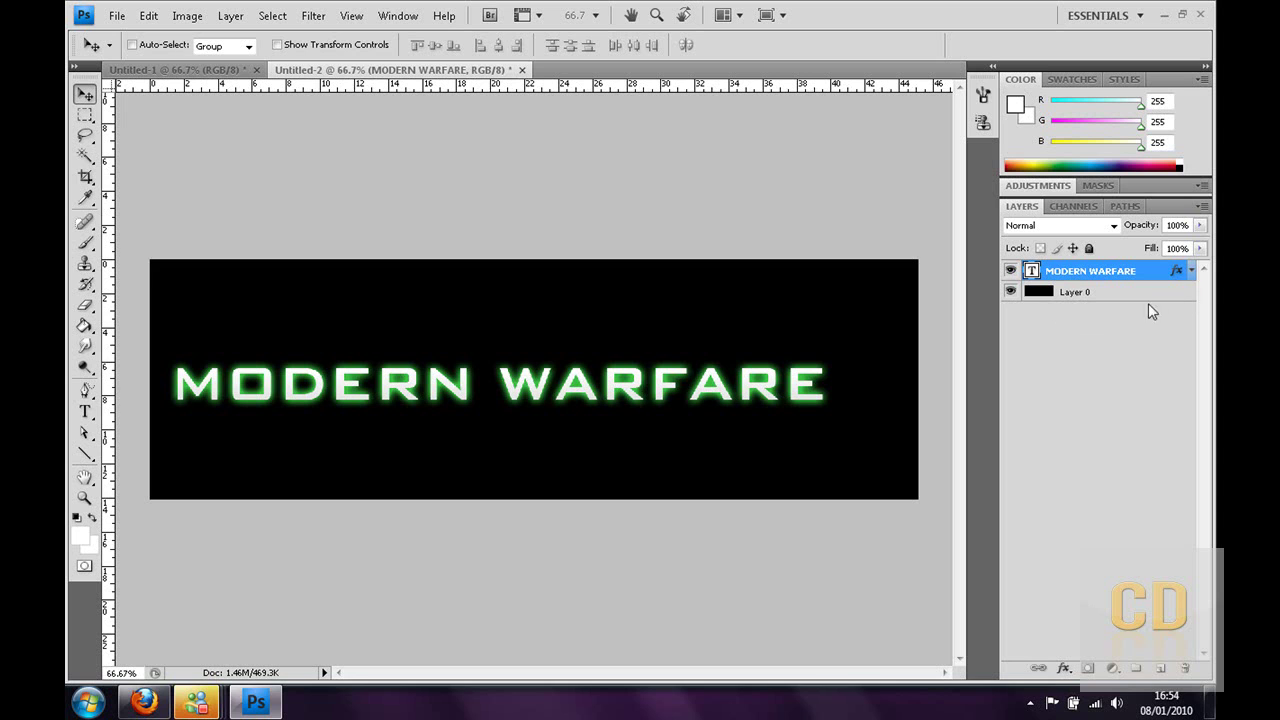
left_click(1161, 668)
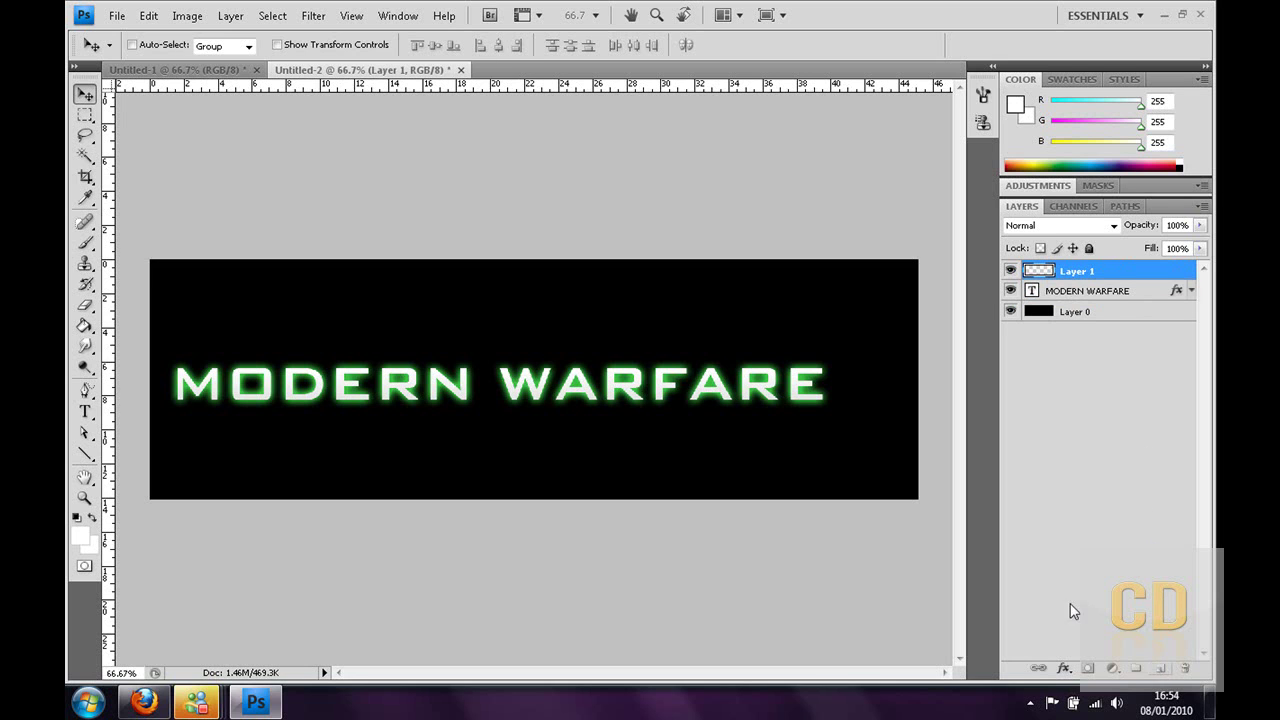
Draw a 1 px horizontal line across the MODERN WARFARE text with the Line Tool
left_click(86, 455)
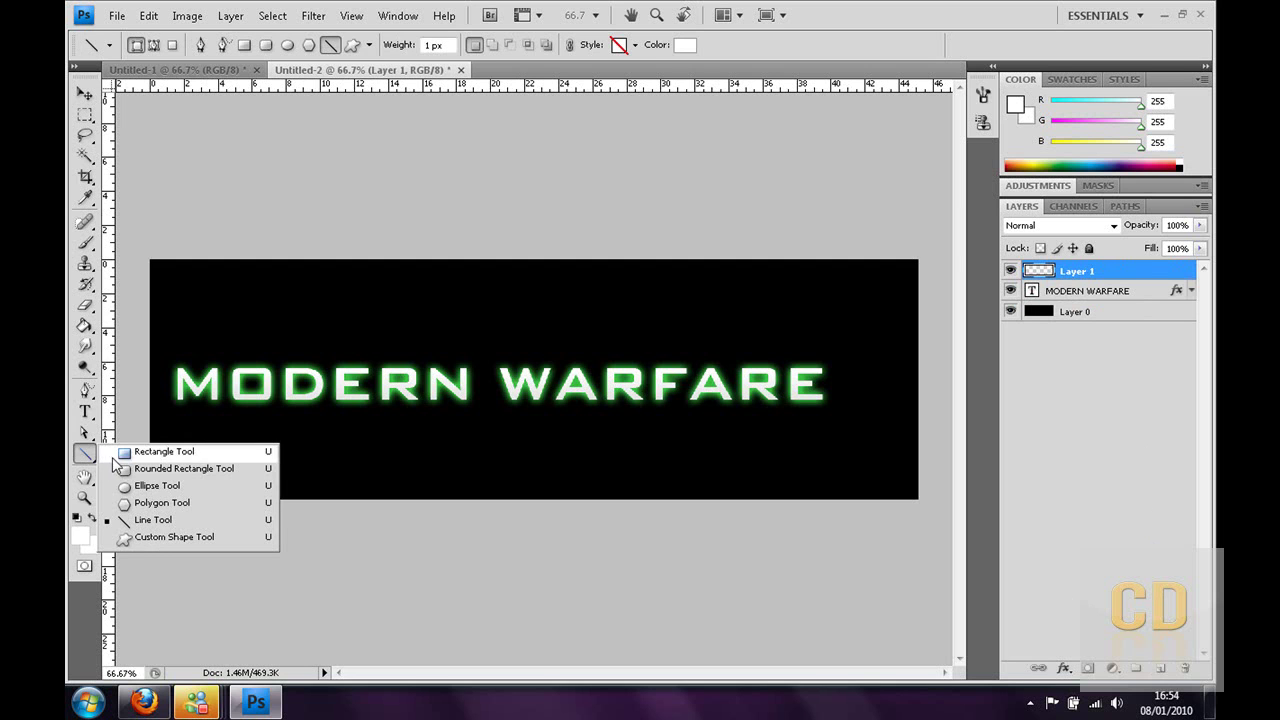
left_click(152, 520)
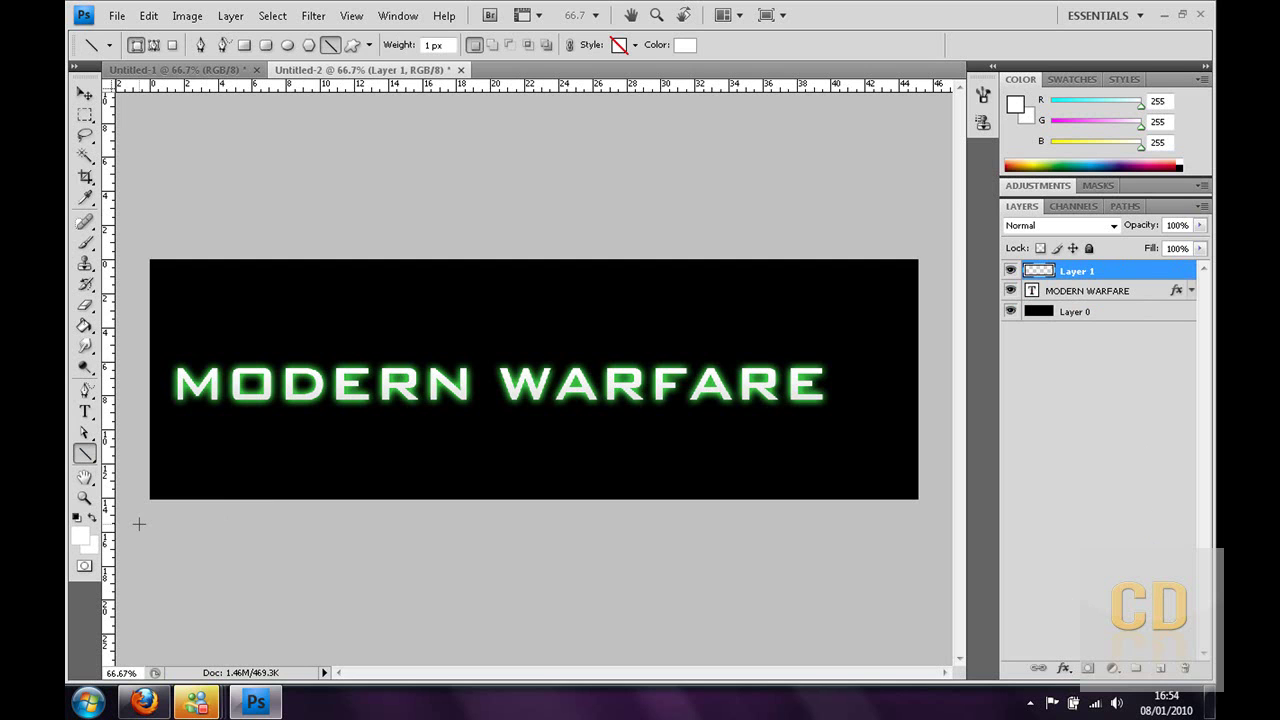
left_click(433, 45)
left_click_drag(245, 374, 758, 374)
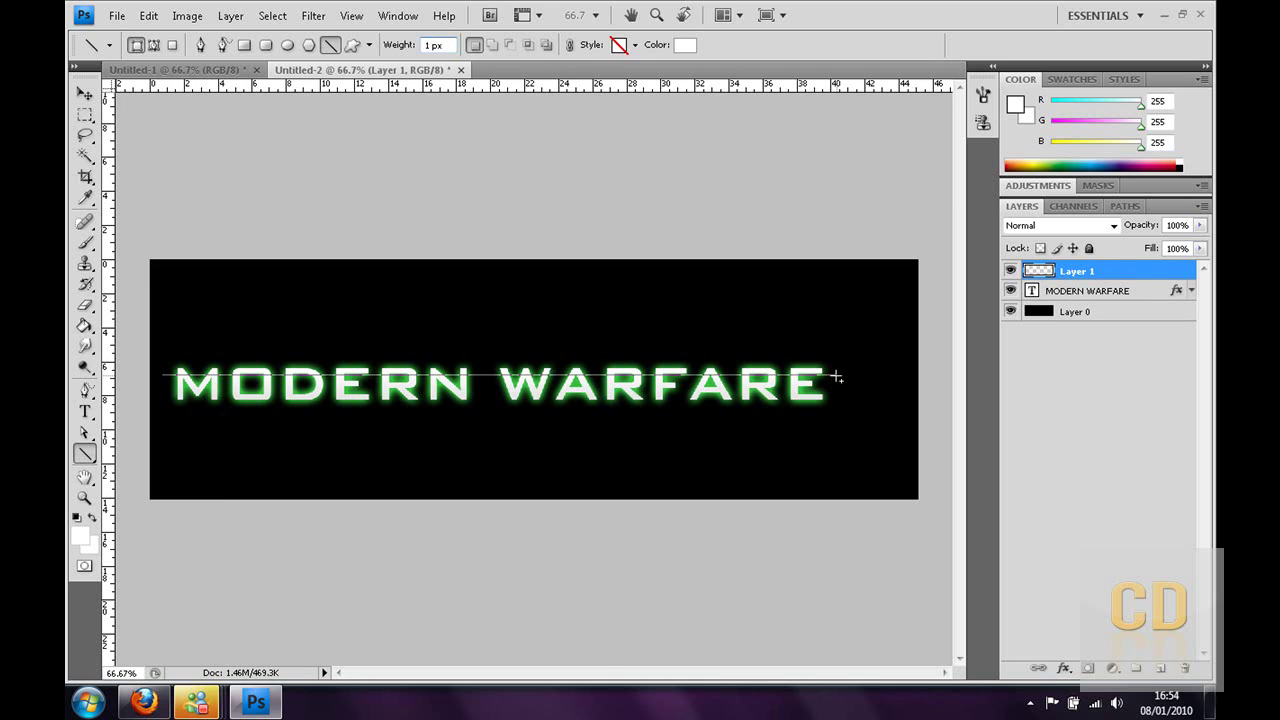
left_click_drag(837, 377, 837, 376)
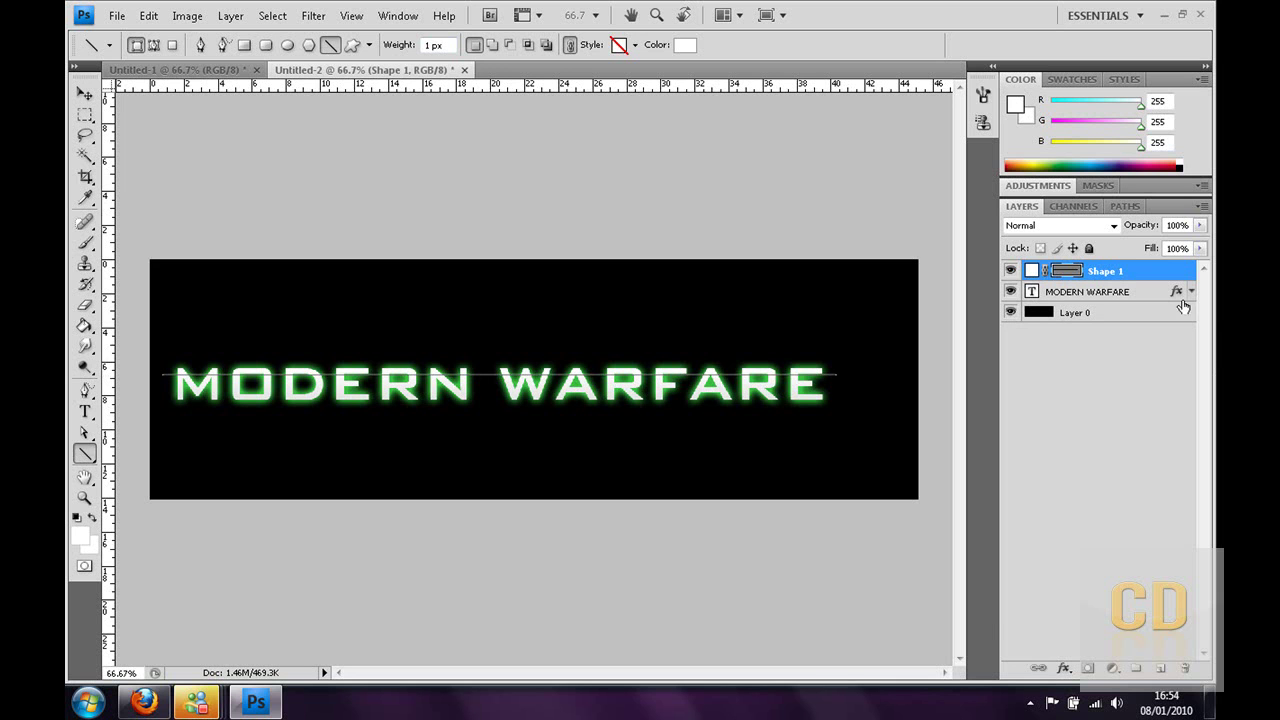
Give the Shape 1 line a white (ffffff) Color Overlay
double_click(1162, 273)
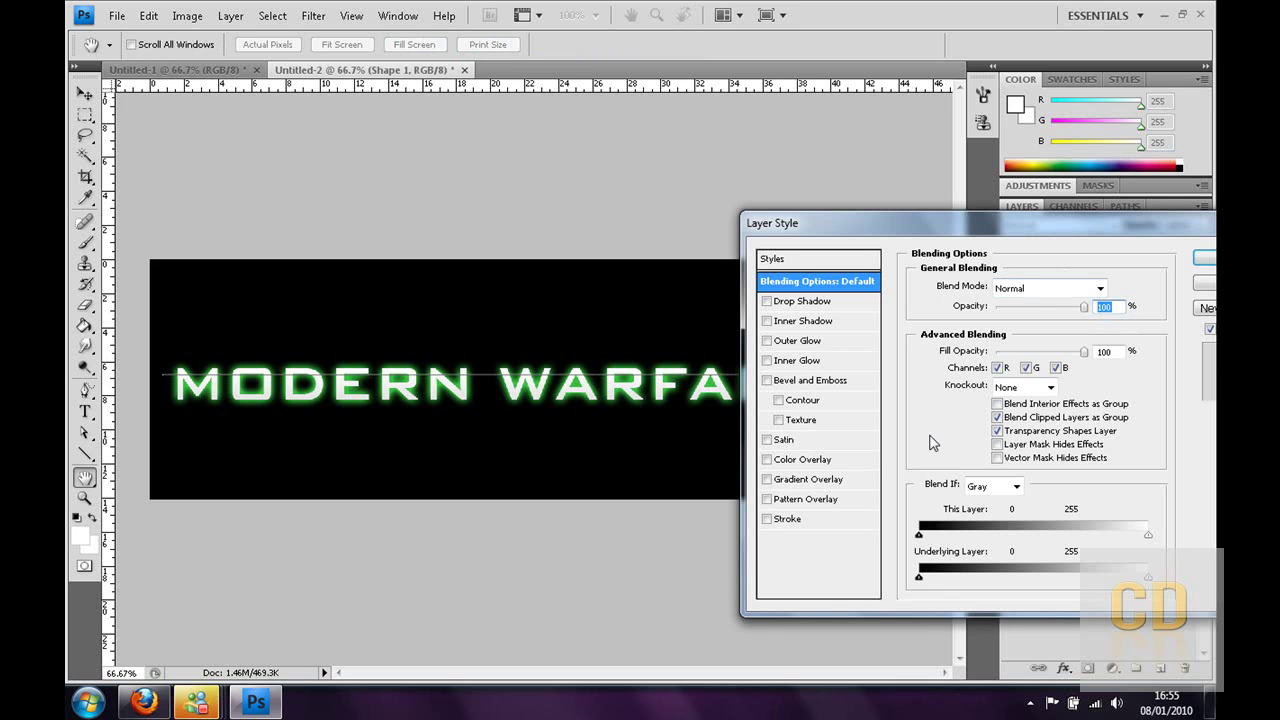
left_click(805, 460)
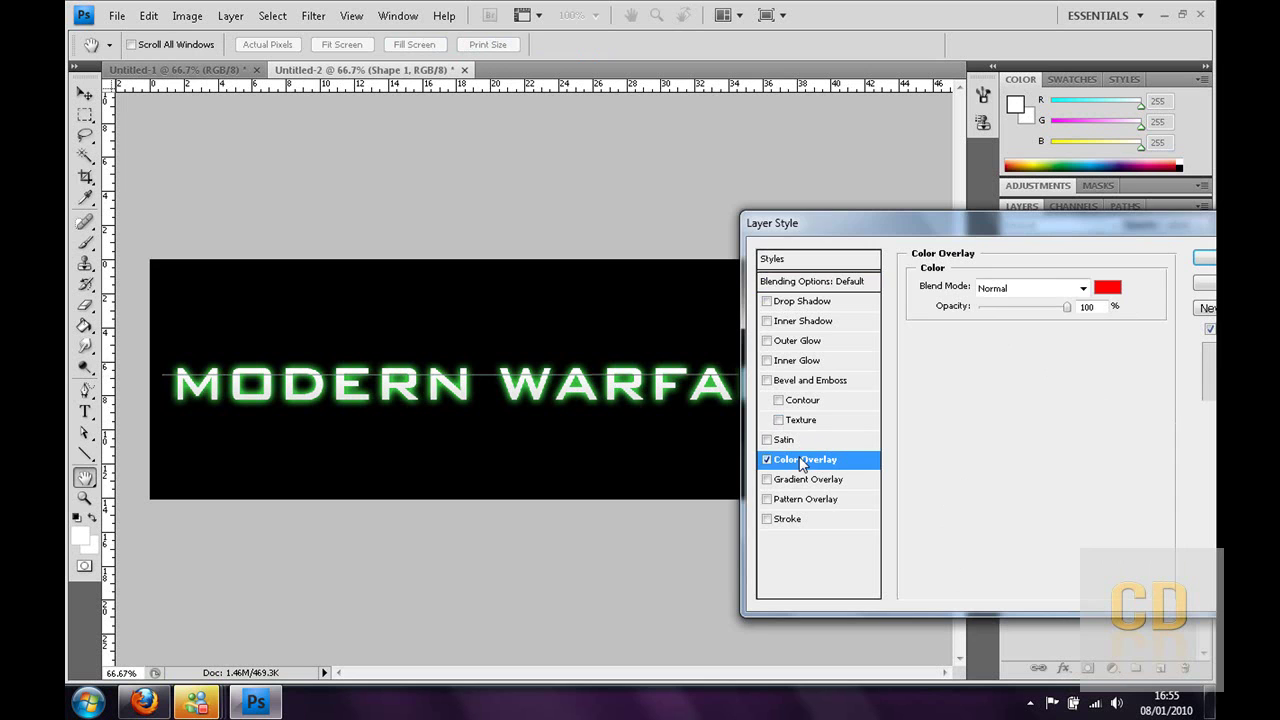
left_click(1108, 287)
left_click_drag(837, 343, 743, 137)
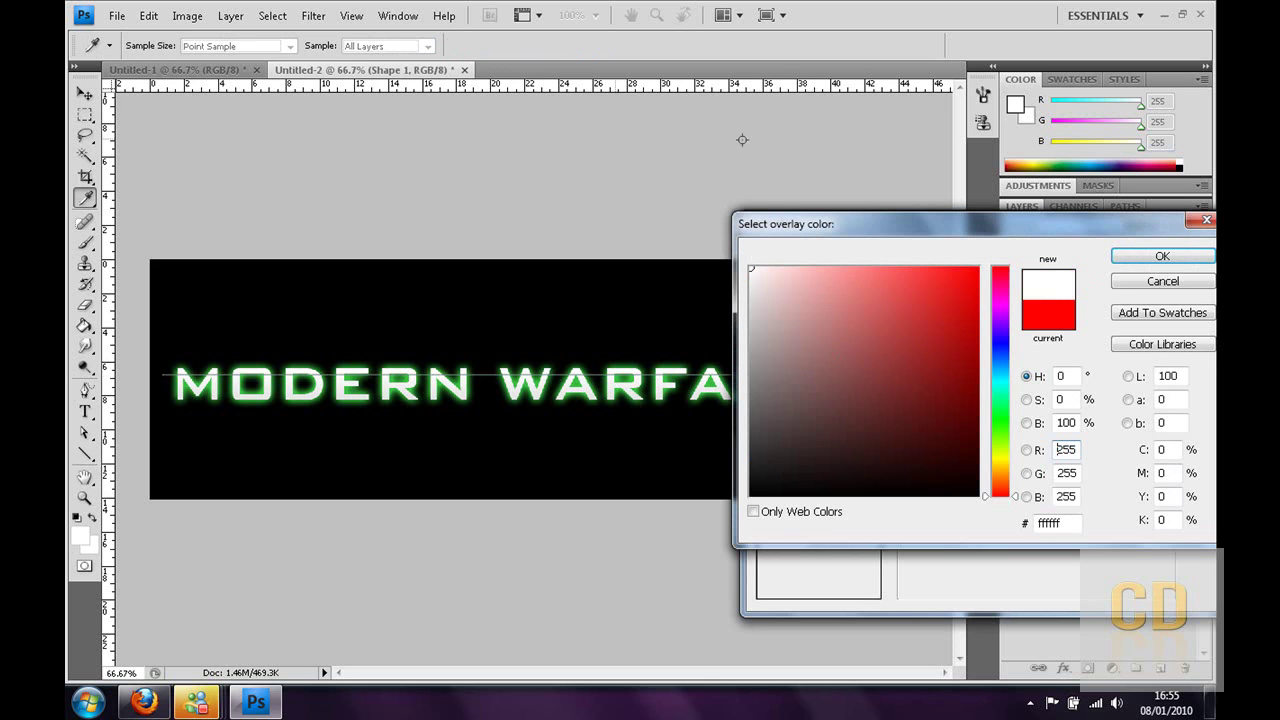
left_click(1175, 258)
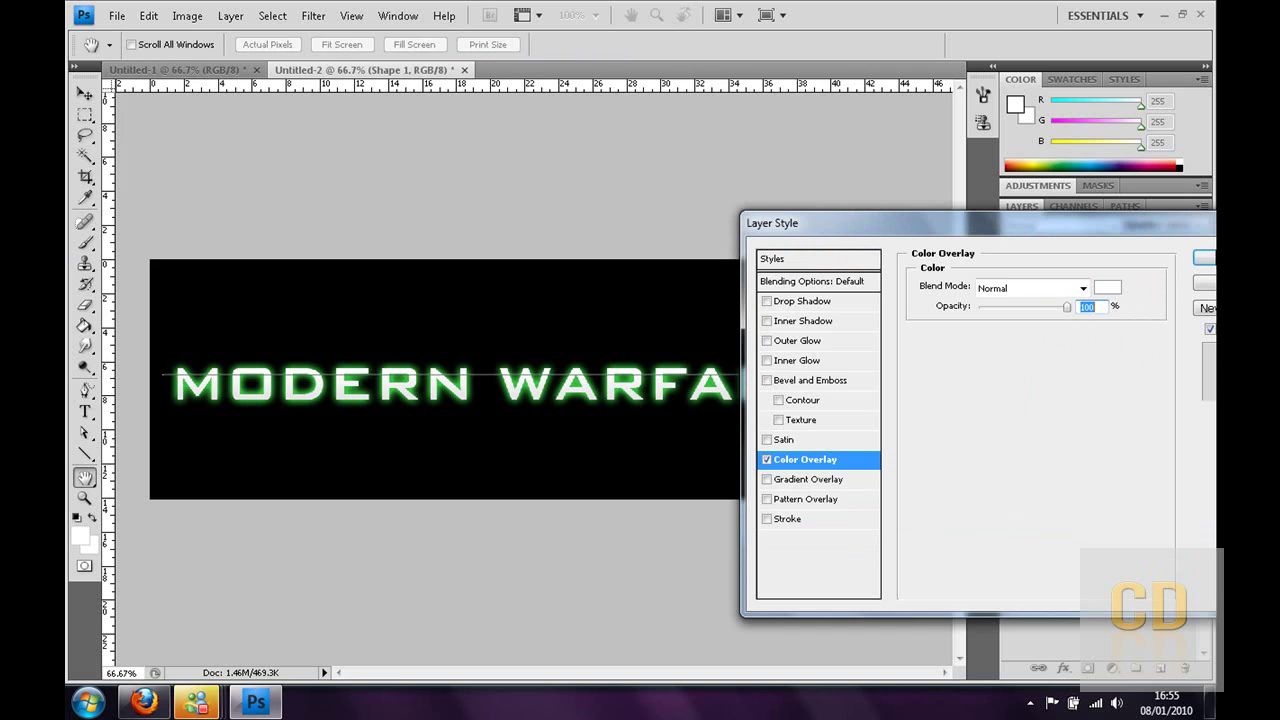
left_click(1204, 258)
Set the Shape 1 line layer's blend mode to Soft Light
left_click(85, 93)
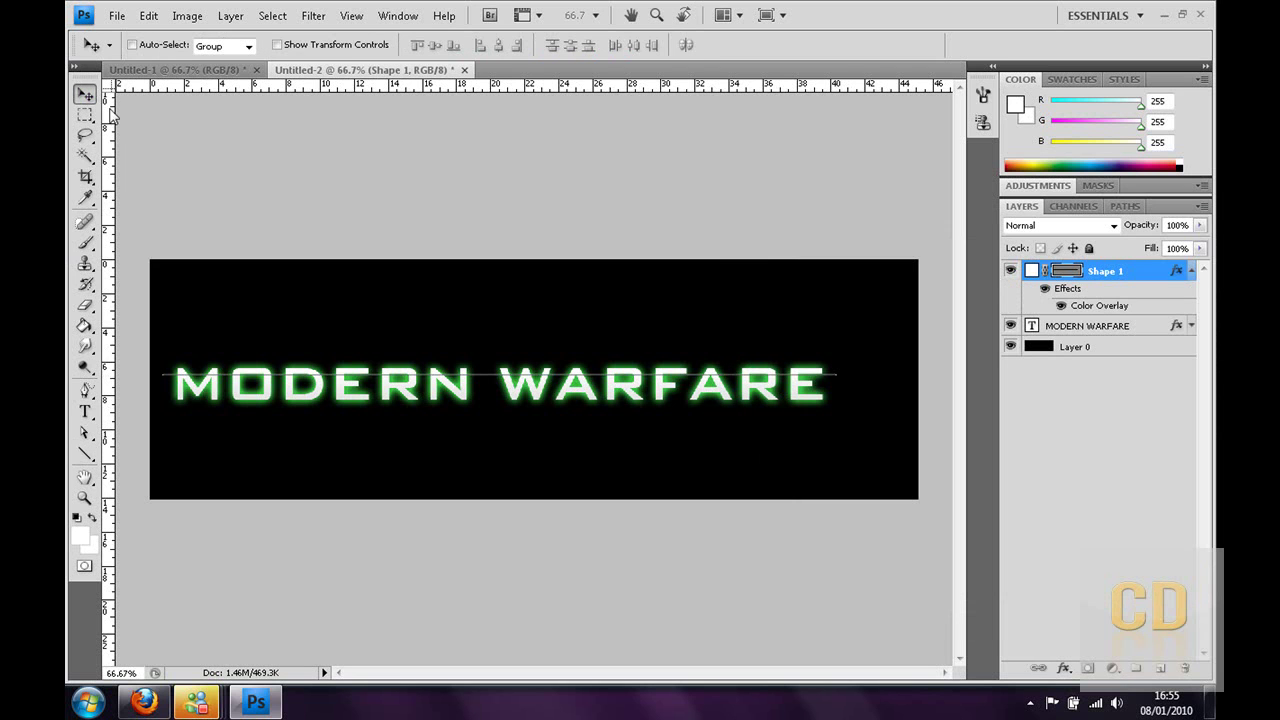
left_click(1190, 272)
left_click(1113, 228)
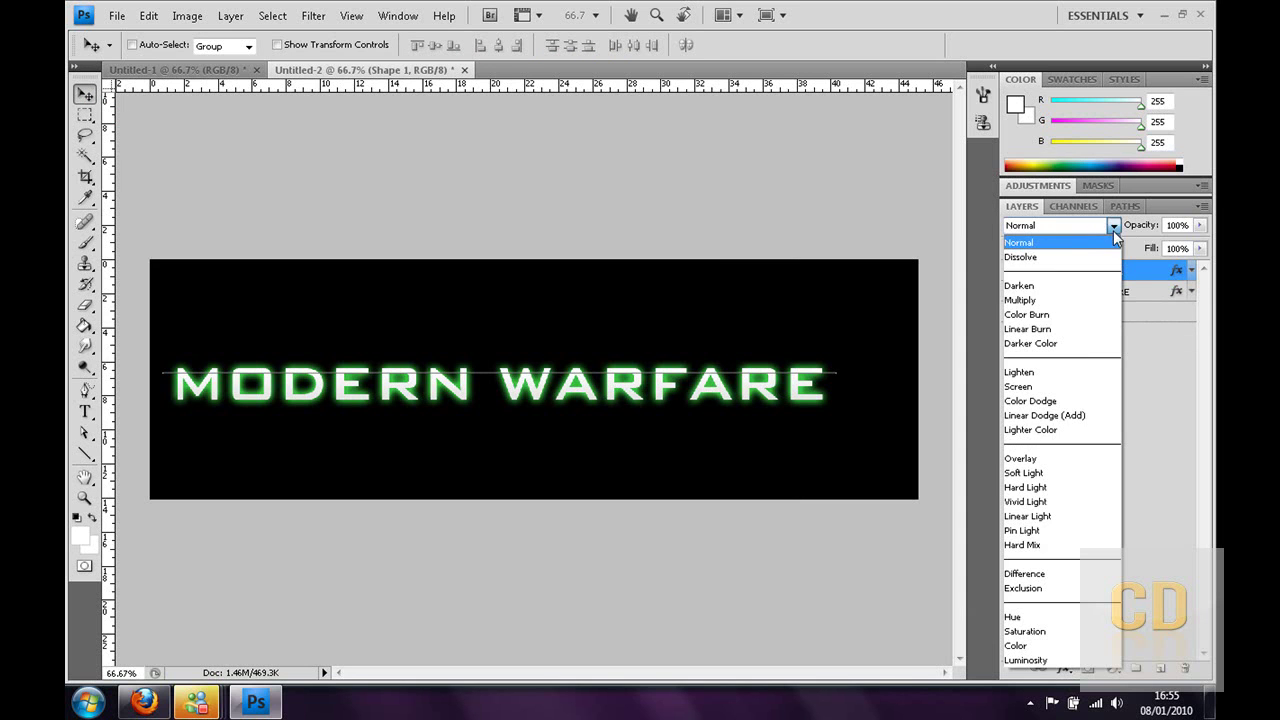
left_click(1035, 473)
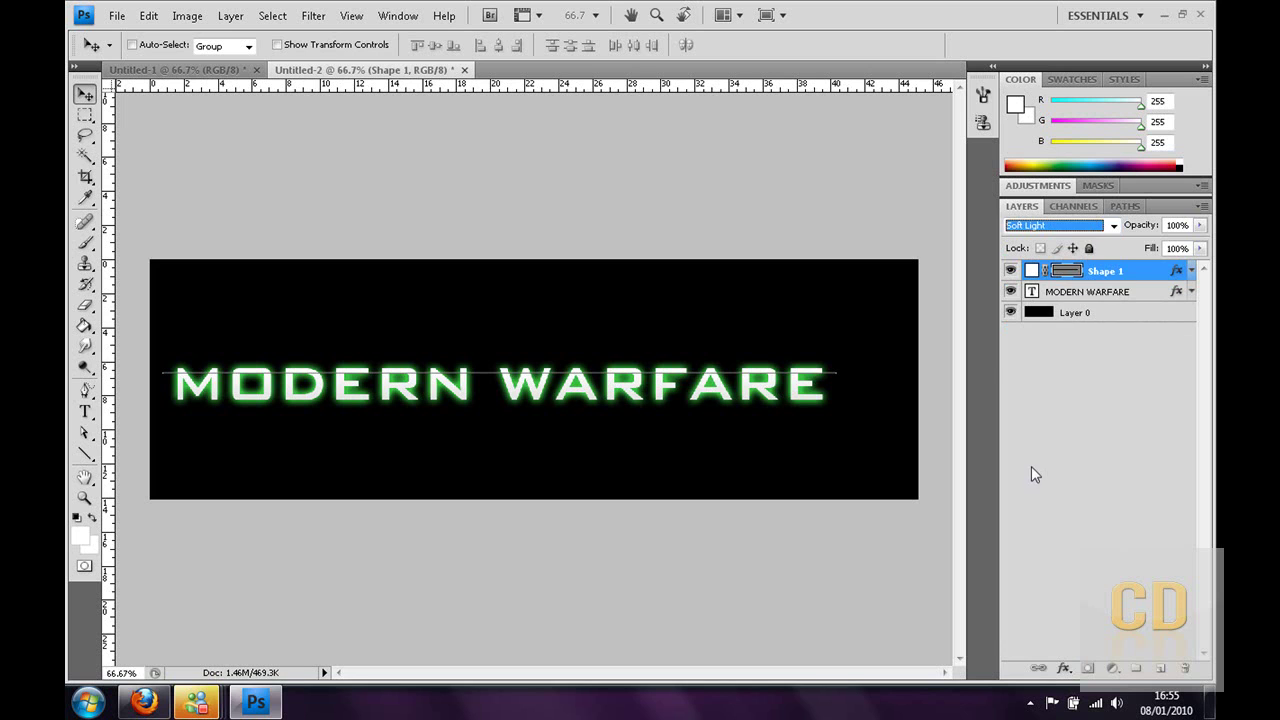
Lower the Shape 1 line layer's opacity to 20%
left_click(1108, 420)
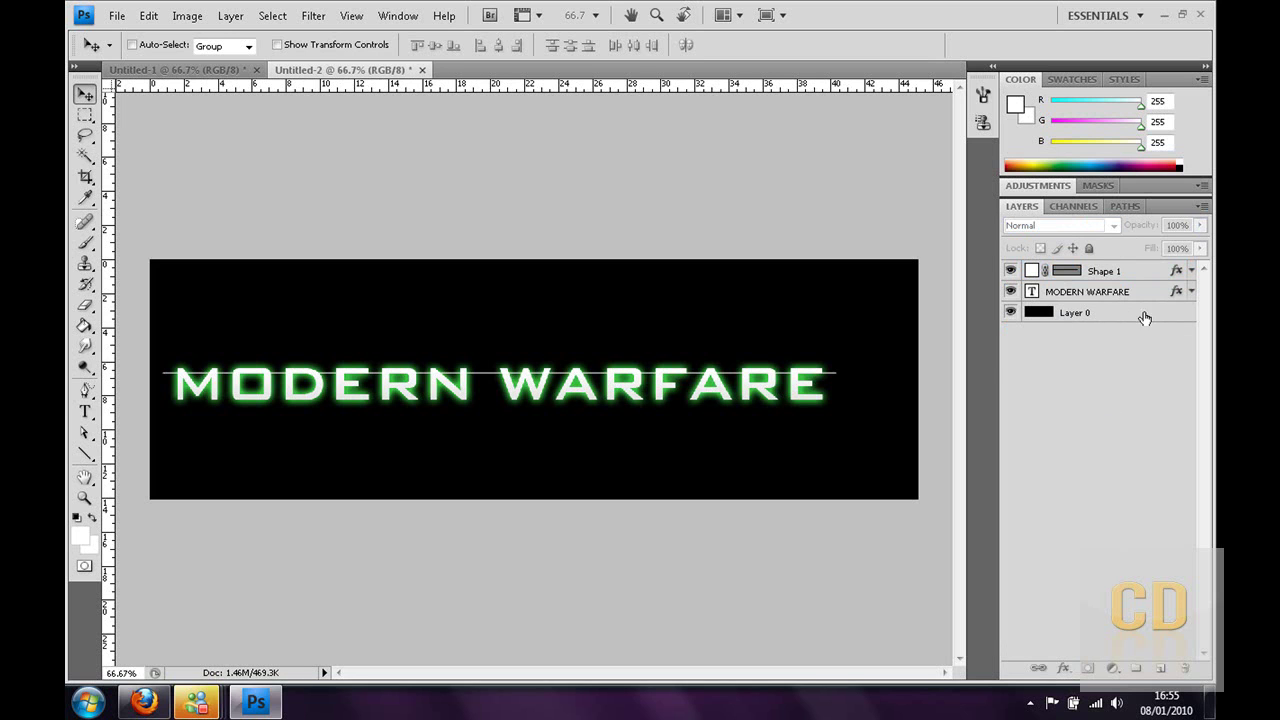
left_click(1155, 268)
left_click(1200, 228)
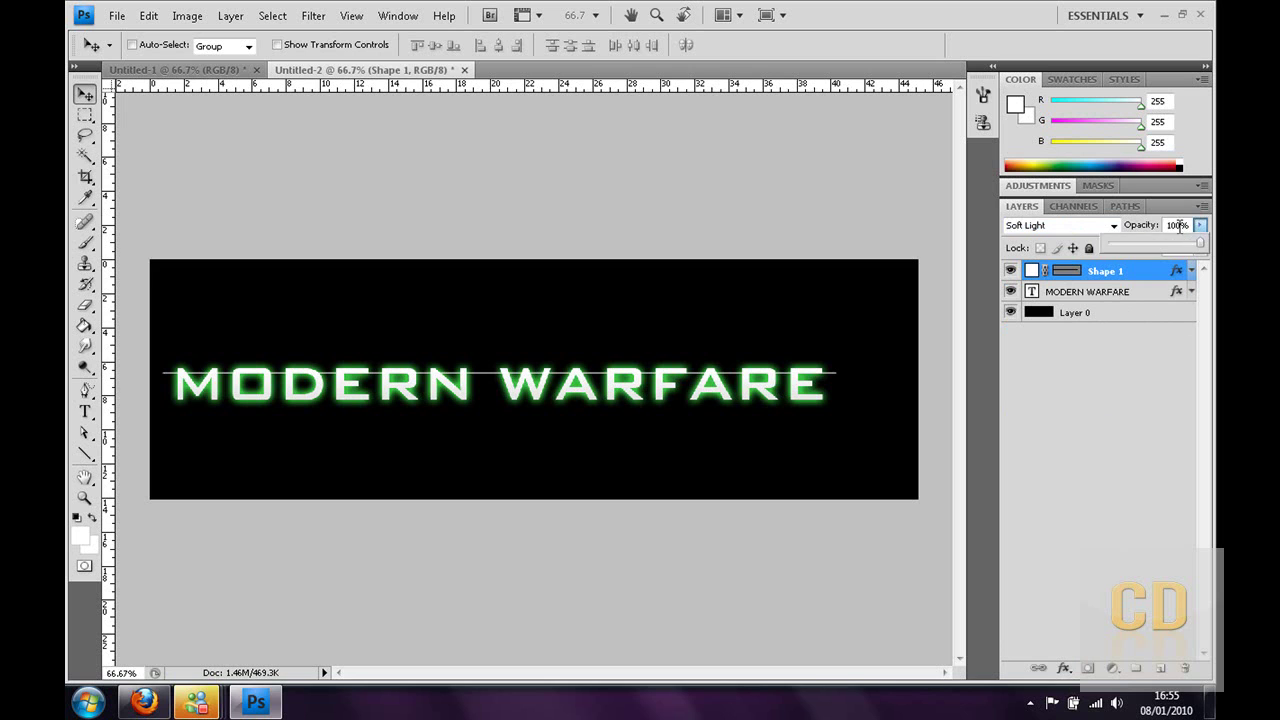
left_click(1178, 225)
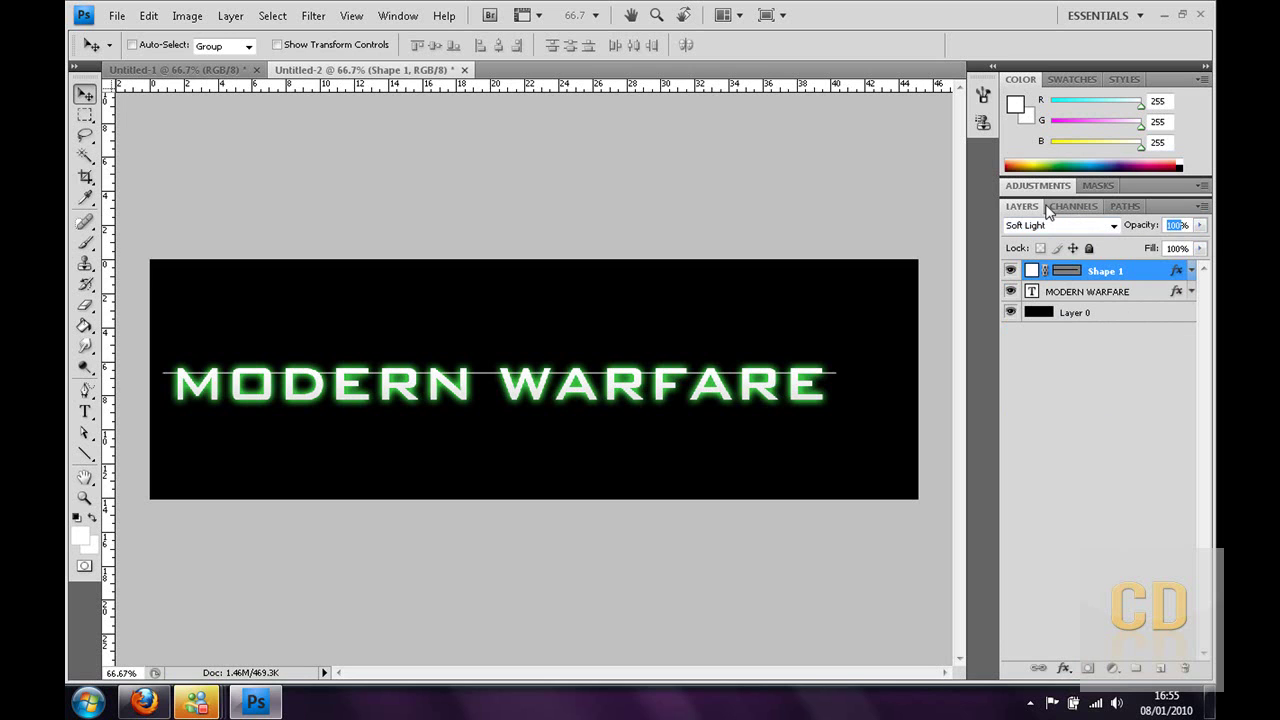
type("50")
type("20")
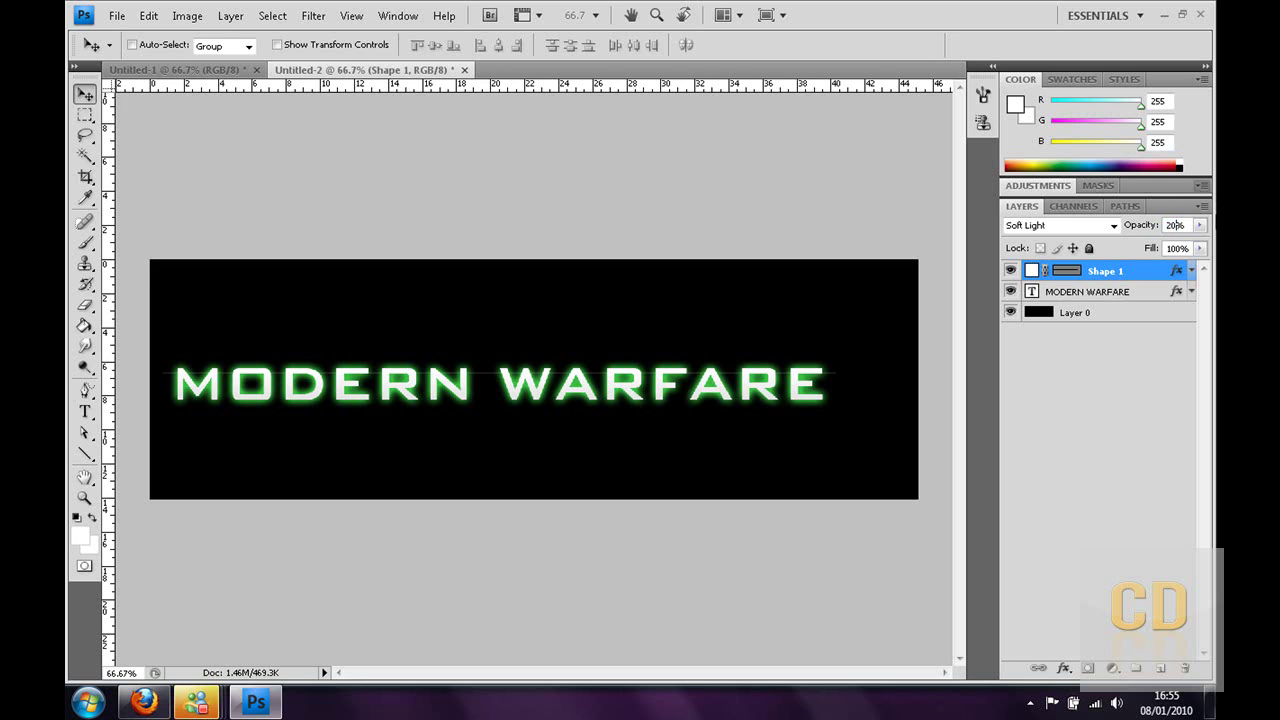
left_click(1168, 348)
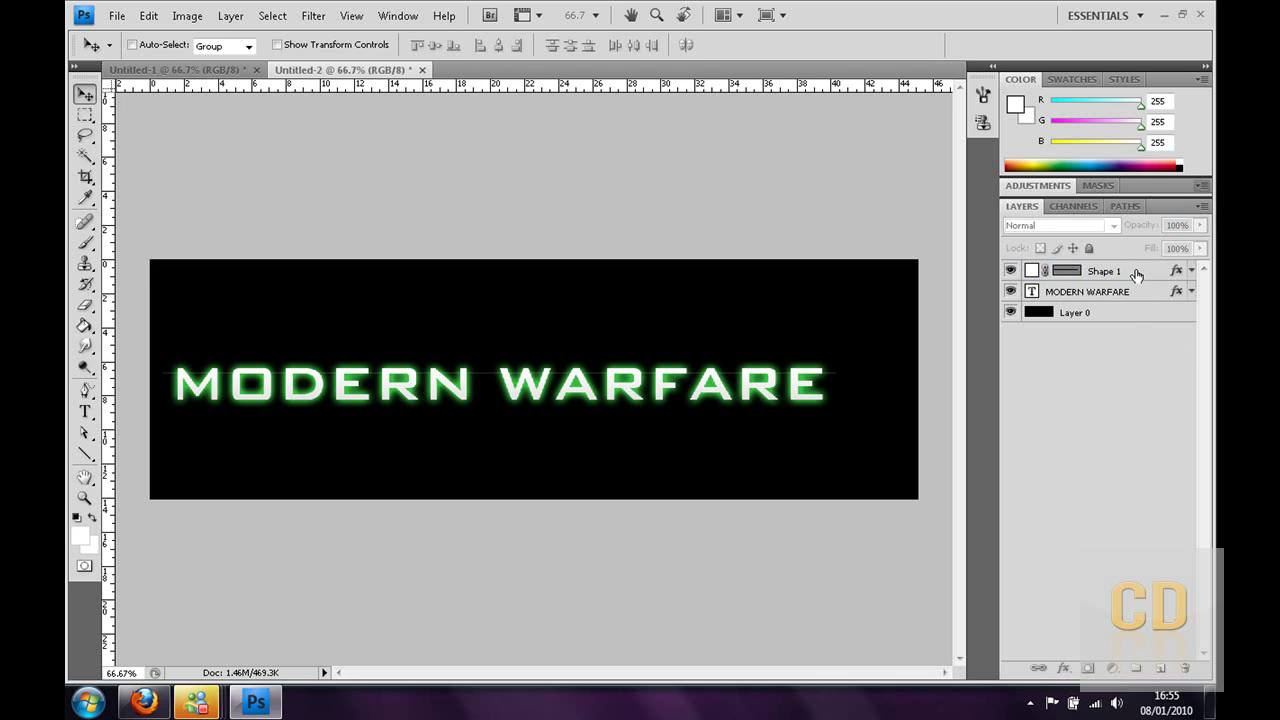
Duplicate the line layer five times, nudging the first copy up slightly
left_click_drag(1136, 275, 1158, 668)
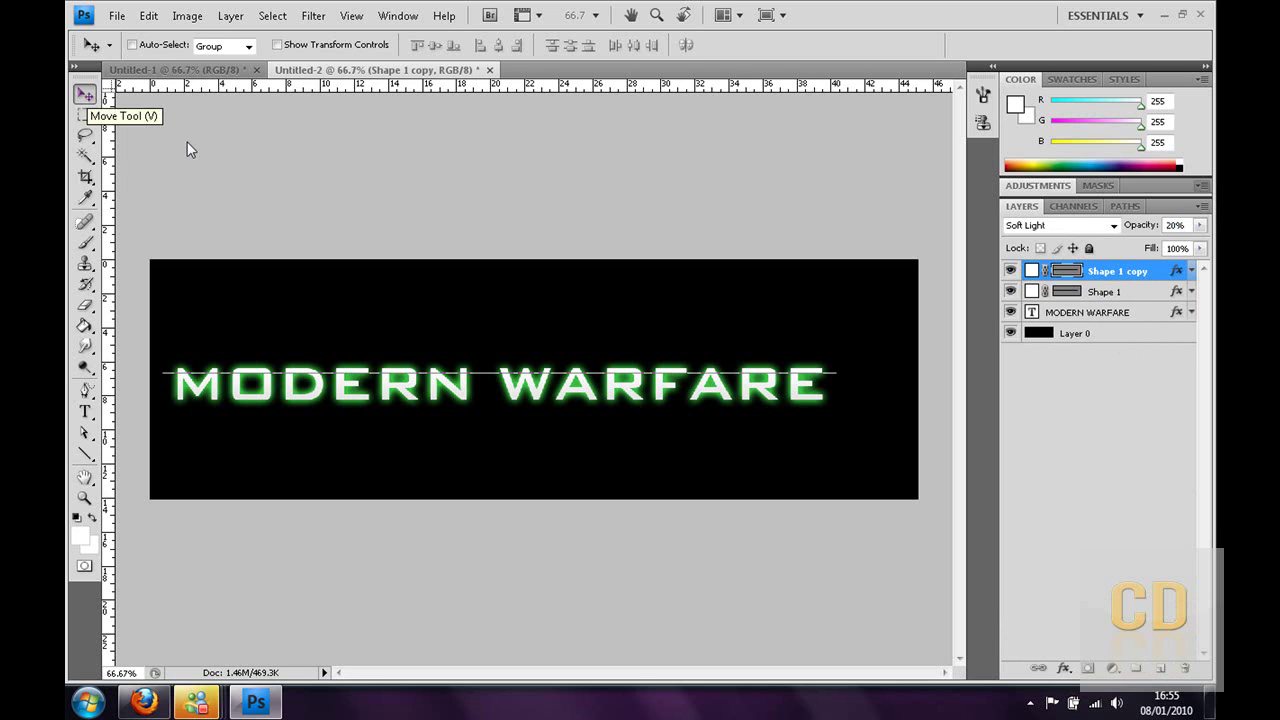
key("Up")
key("Up")
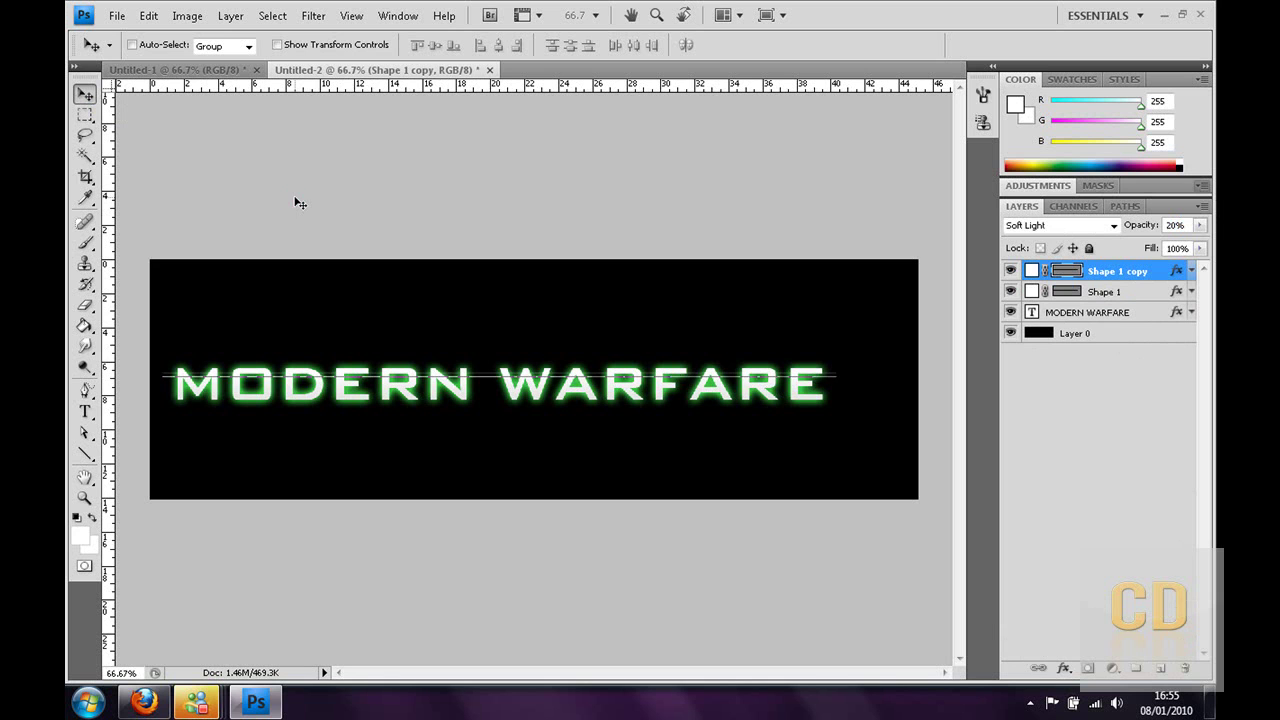
left_click_drag(1158, 272, 1161, 665)
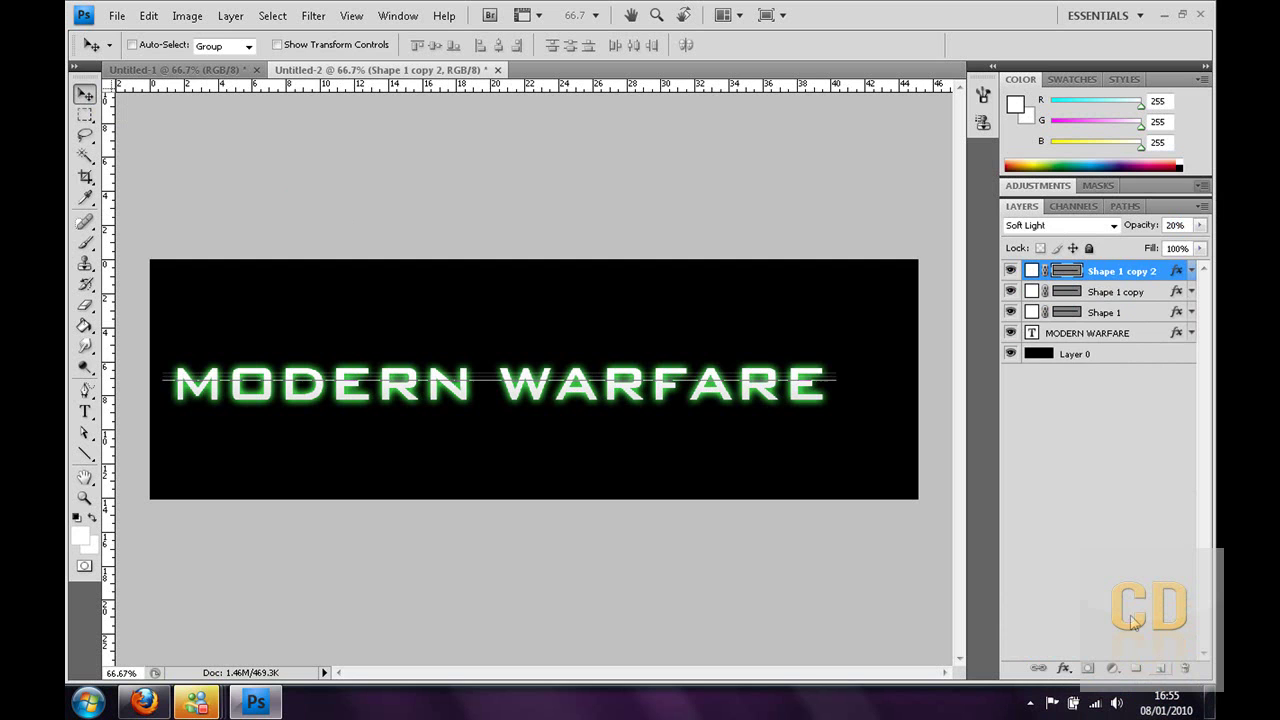
left_click_drag(1108, 276, 1158, 667)
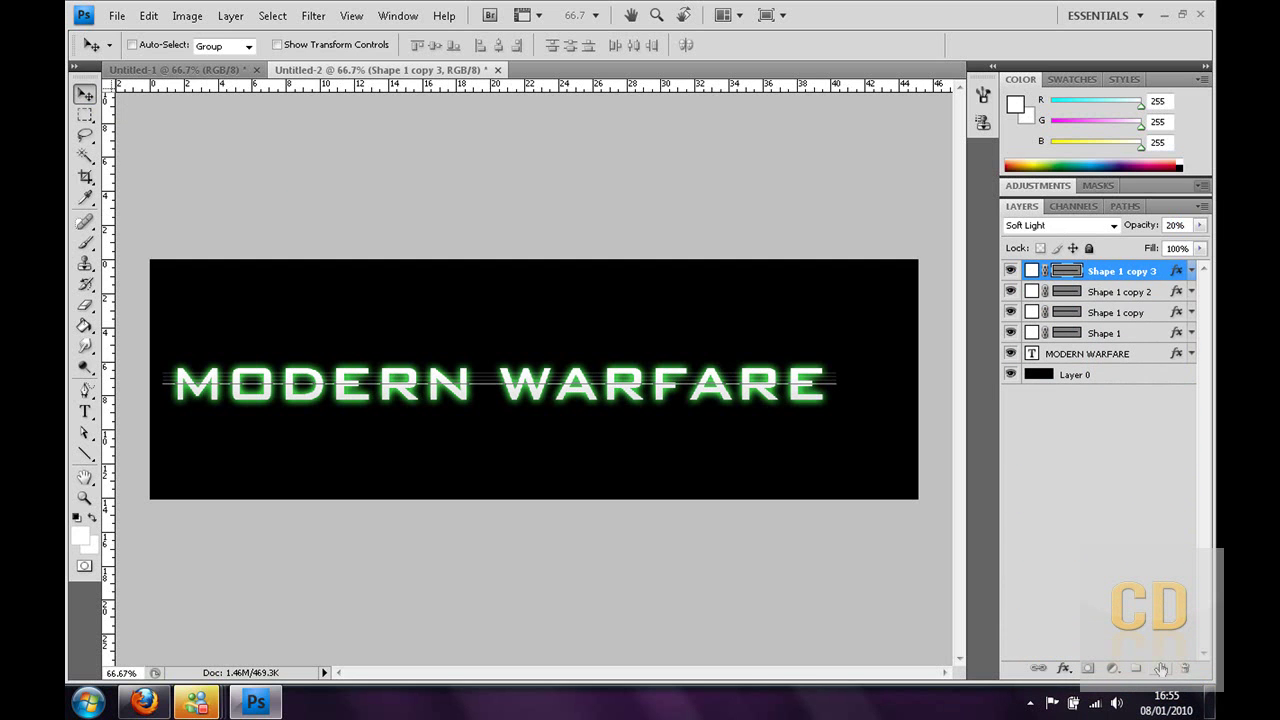
left_click_drag(1036, 266, 1159, 667)
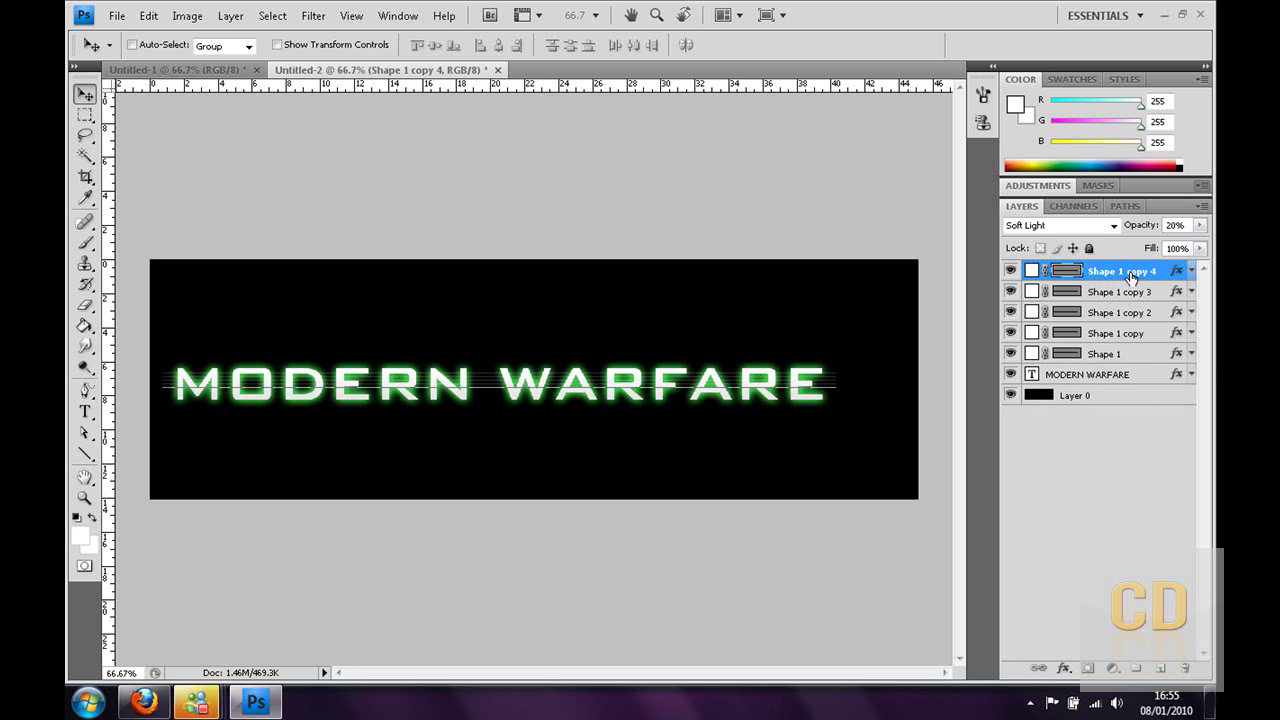
left_click_drag(1130, 273, 1158, 667)
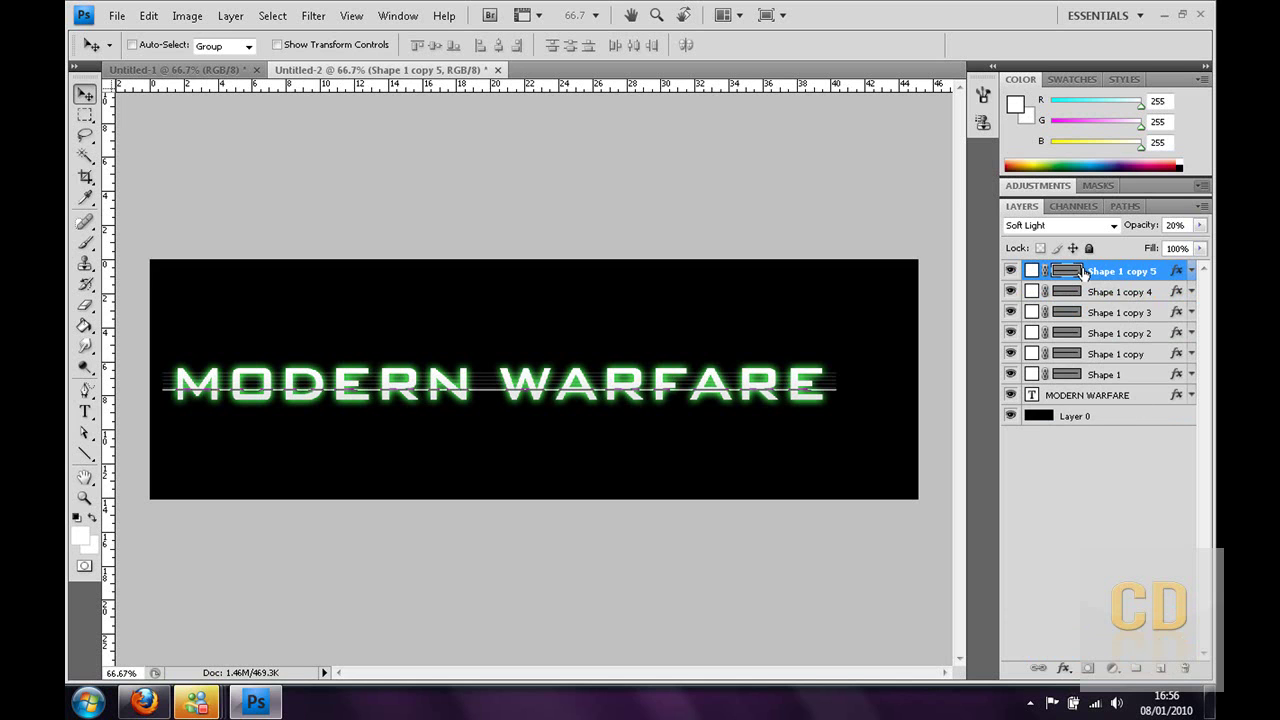
Create Shape 1 copy 6 through copy 9, then compare with the reference logo in Firefox
left_click_drag(1083, 273, 1158, 665)
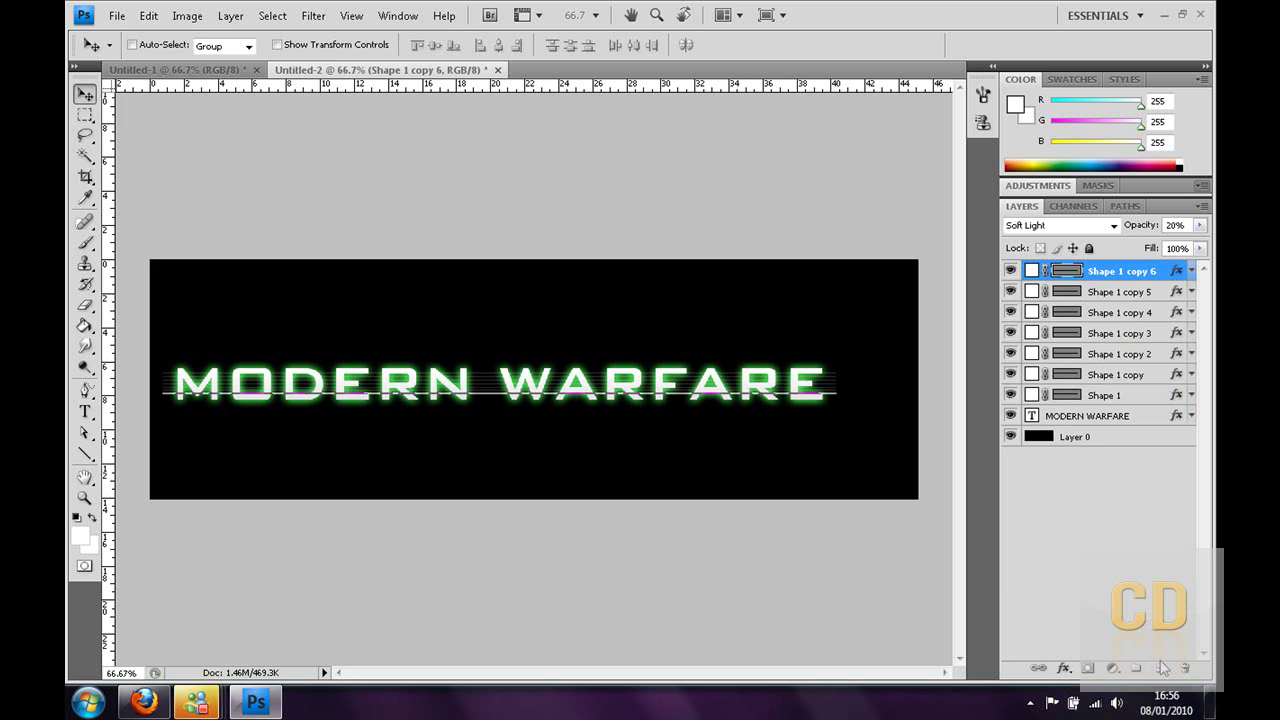
left_click_drag(1148, 272, 1158, 673)
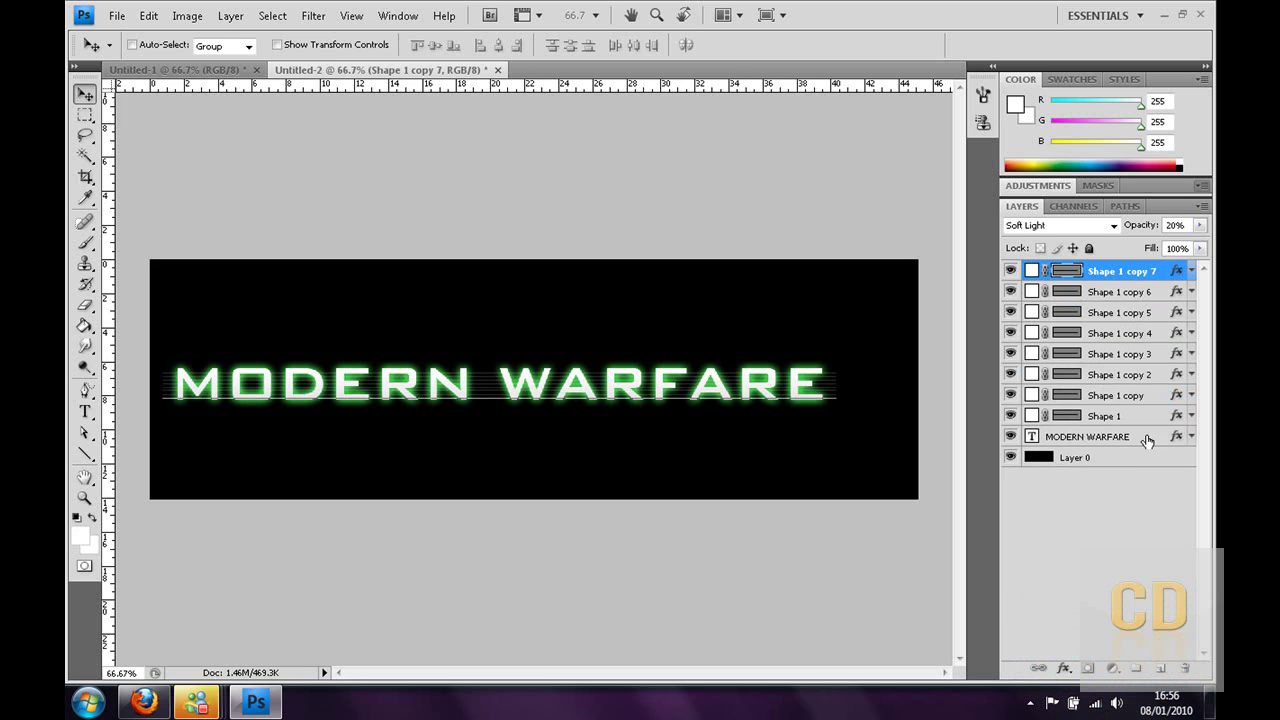
left_click_drag(1122, 276, 1160, 672)
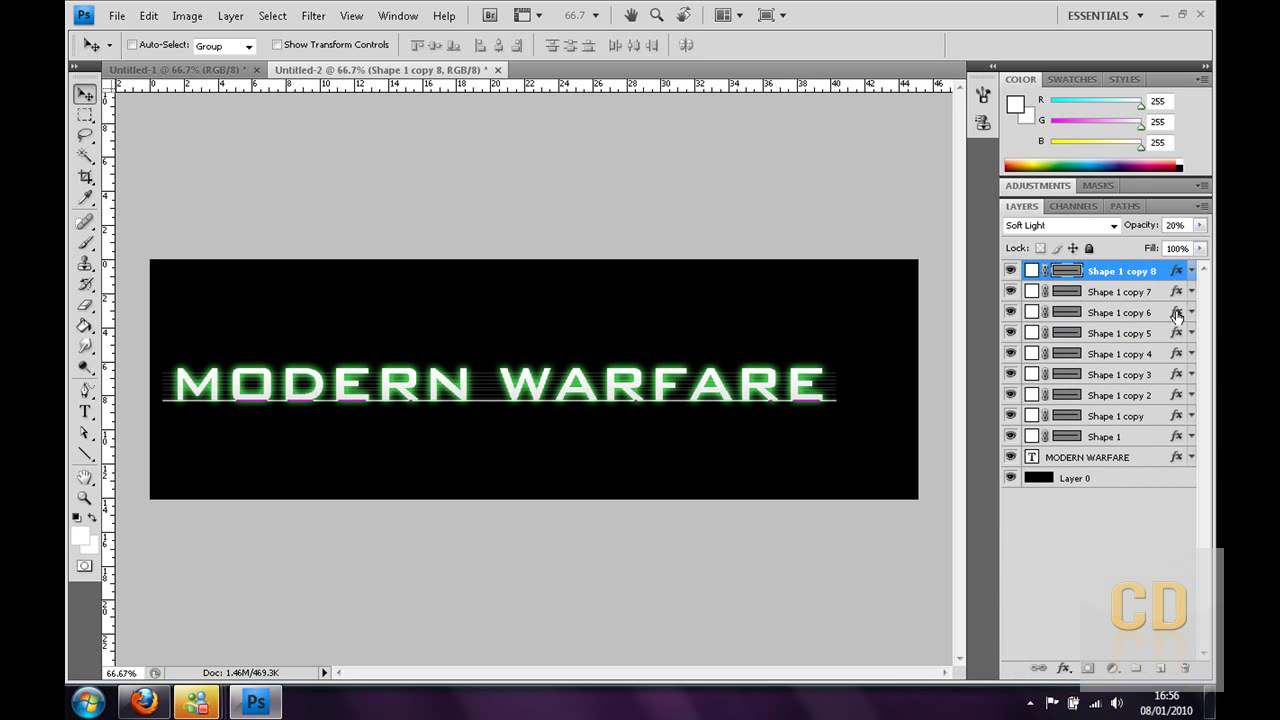
left_click_drag(1150, 275, 1161, 668)
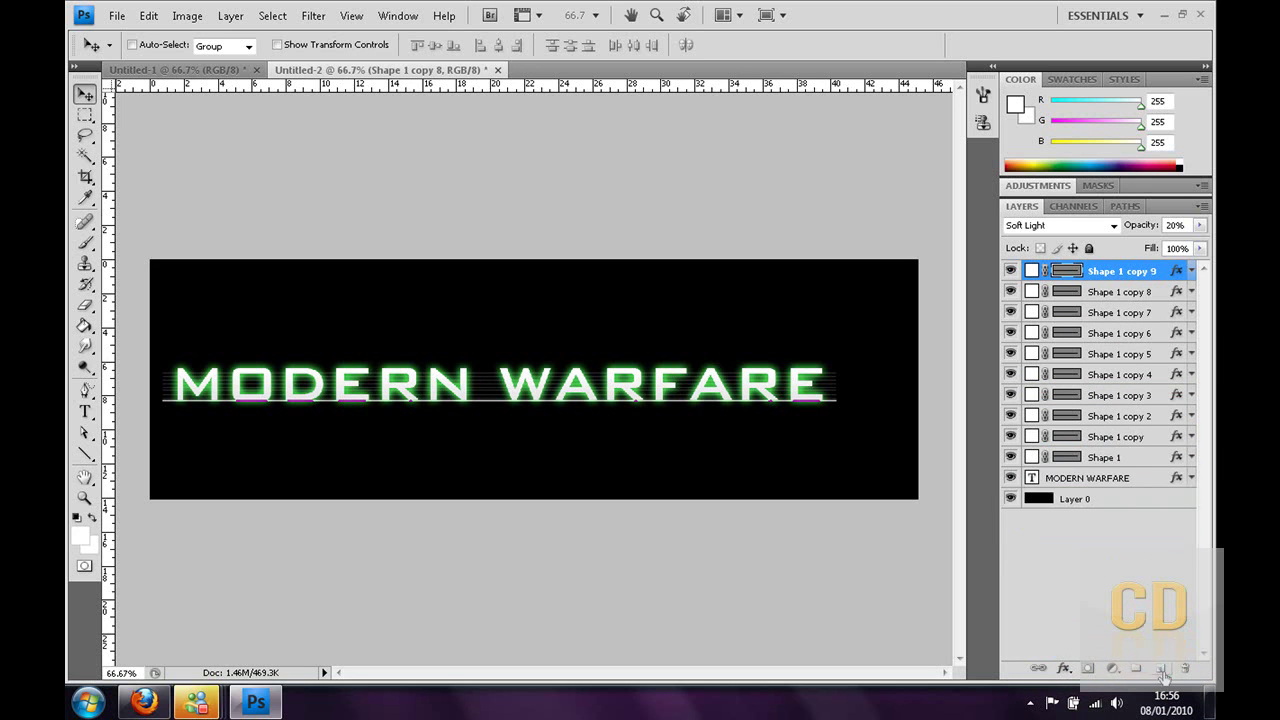
left_click(145, 702)
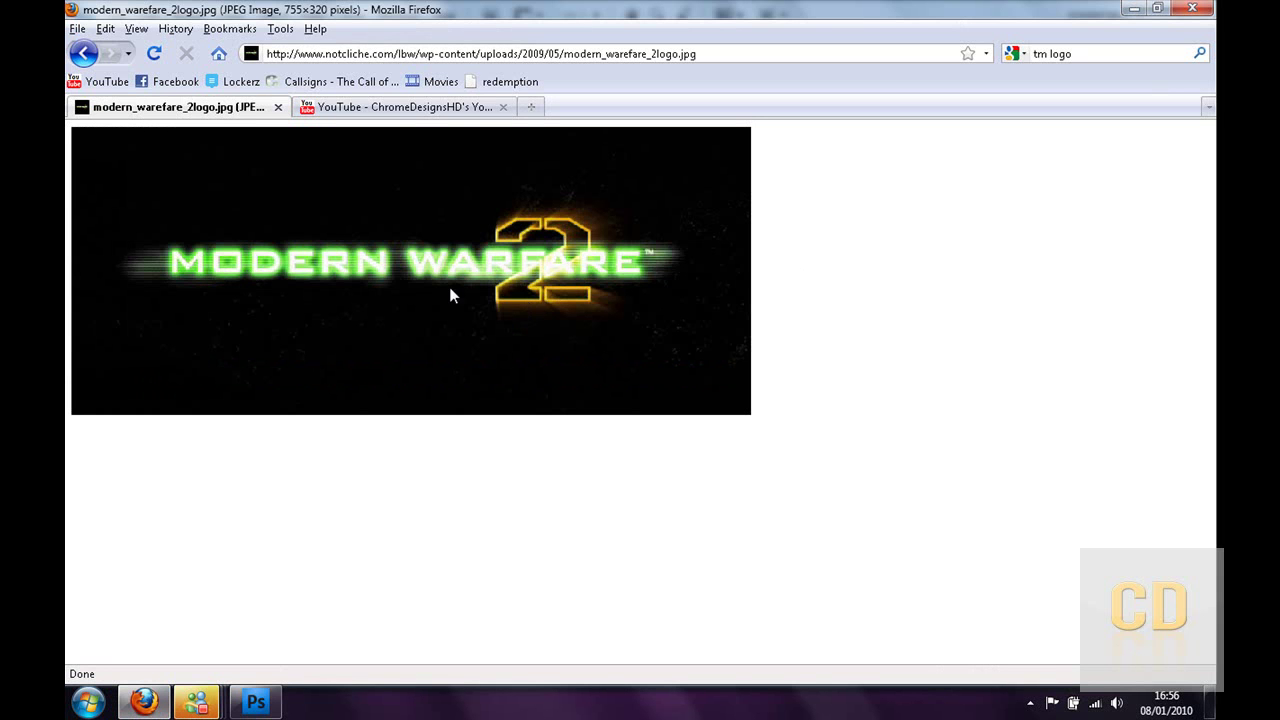
left_click(255, 703)
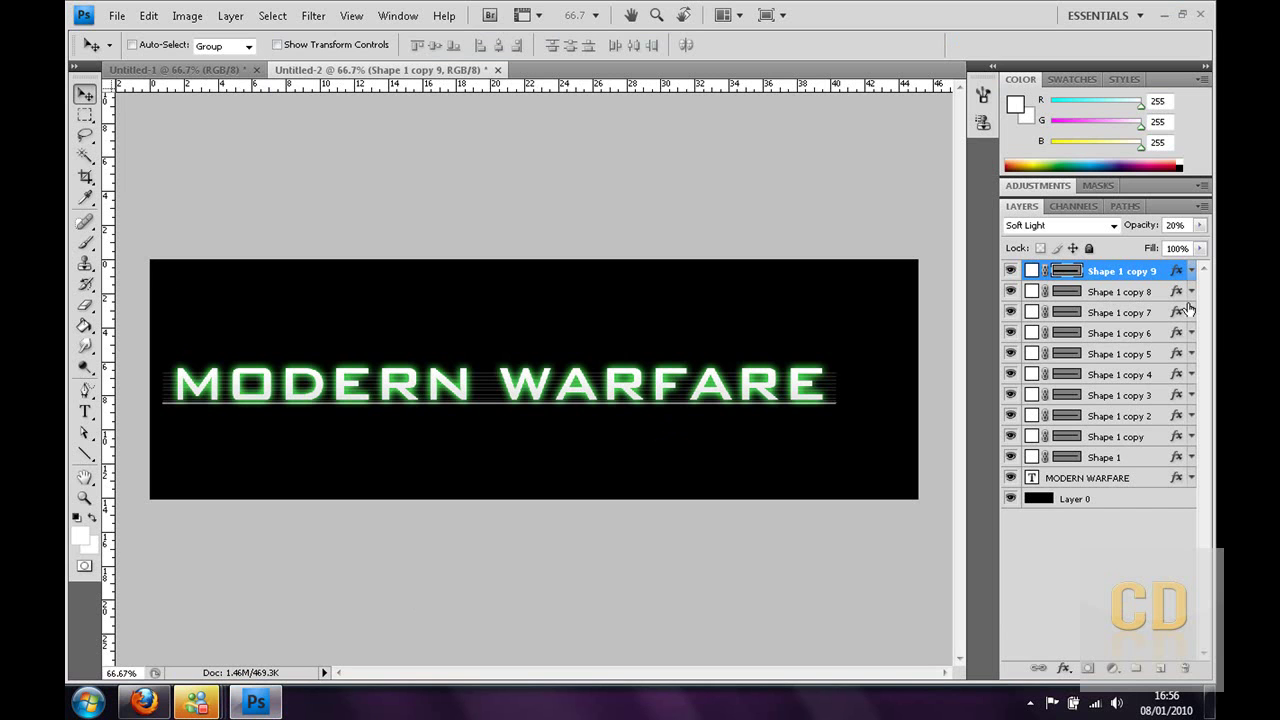
Duplicate the bottom Shape 1 layer into Shape 1 copy 10 and select it
left_click_drag(1104, 457, 1158, 668)
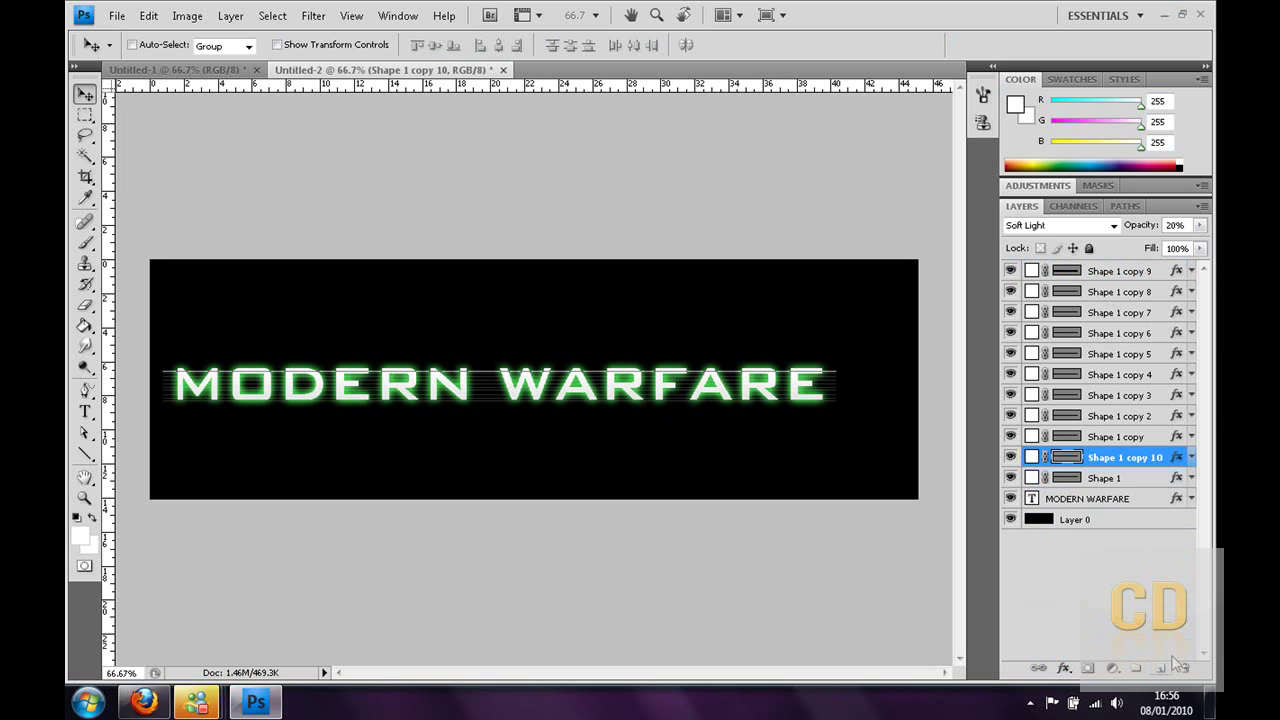
left_click(1112, 588)
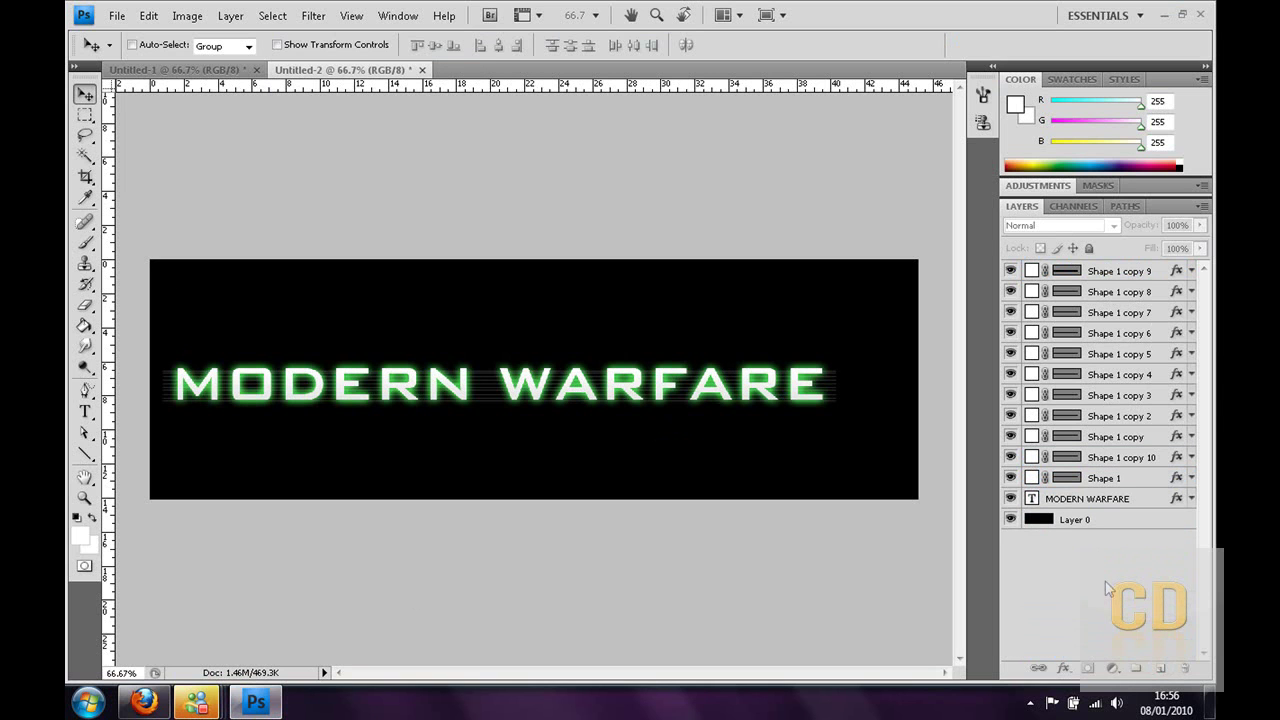
left_click(1108, 458)
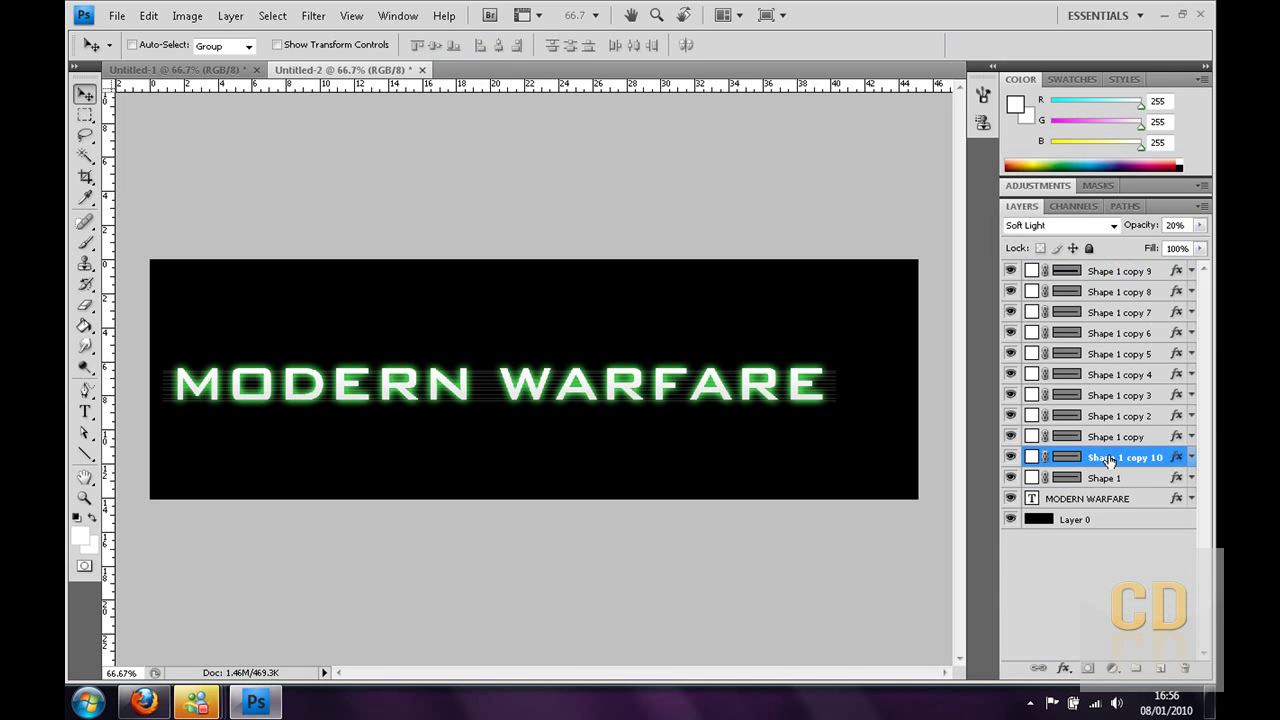
Free Transform the Shape 1 copy 10 lines to 300% height and apply the stretch
left_click(148, 16)
mouse_move(216, 358)
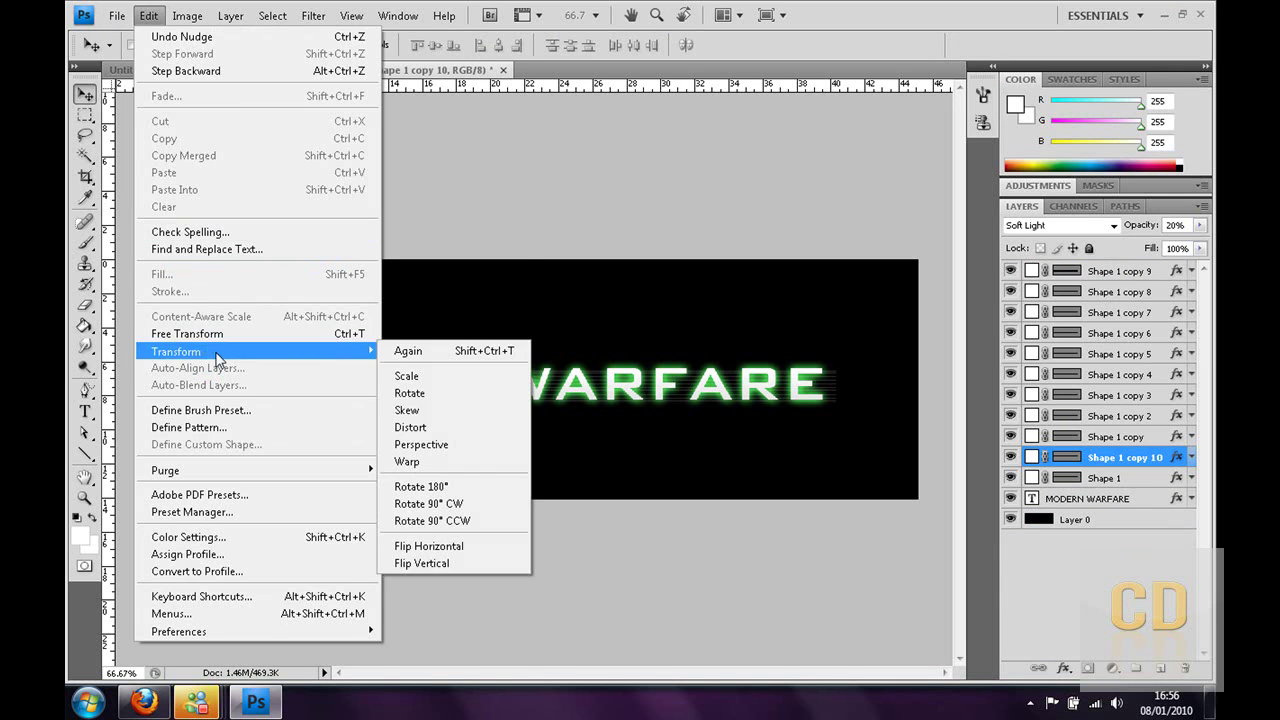
left_click(406, 376)
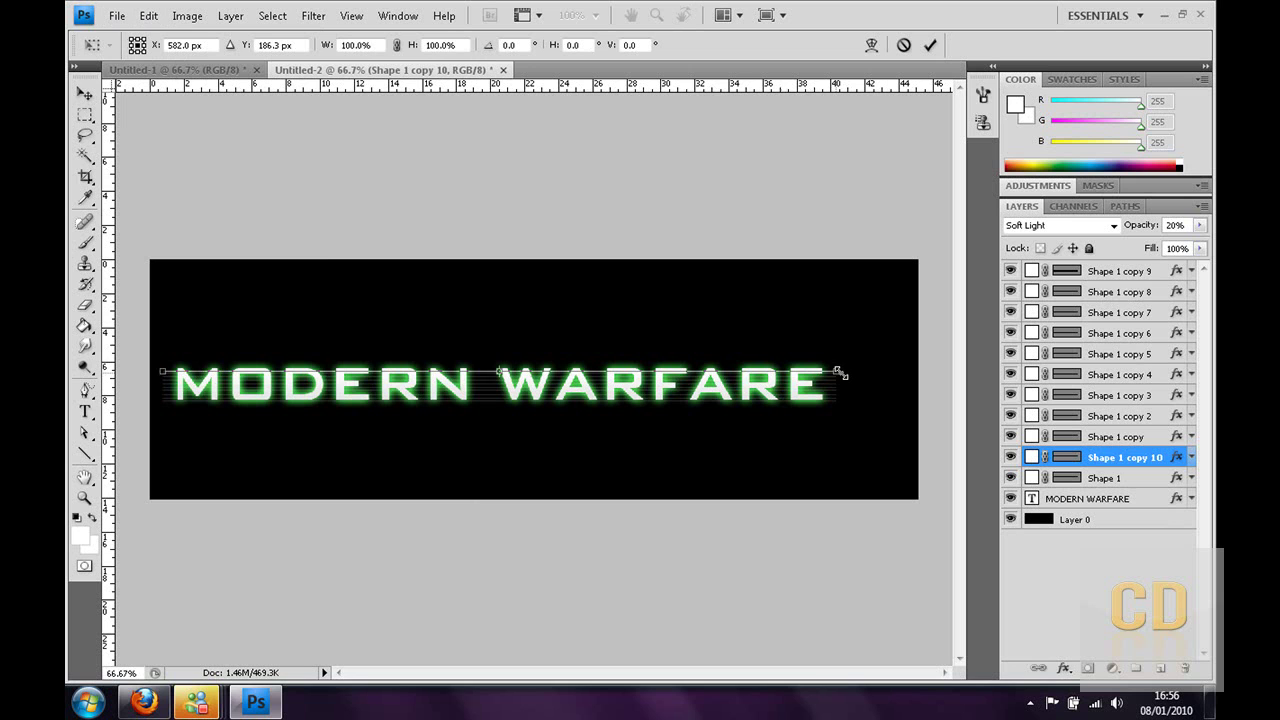
left_click_drag(838, 371, 846, 372)
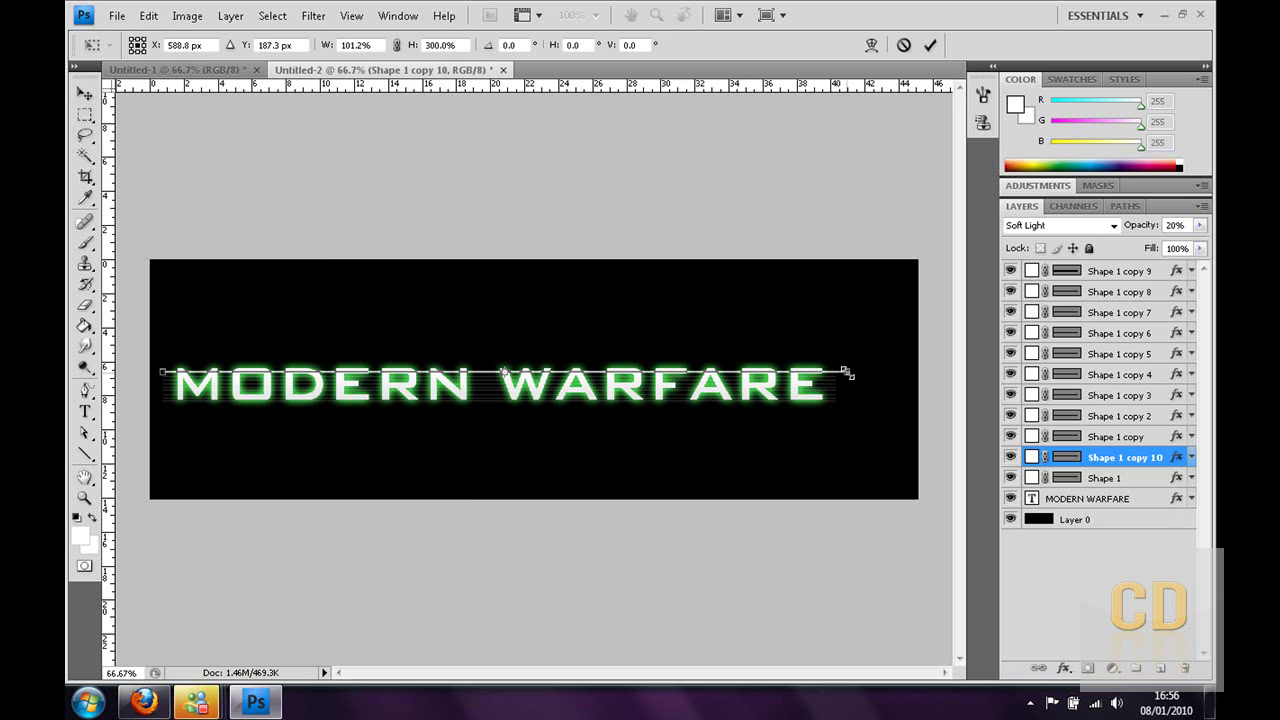
left_click(85, 93)
left_click(535, 278)
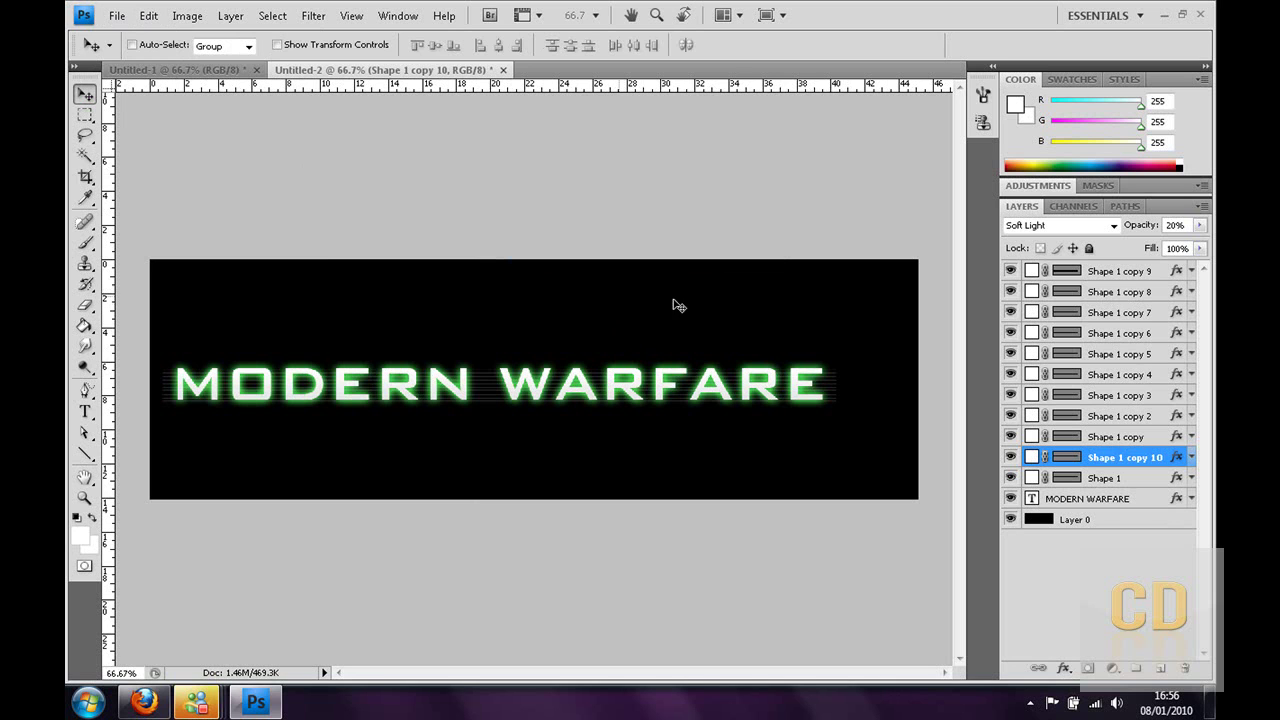
Add a new top layer and type a white 2 below MODERN, then select it
left_click(1141, 279)
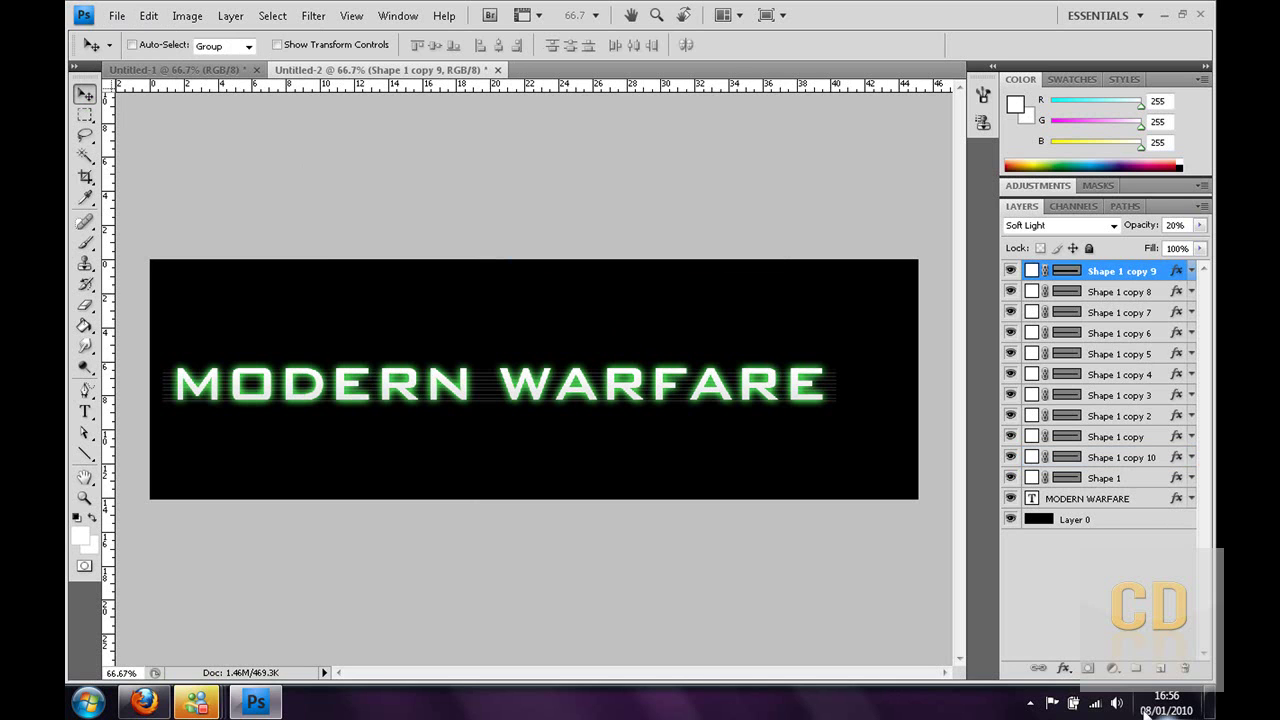
left_click(1160, 668)
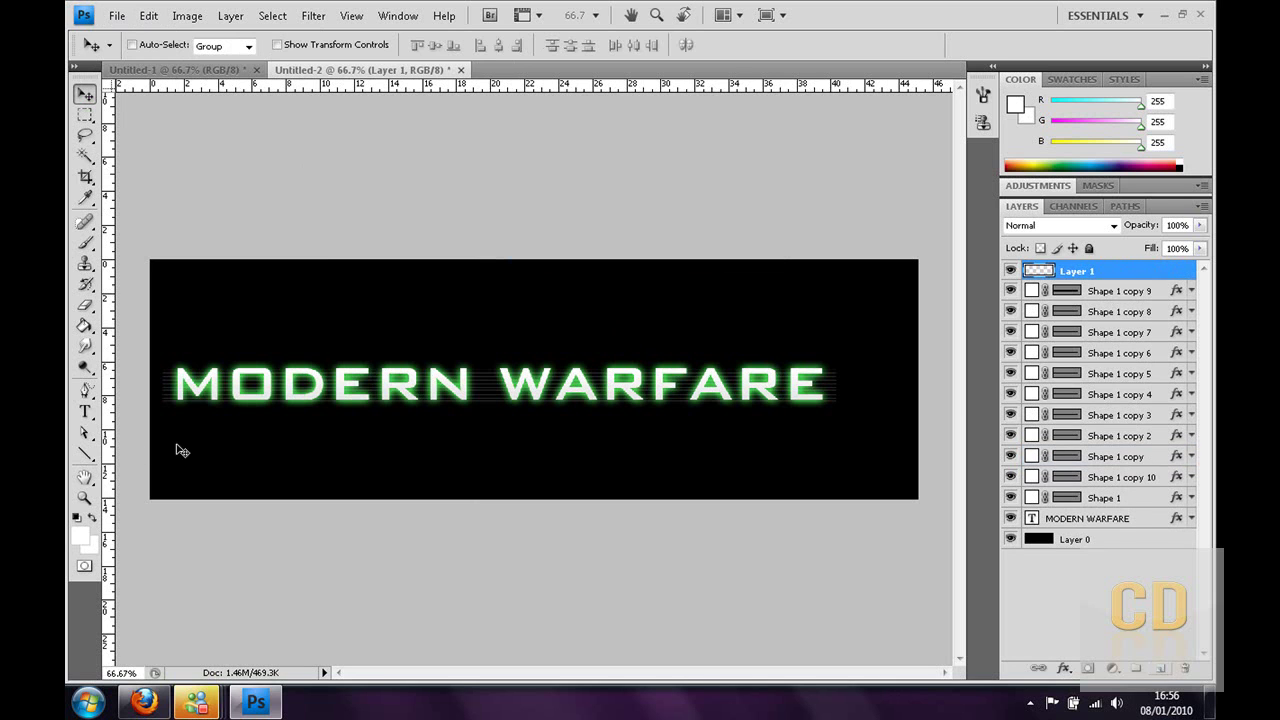
left_click(85, 411)
left_click(307, 445)
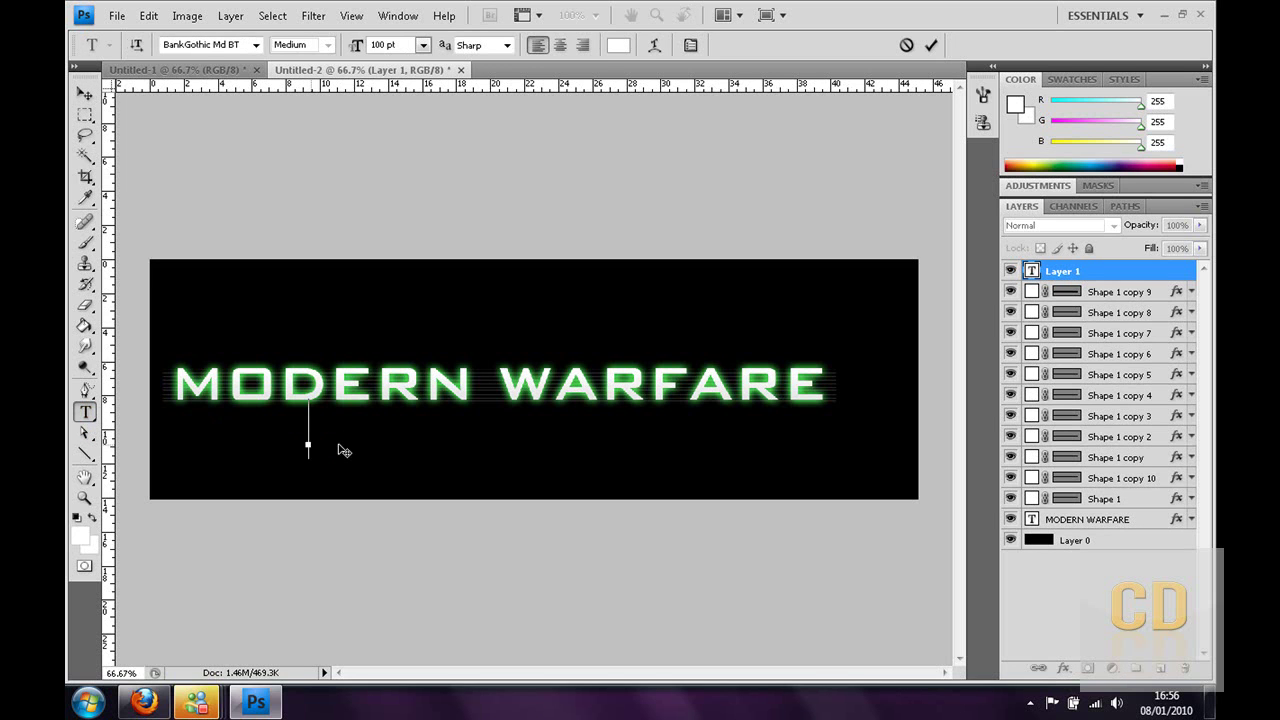
type("2")
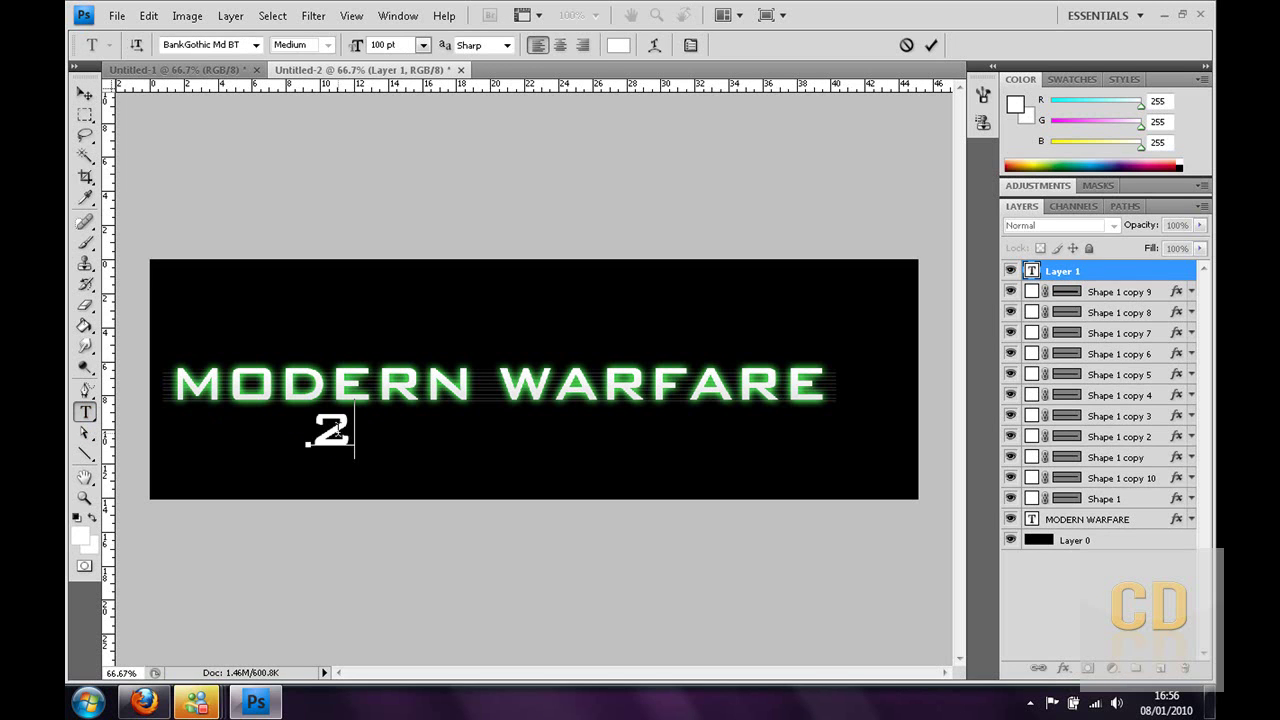
key("ctrl+a")
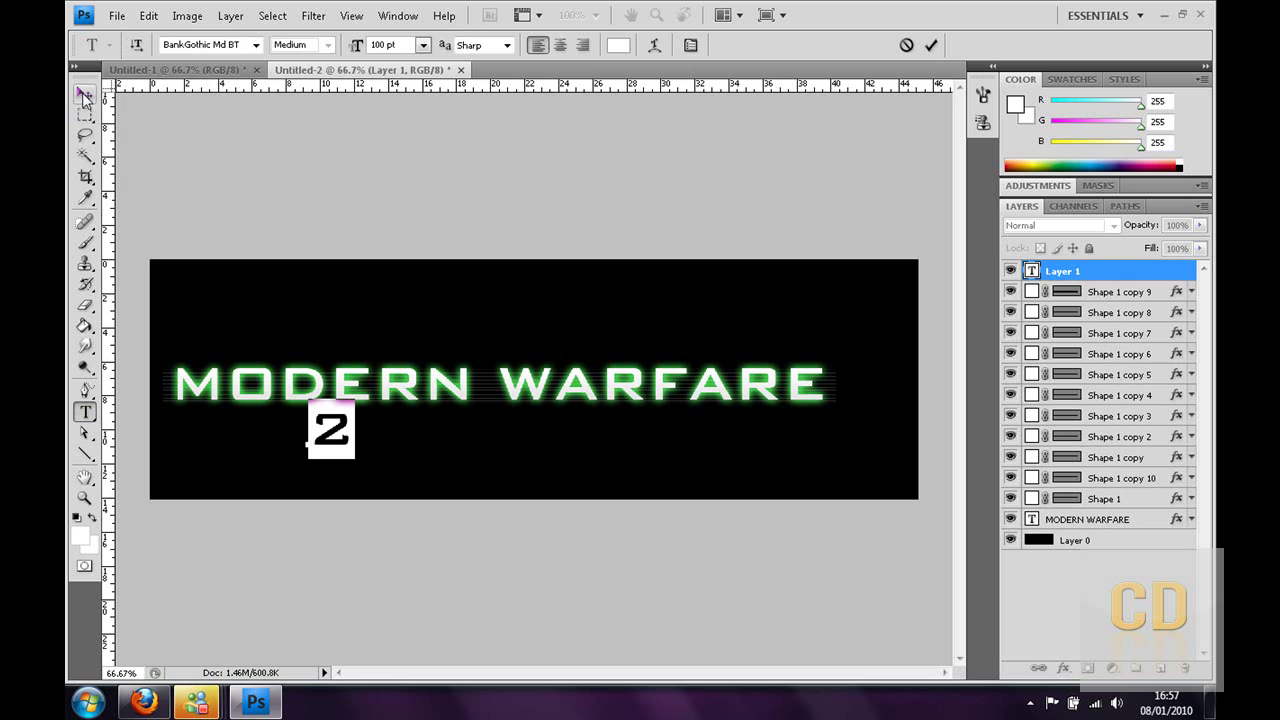
Free Transform the 2, check the reference logo, and move it onto WARFARE
left_click(148, 15)
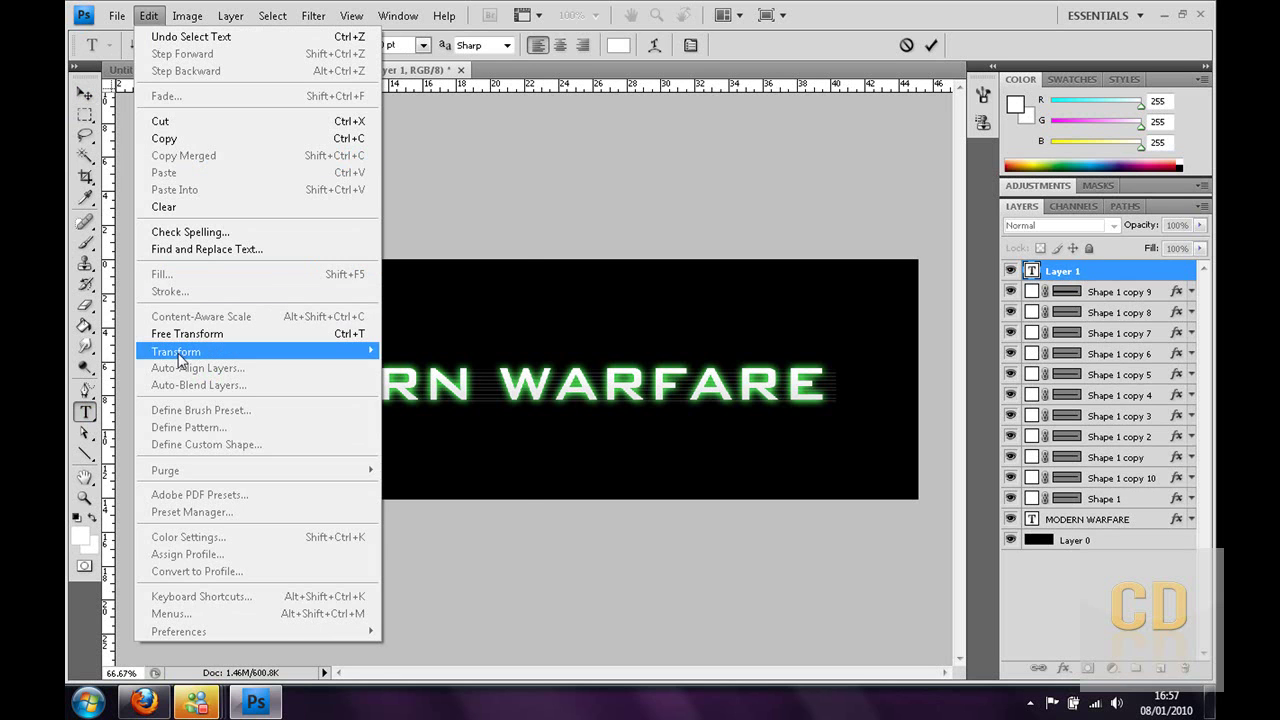
mouse_move(330, 352)
left_click(406, 375)
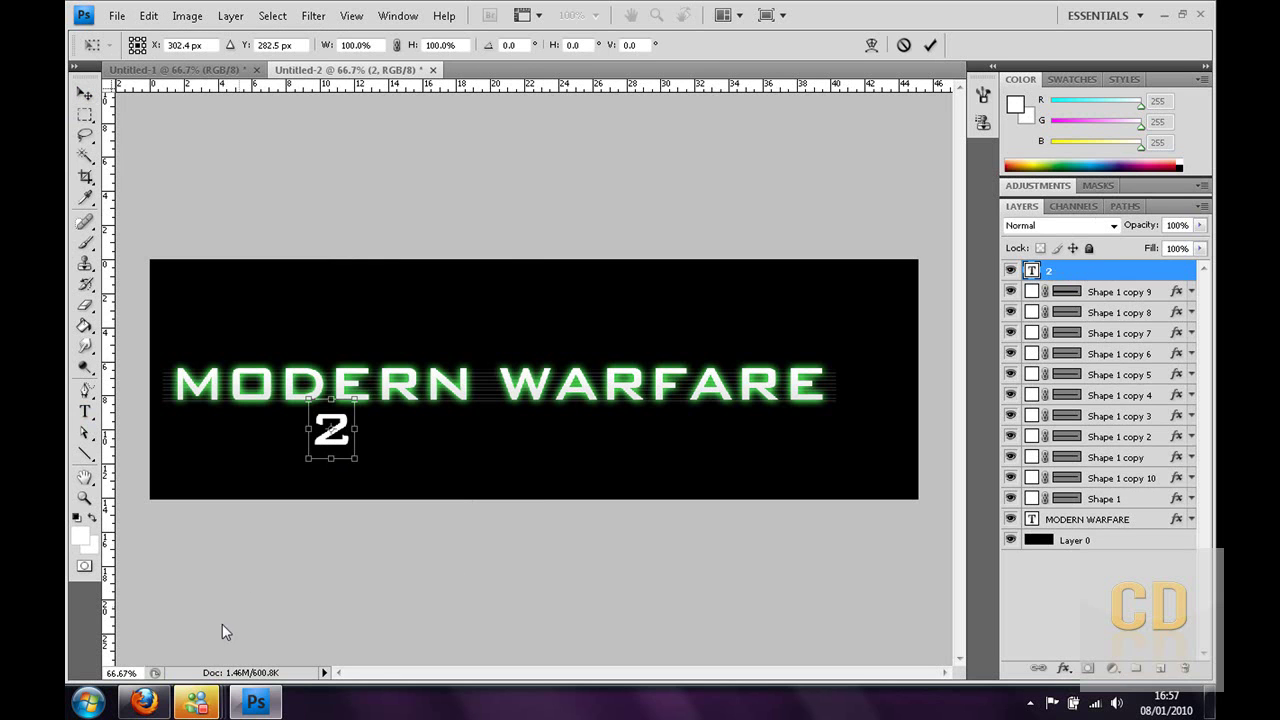
left_click(144, 702)
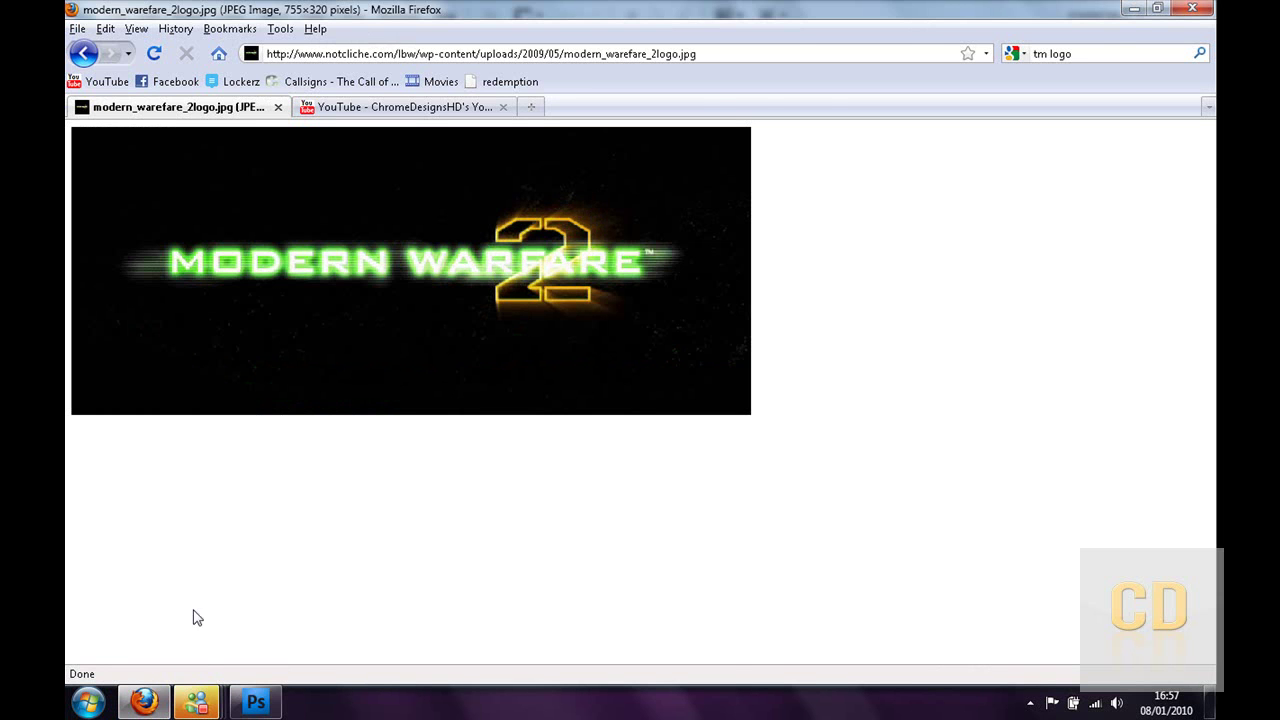
left_click(255, 702)
left_click_drag(330, 430, 484, 393)
left_click_drag(330, 438, 634, 447)
Scale the 2 to roughly W 397% and H 329% over FARE and apply
left_click_drag(632, 344, 633, 320)
left_click_drag(657, 386, 792, 396)
left_click_drag(718, 447, 717, 472)
left_click_drag(702, 320, 702, 283)
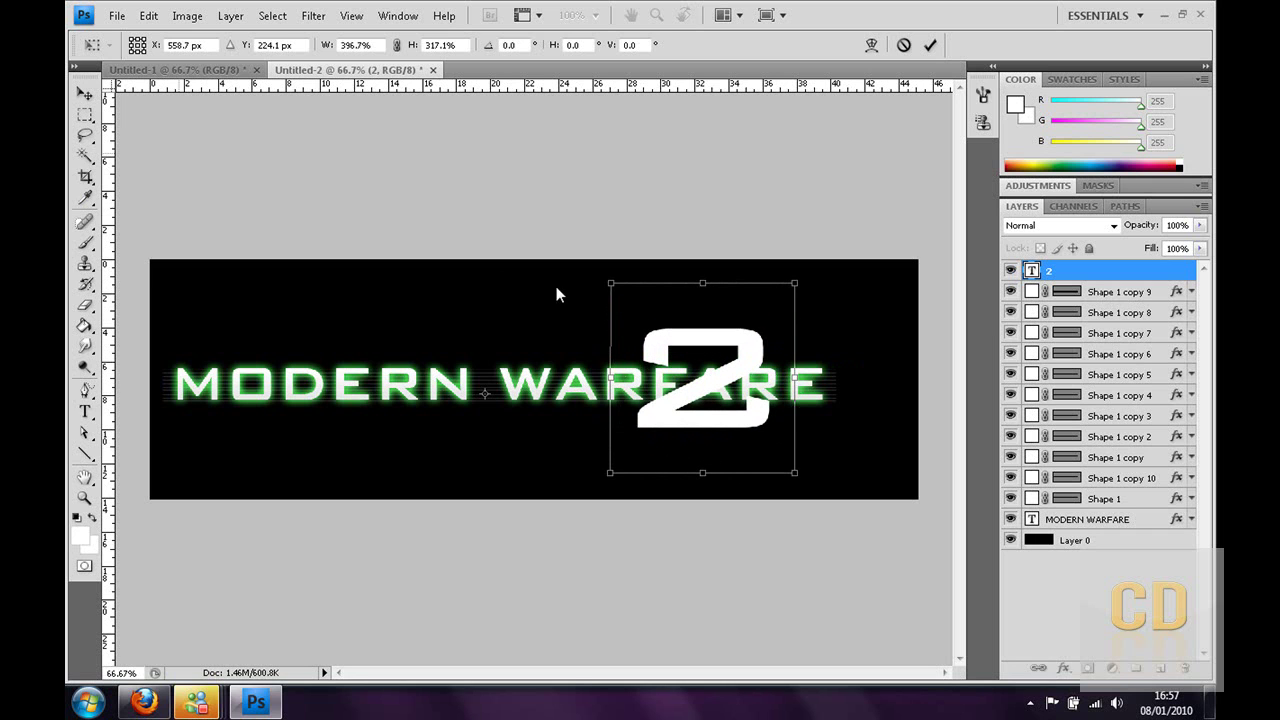
left_click_drag(702, 474, 702, 481)
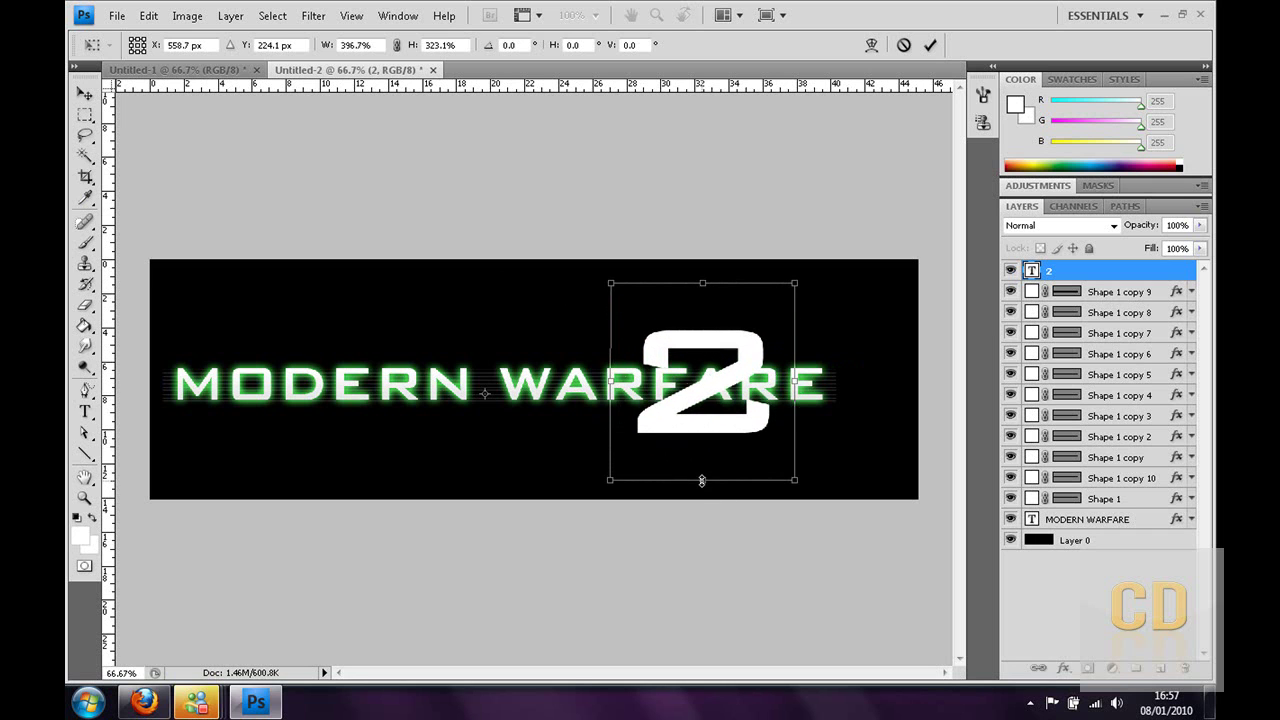
left_click(84, 92)
left_click(566, 272)
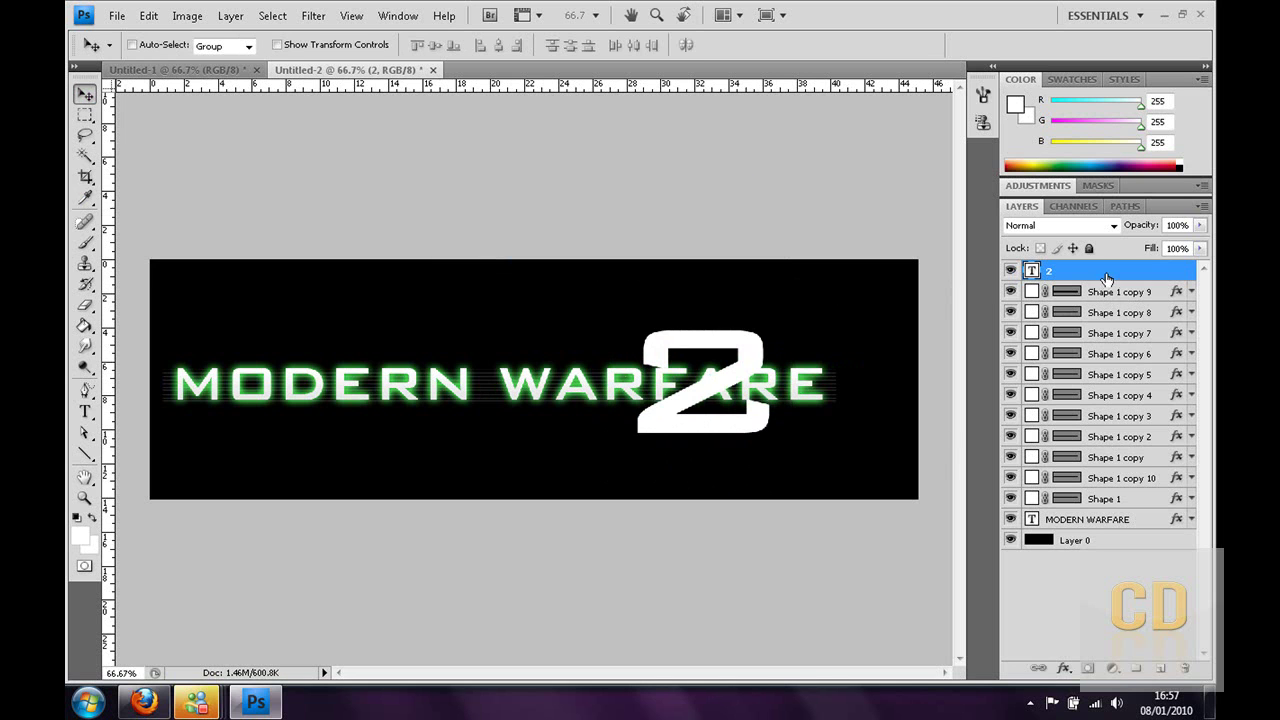
Move the 2 layer beneath MODERN WARFARE and give it a black Color Overlay
left_click_drag(1108, 274, 1077, 535)
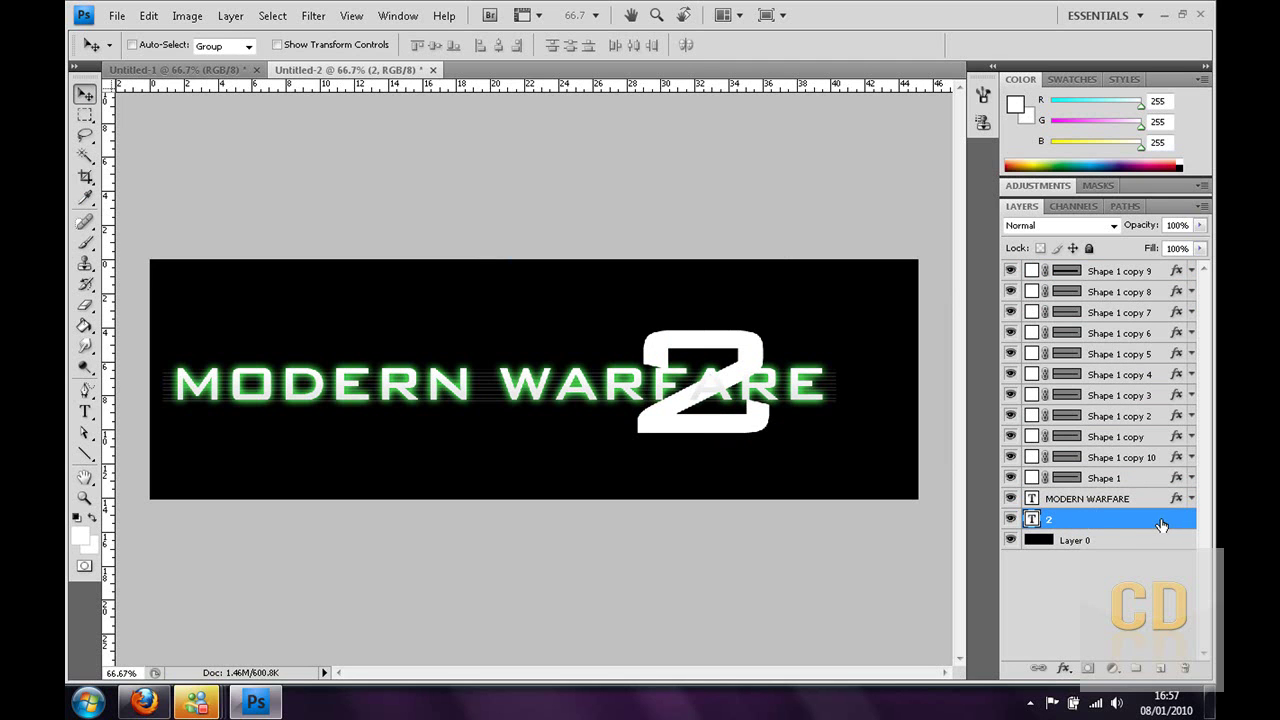
left_click(231, 15)
mouse_move(252, 116)
left_click(455, 113)
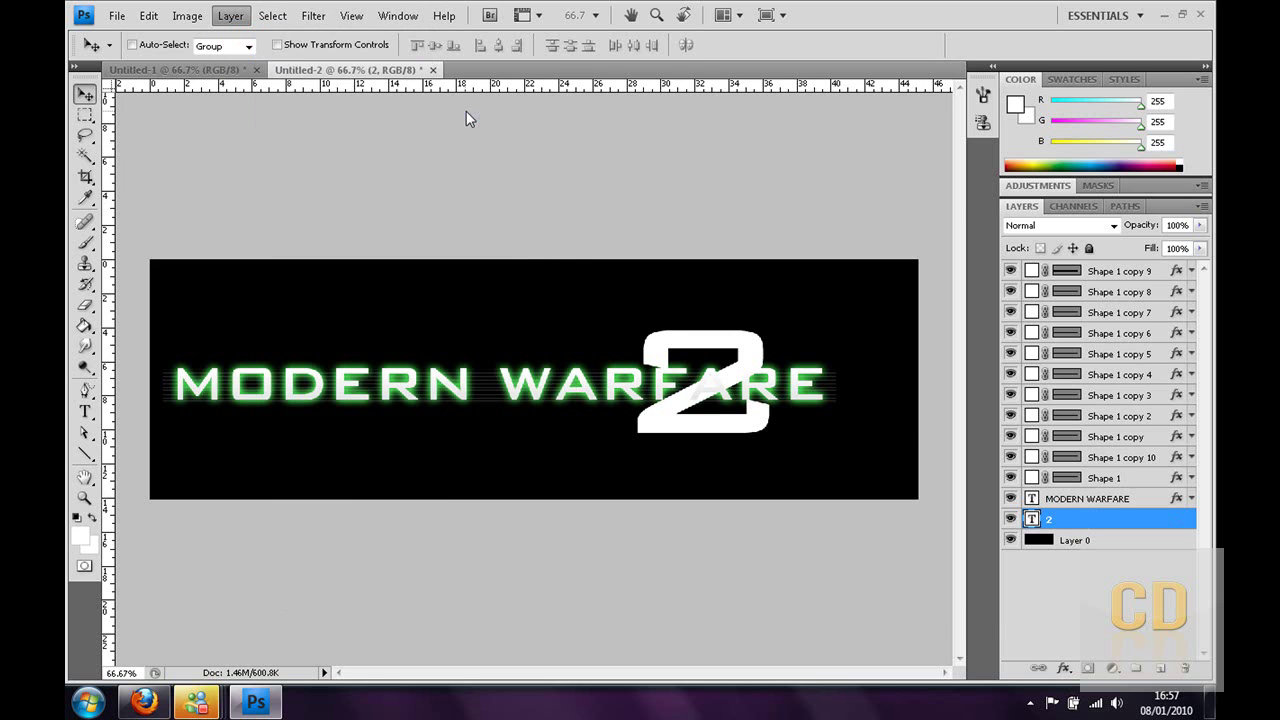
left_click(786, 461)
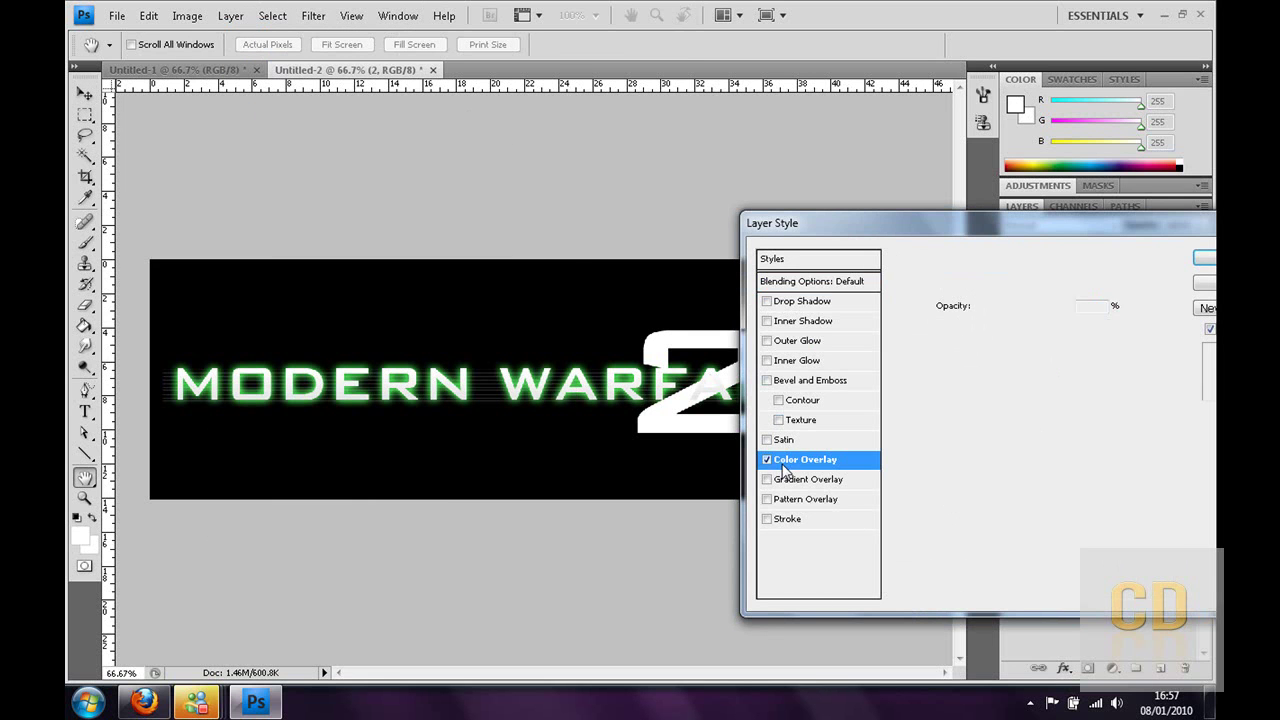
left_click(1107, 287)
left_click_drag(881, 364, 663, 631)
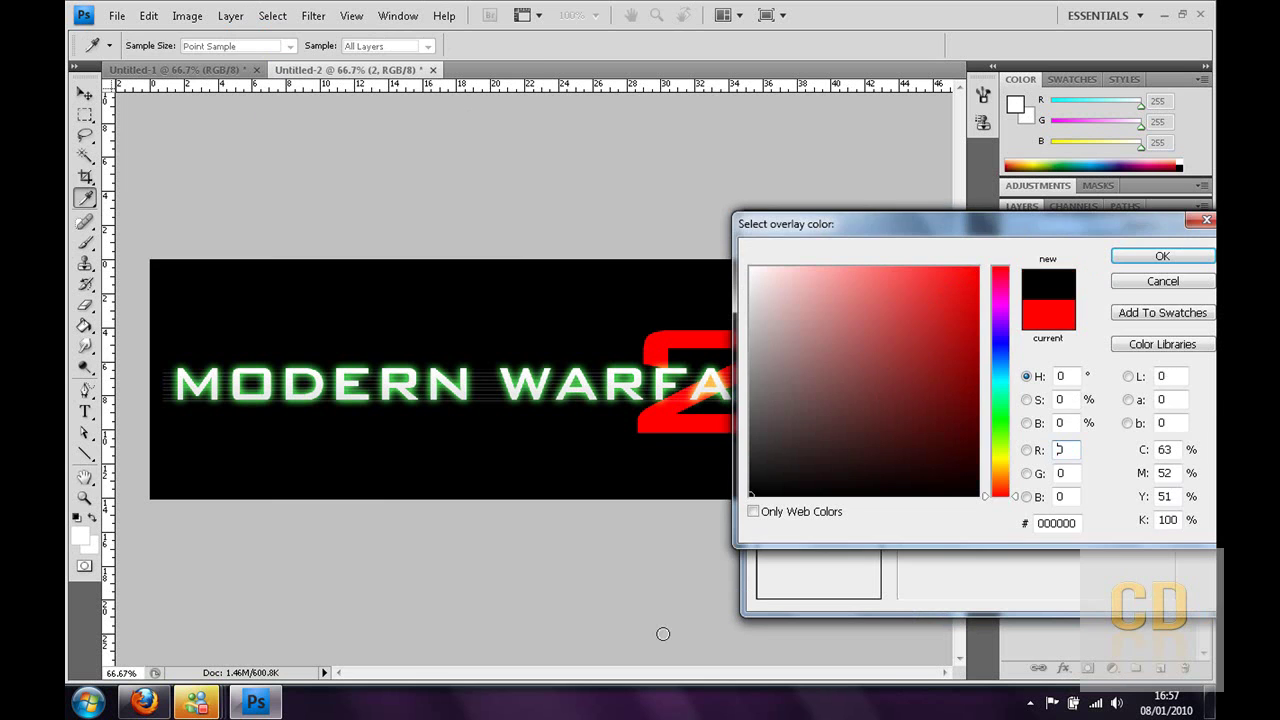
left_click(1200, 260)
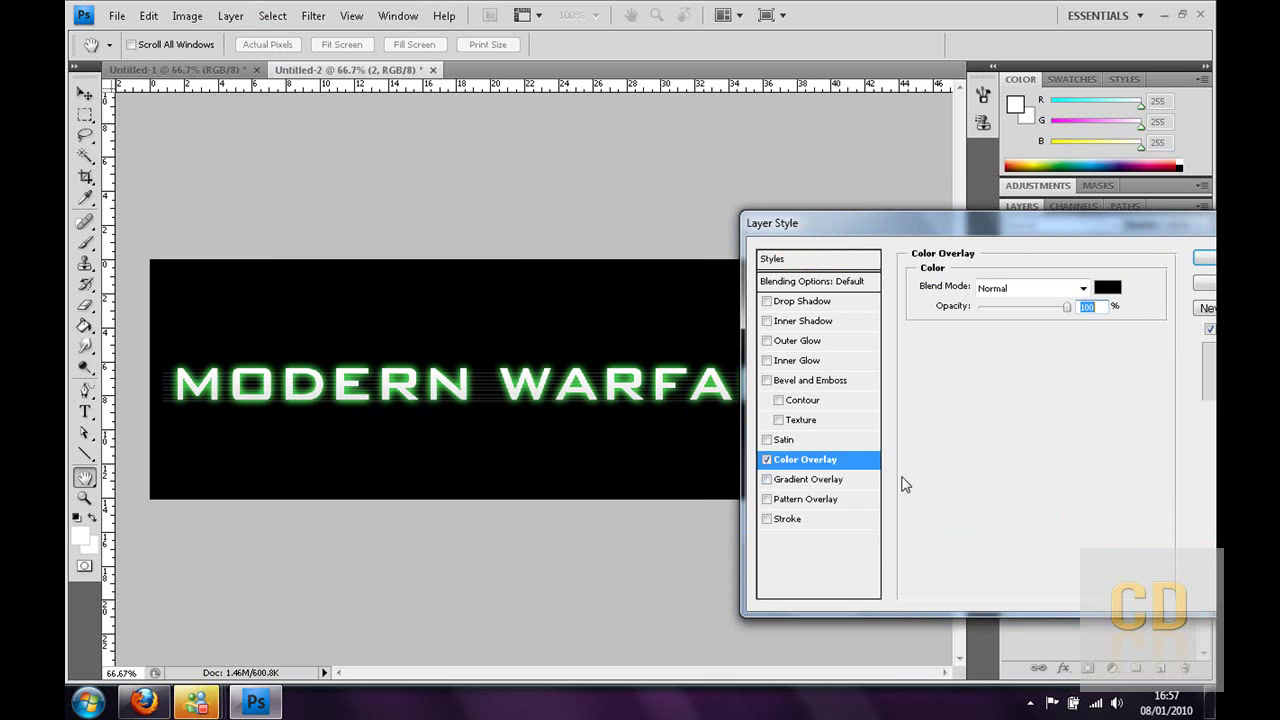
Add a 6 px #ffae00 orange Stroke at 86% opacity to the 2 and compare with the reference
left_click(795, 519)
left_click(960, 401)
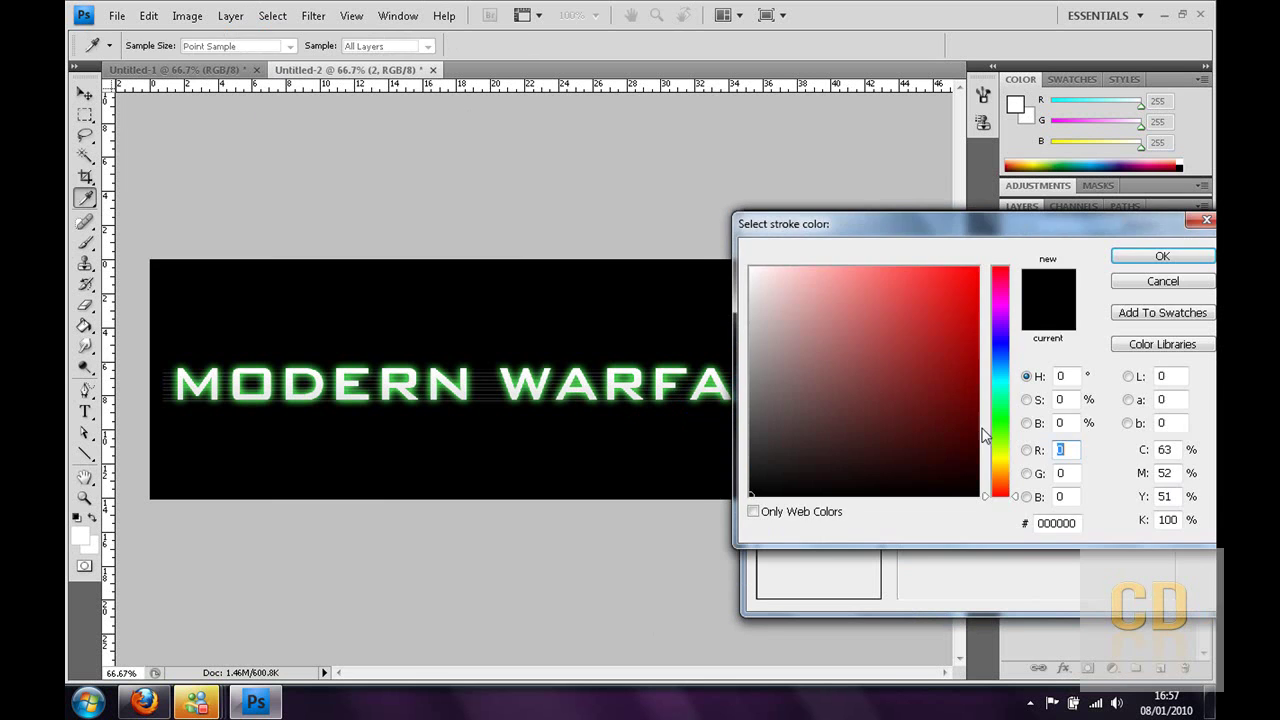
left_click(997, 470)
left_click_drag(938, 427, 1183, 135)
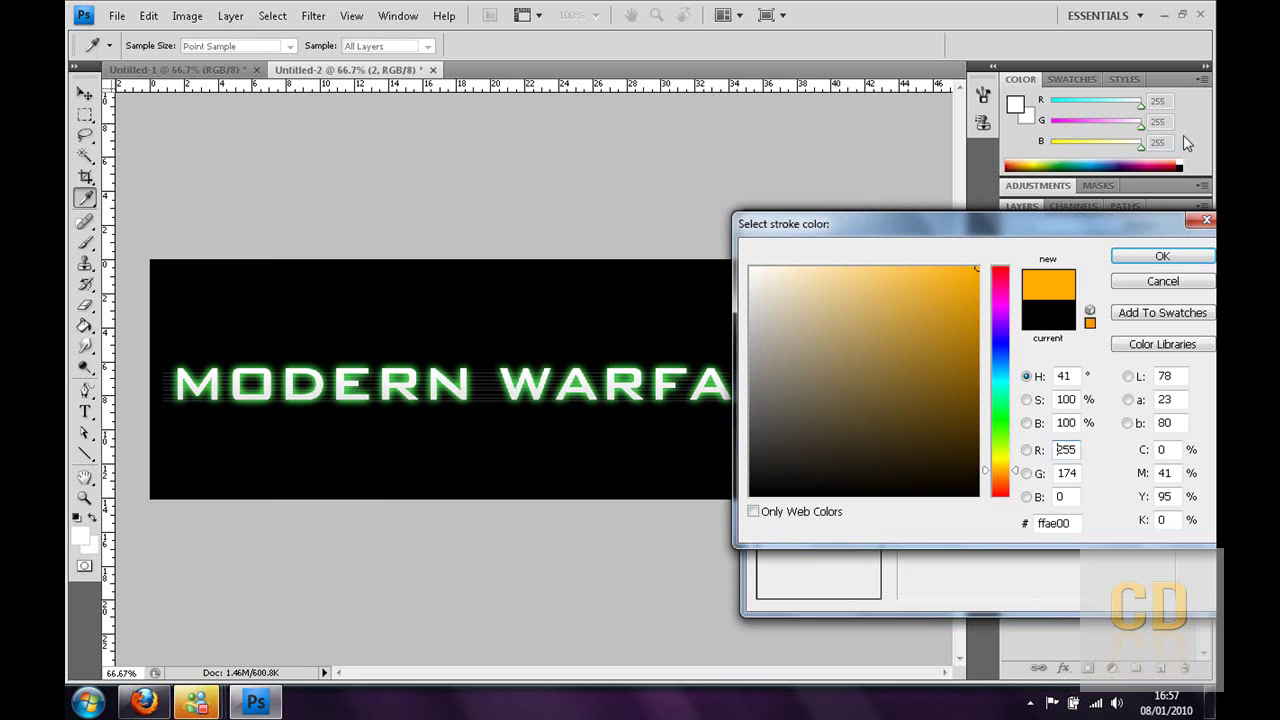
left_click(1177, 259)
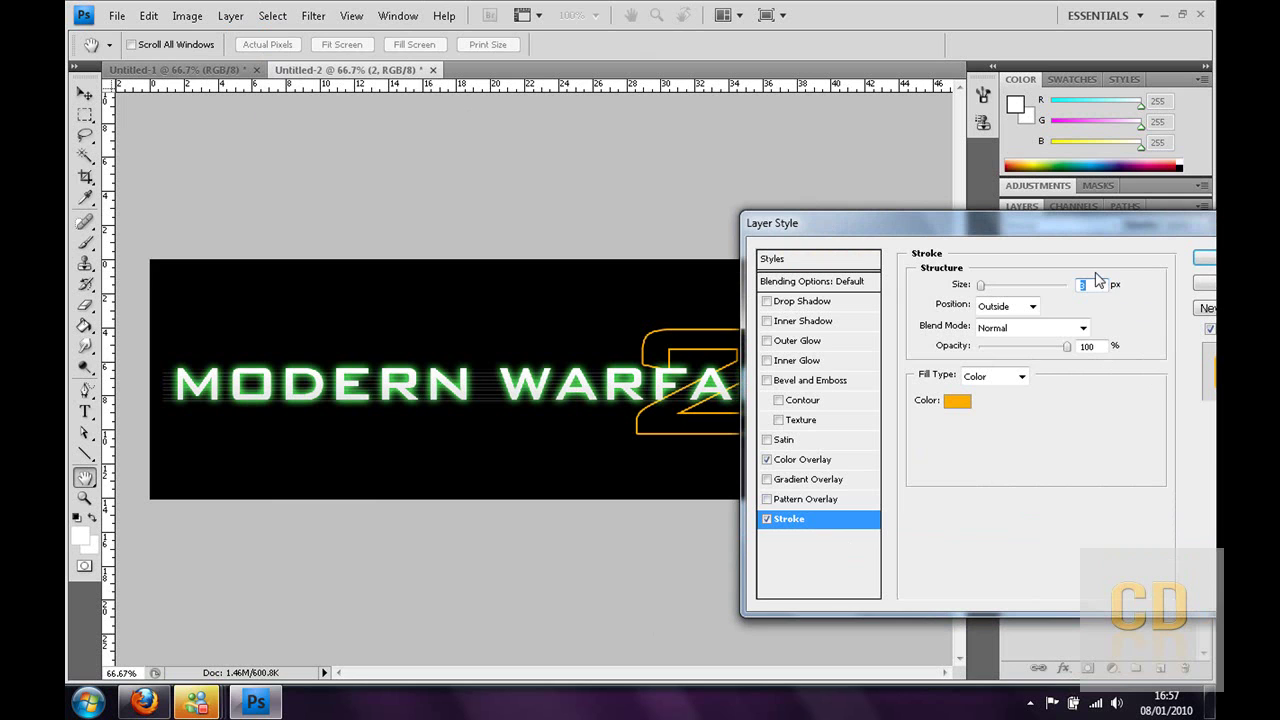
type("5")
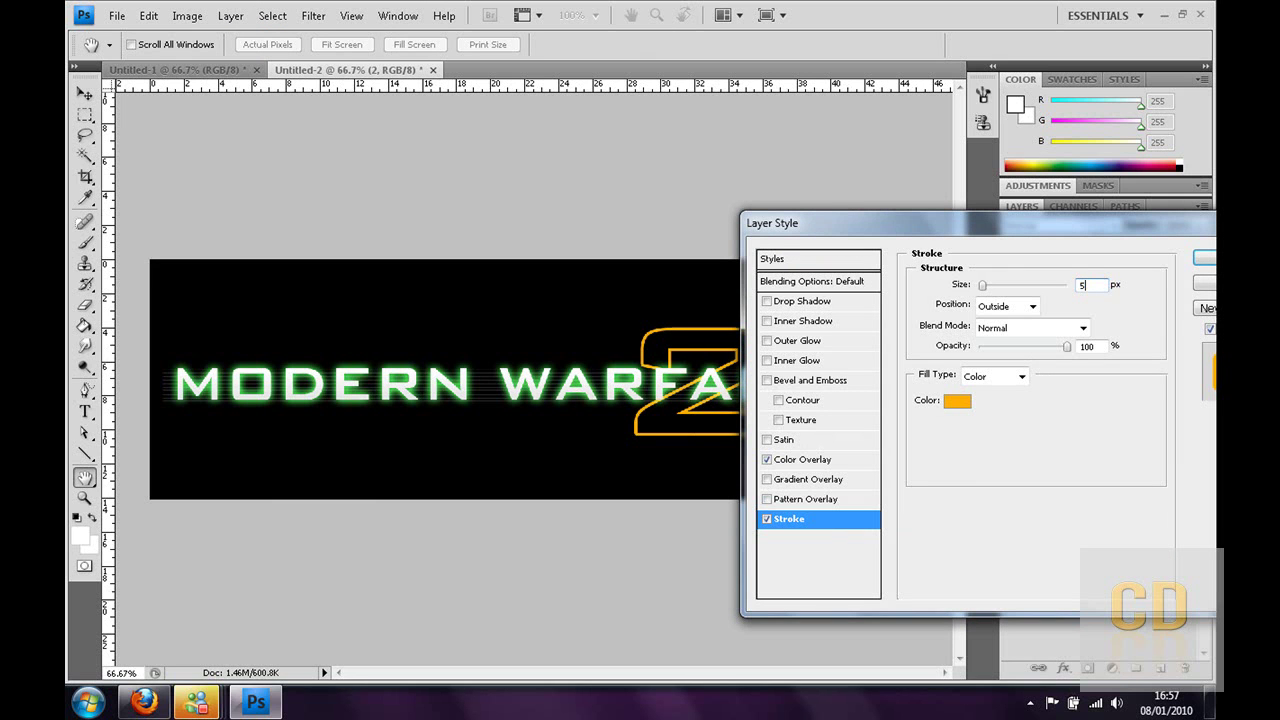
type("6")
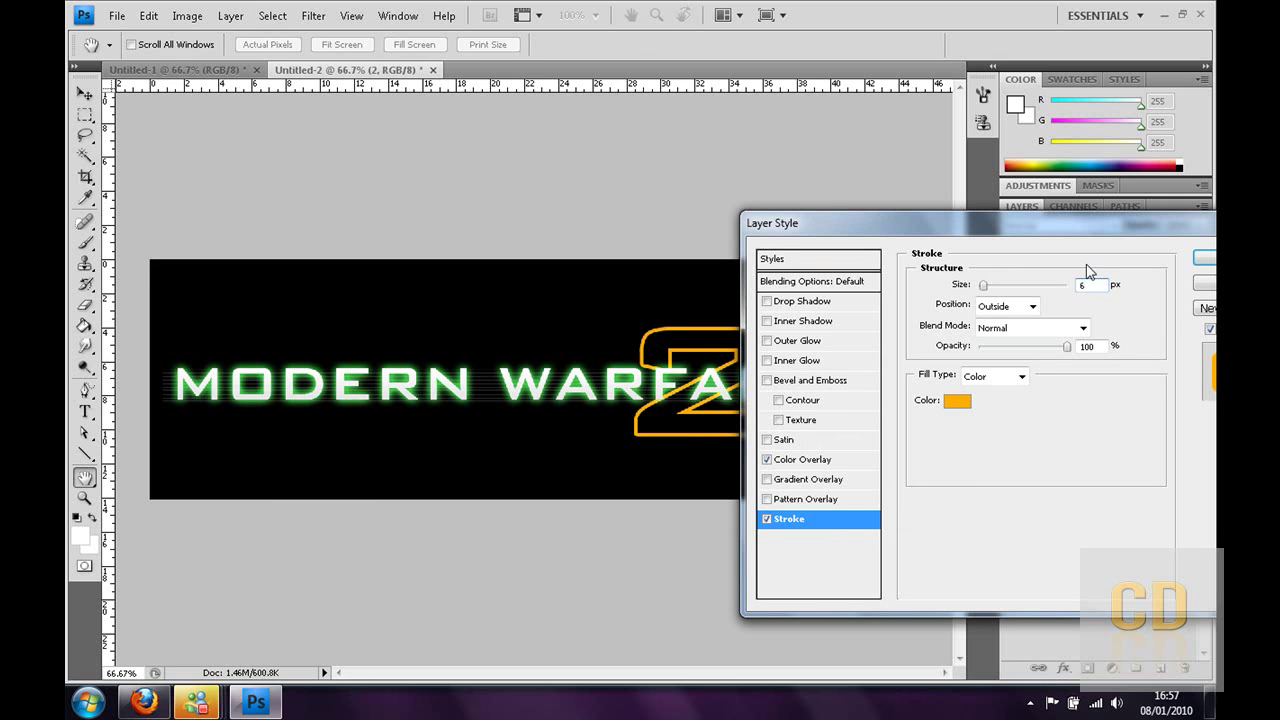
left_click_drag(1067, 345, 1054, 346)
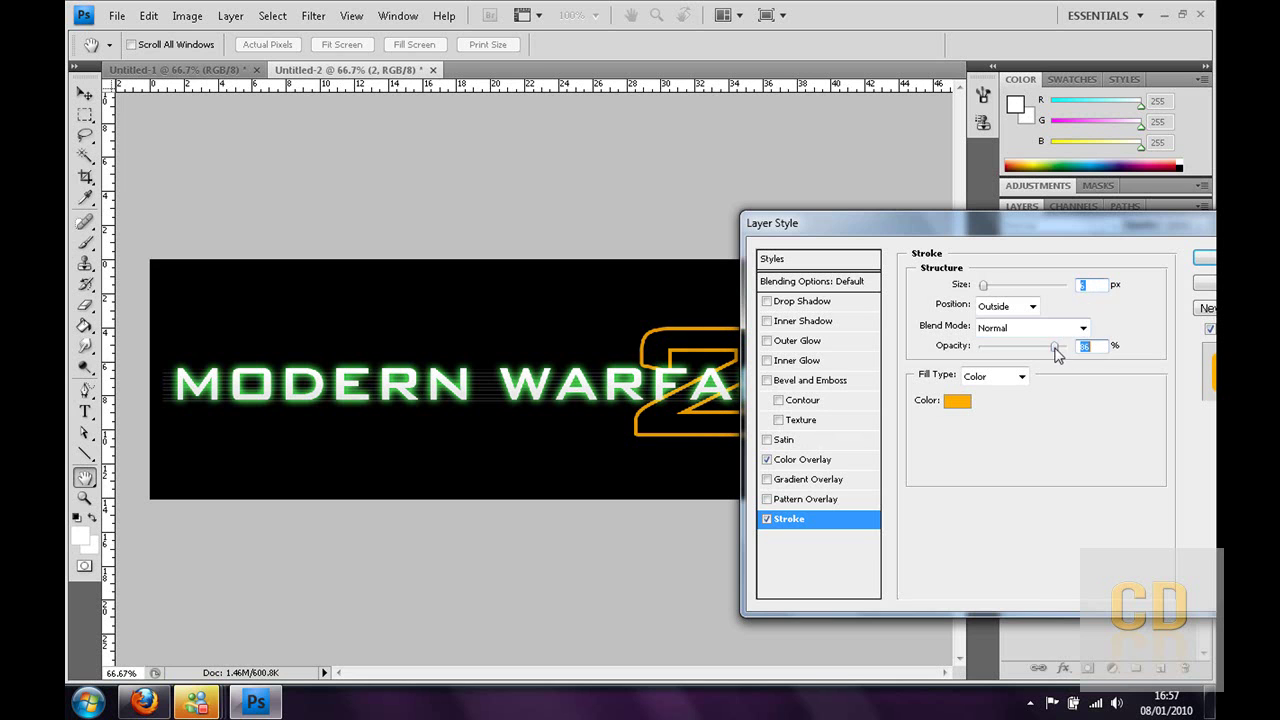
left_click(1213, 263)
left_click(145, 702)
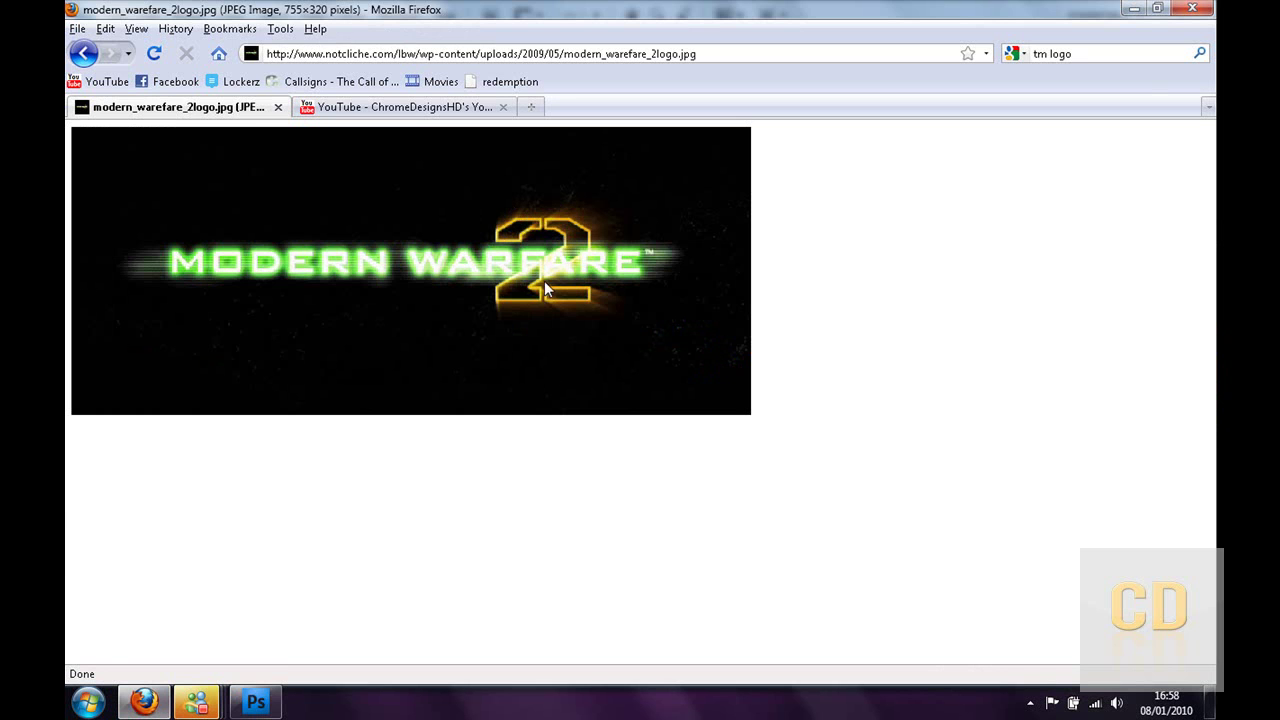
left_click(256, 702)
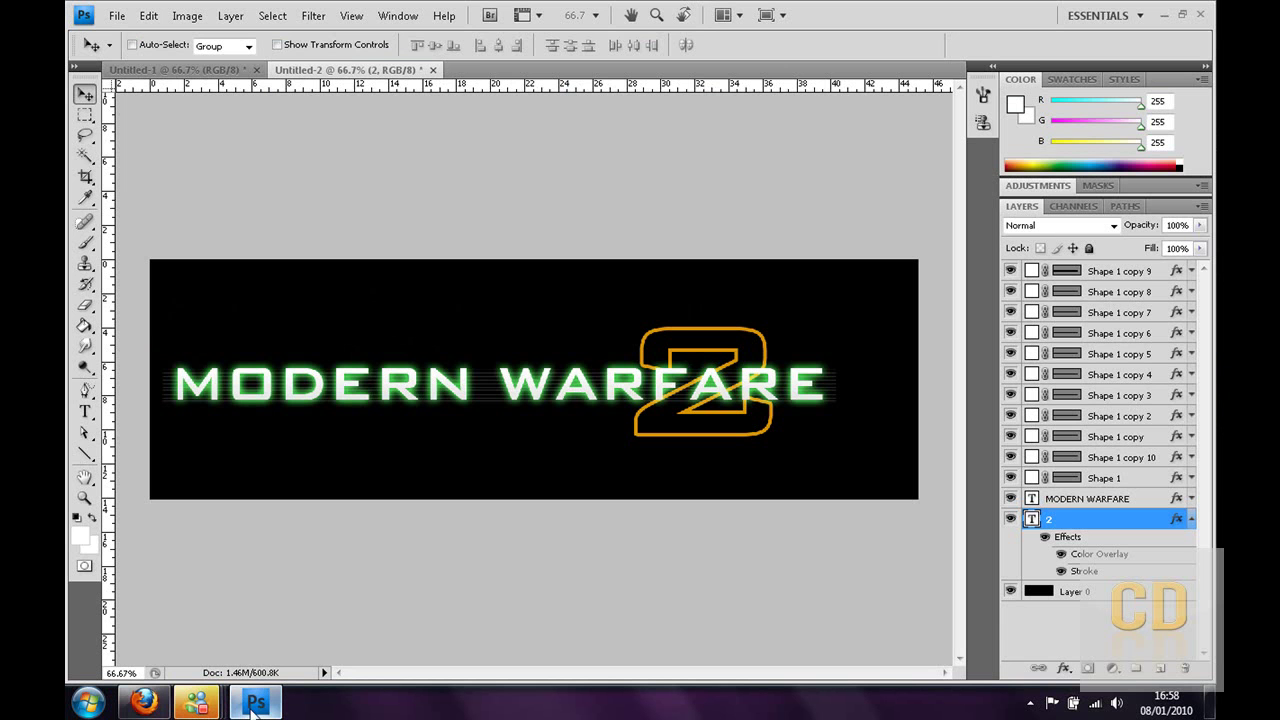
Select a thin vertical strip through the 2 with the Rectangular Marquee, dismissing the rasterize warning
left_click(84, 118)
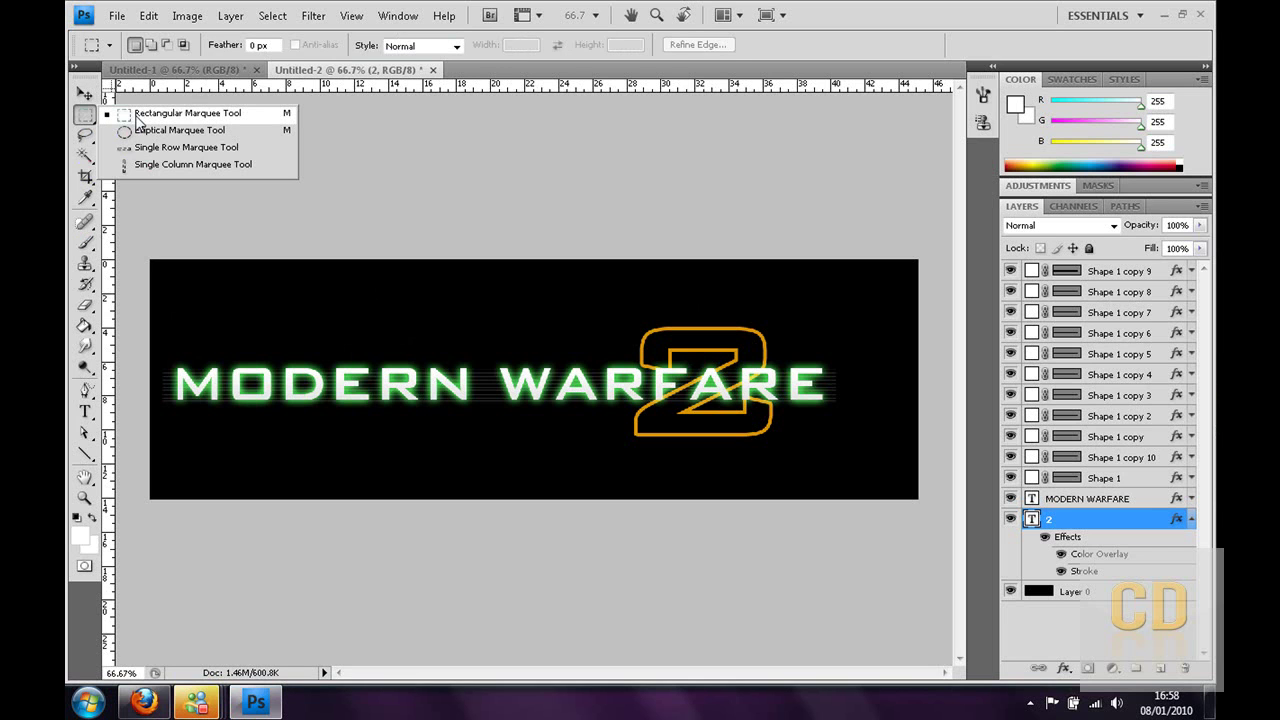
left_click(138, 116)
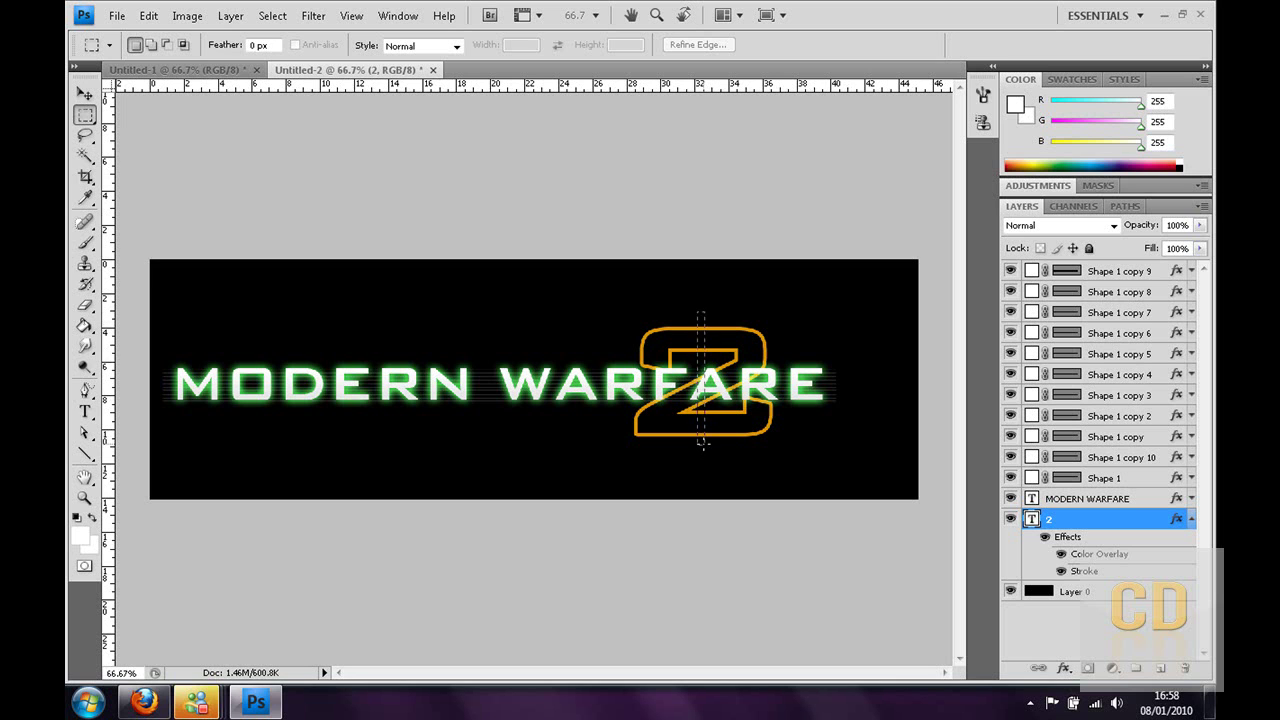
left_click_drag(703, 444, 705, 446)
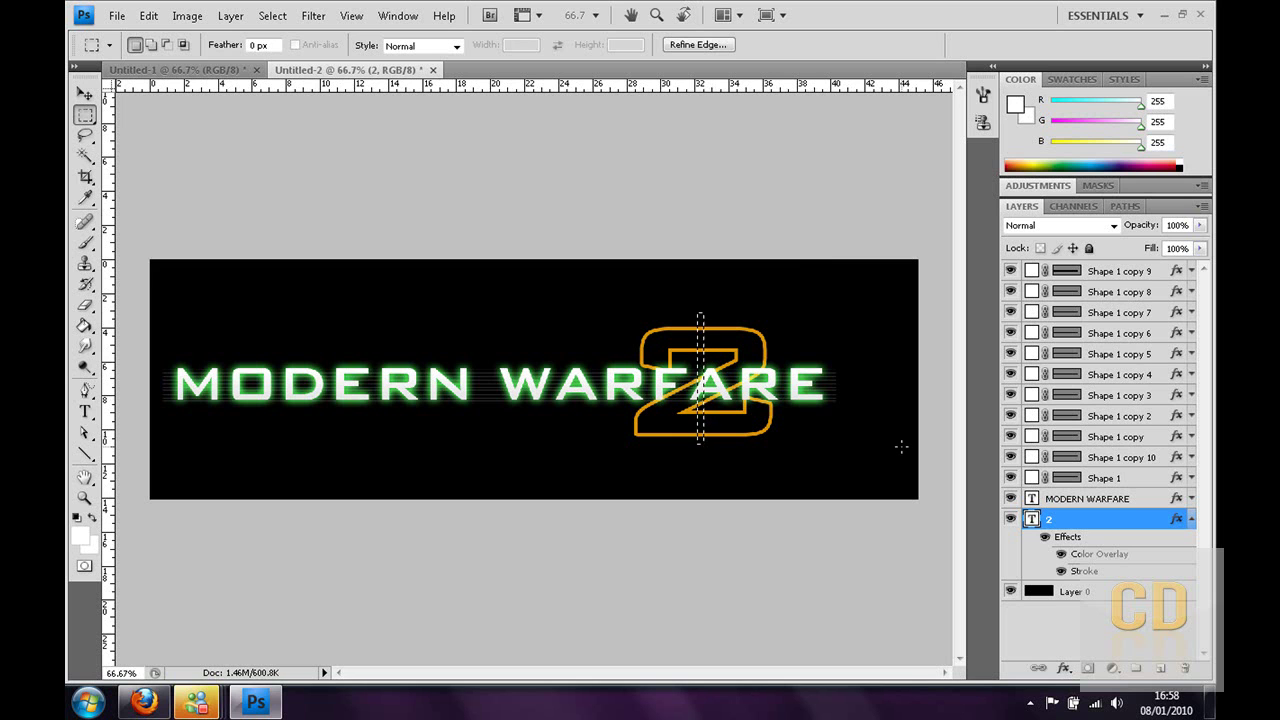
key("Delete")
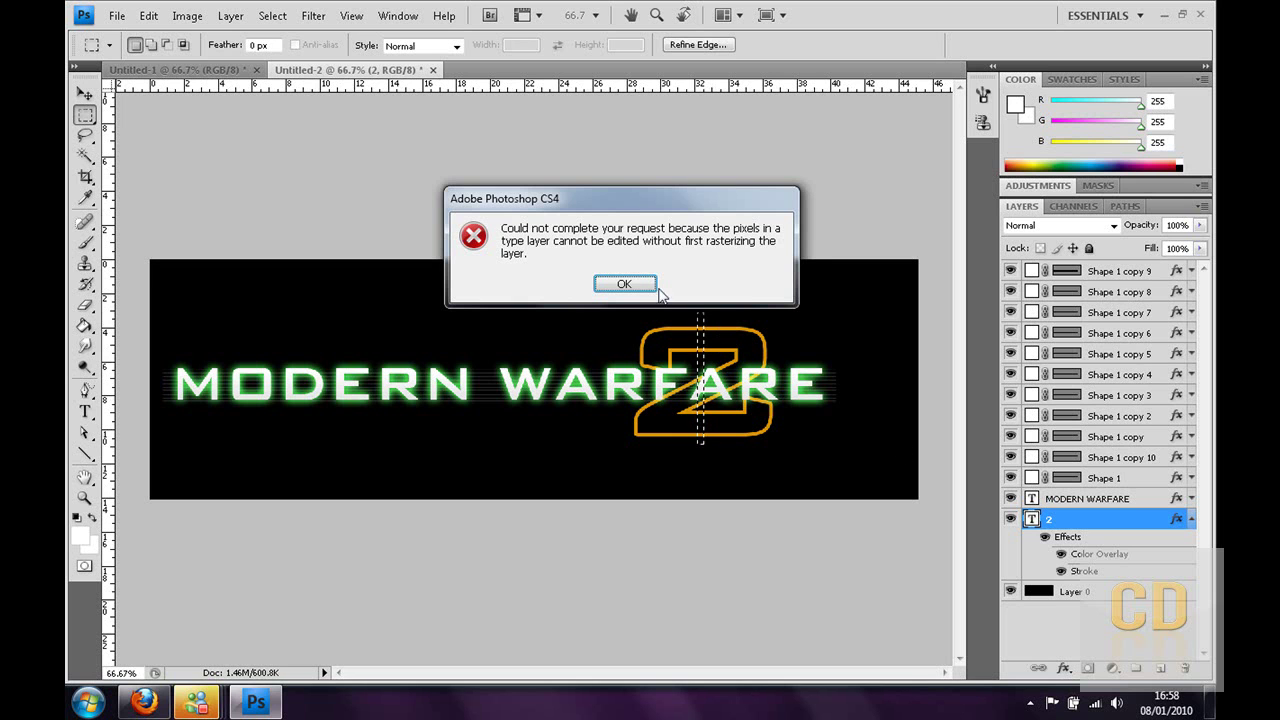
left_click(624, 285)
left_click(85, 93)
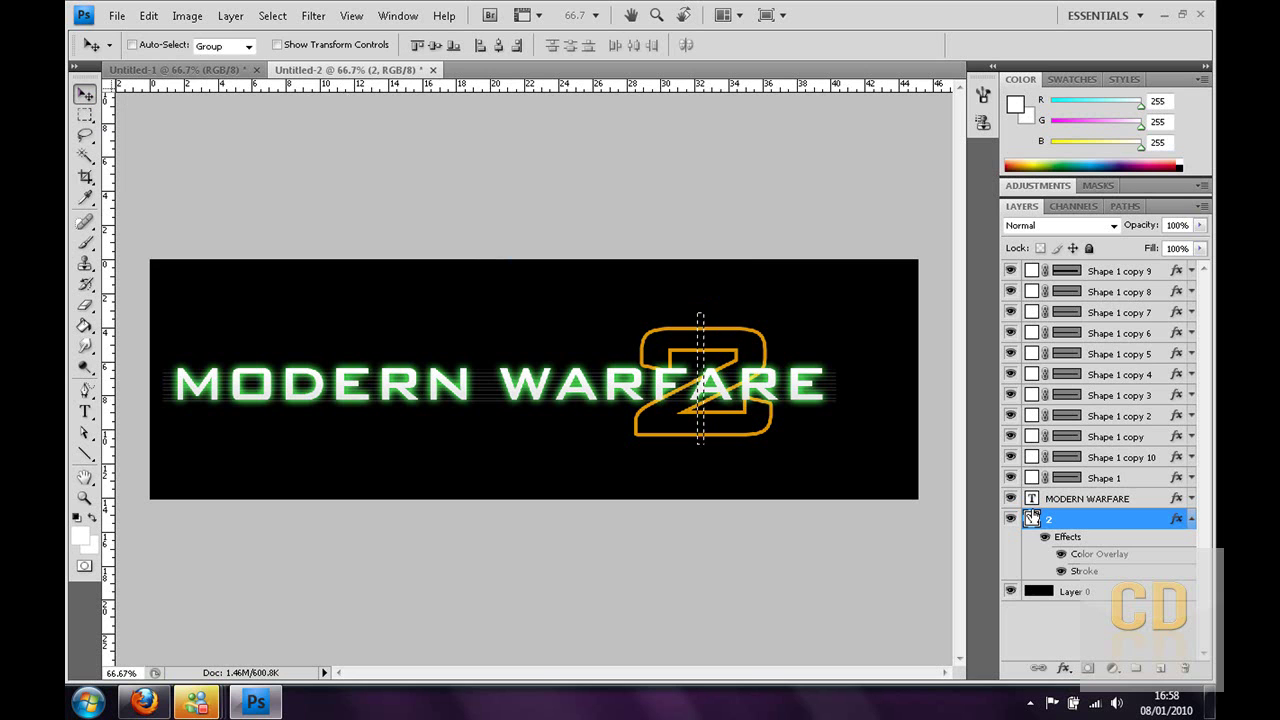
left_click(1193, 524)
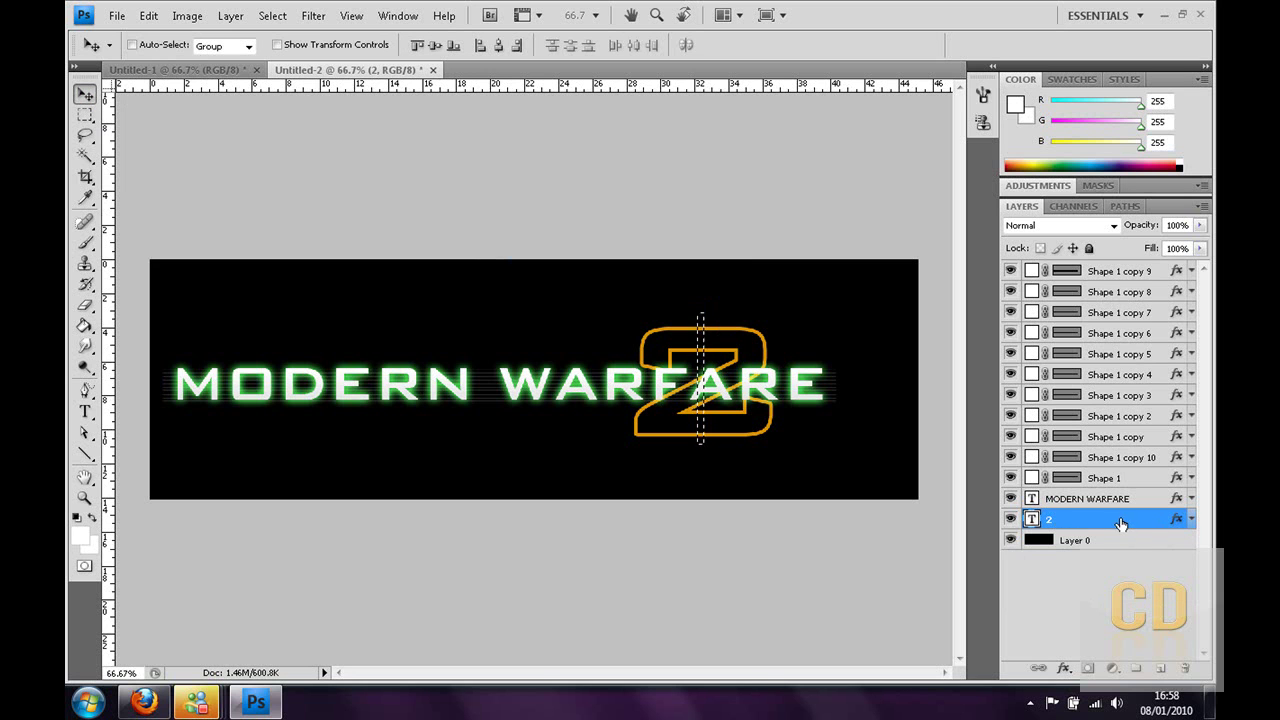
Rasterize the 2 type layer
right_click(1122, 524)
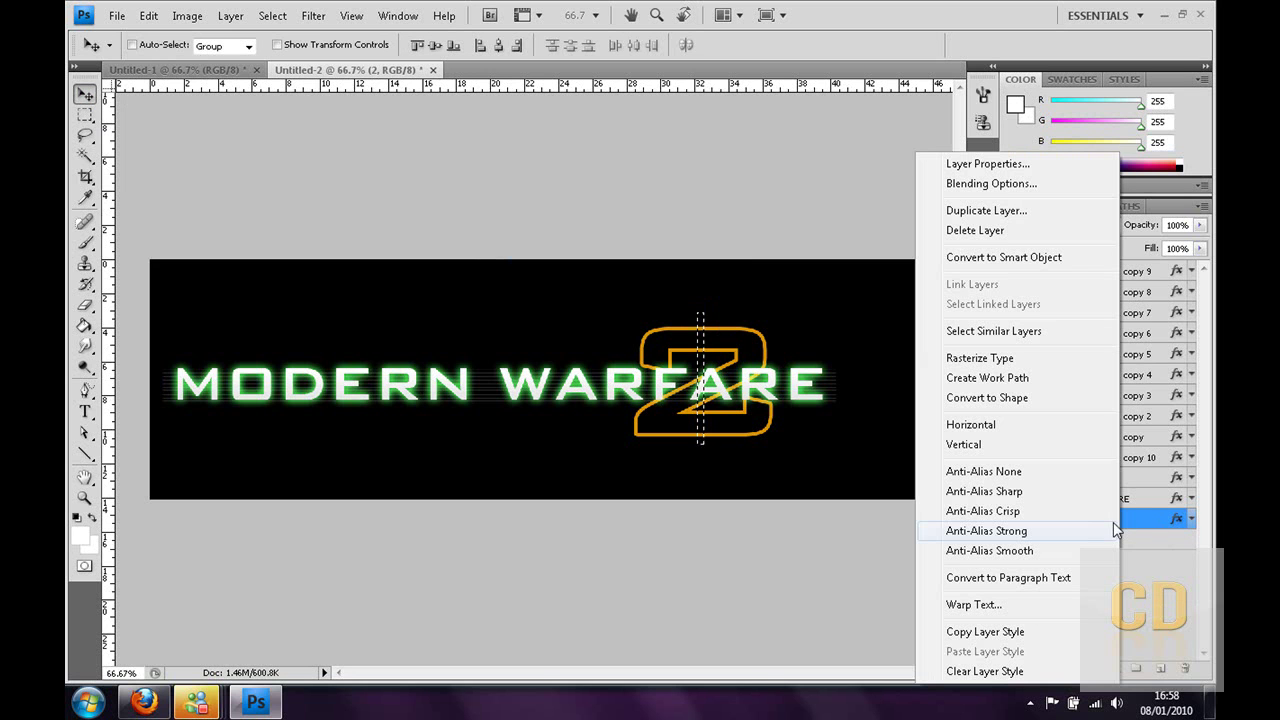
left_click(1005, 367)
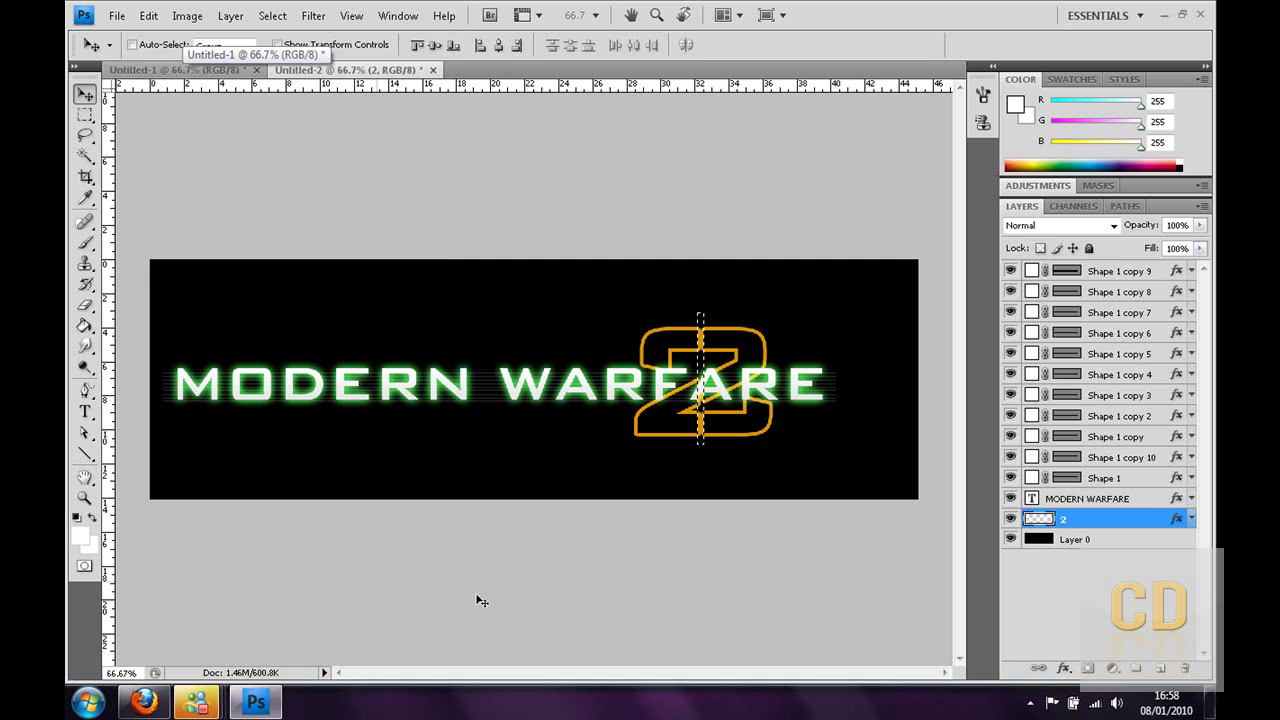
key("ctrl+d")
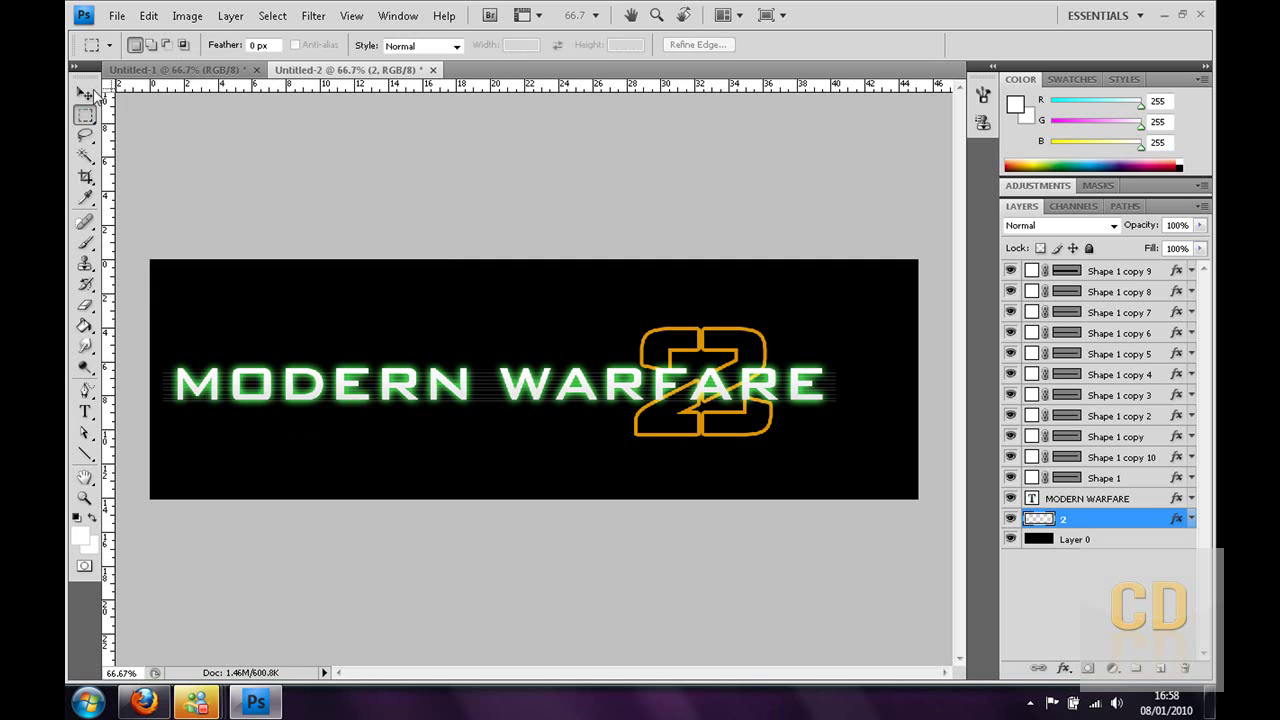
left_click(85, 93)
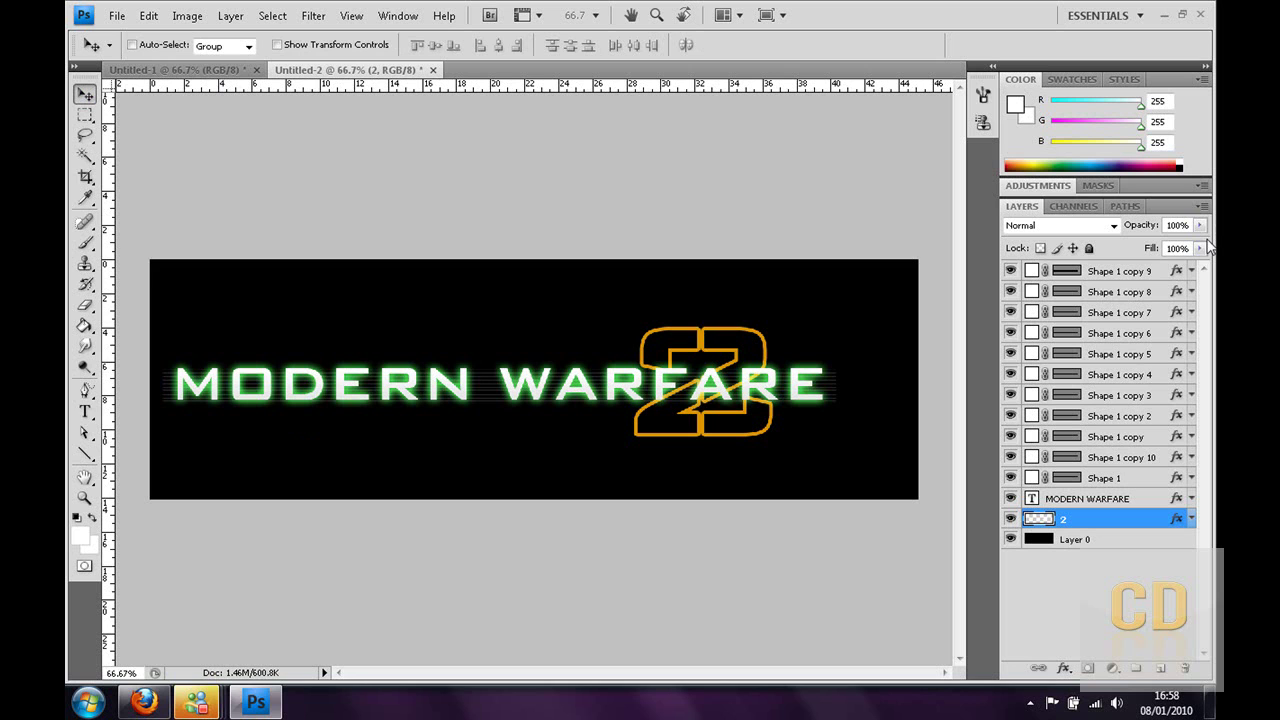
Cut the thin strip out of the middle of the 2 and clear the selection
key("ctrl+shift+d")
key("ctrl+d")
key("ctrl+shift+d")
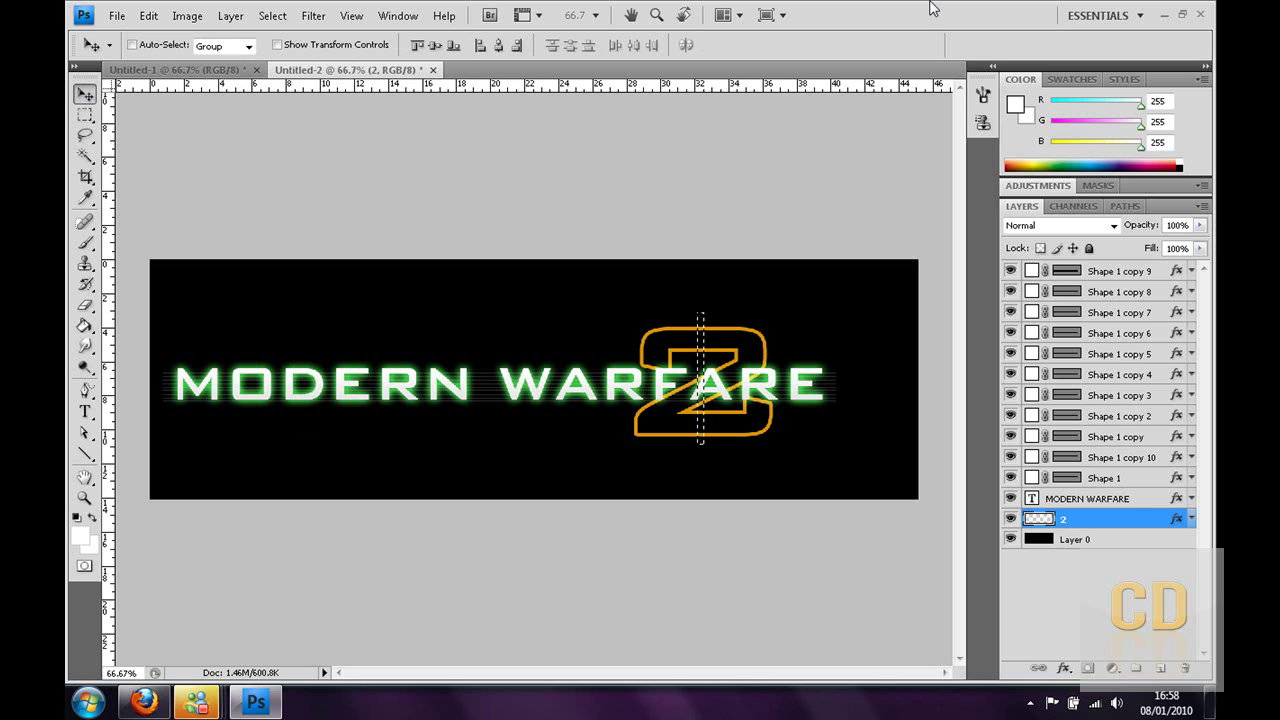
left_click(85, 115)
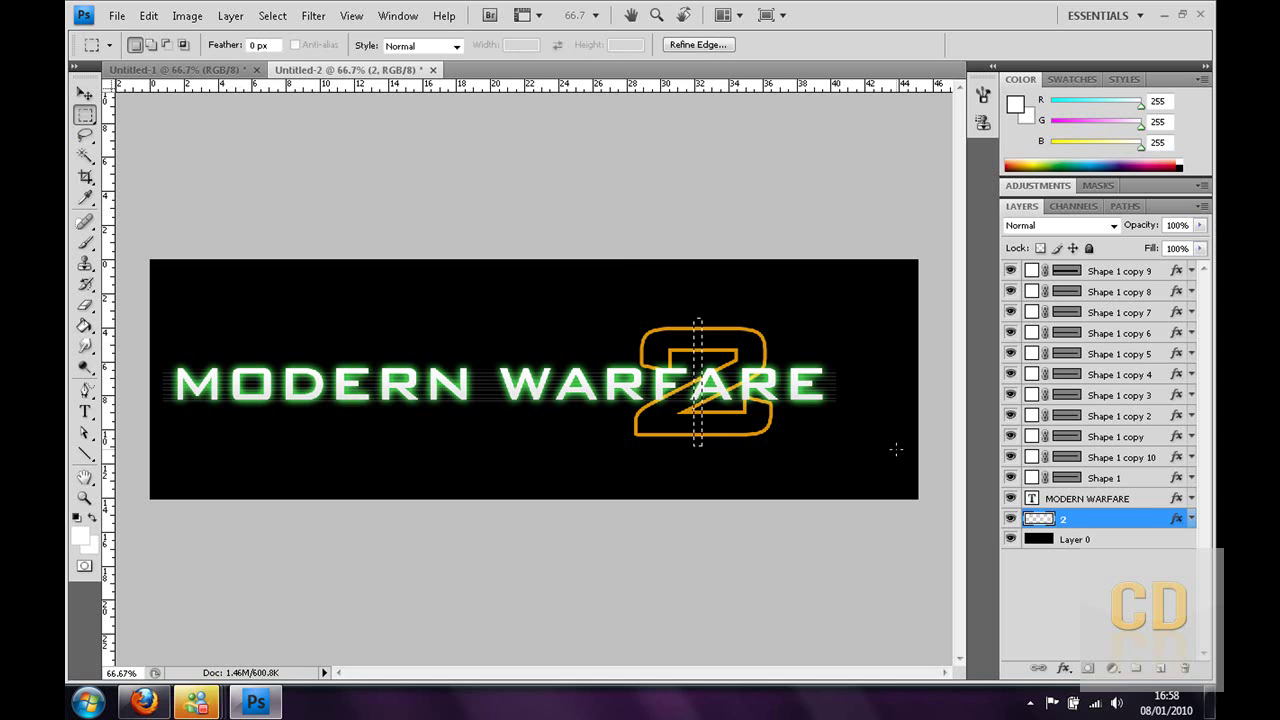
left_click(85, 93)
key("m")
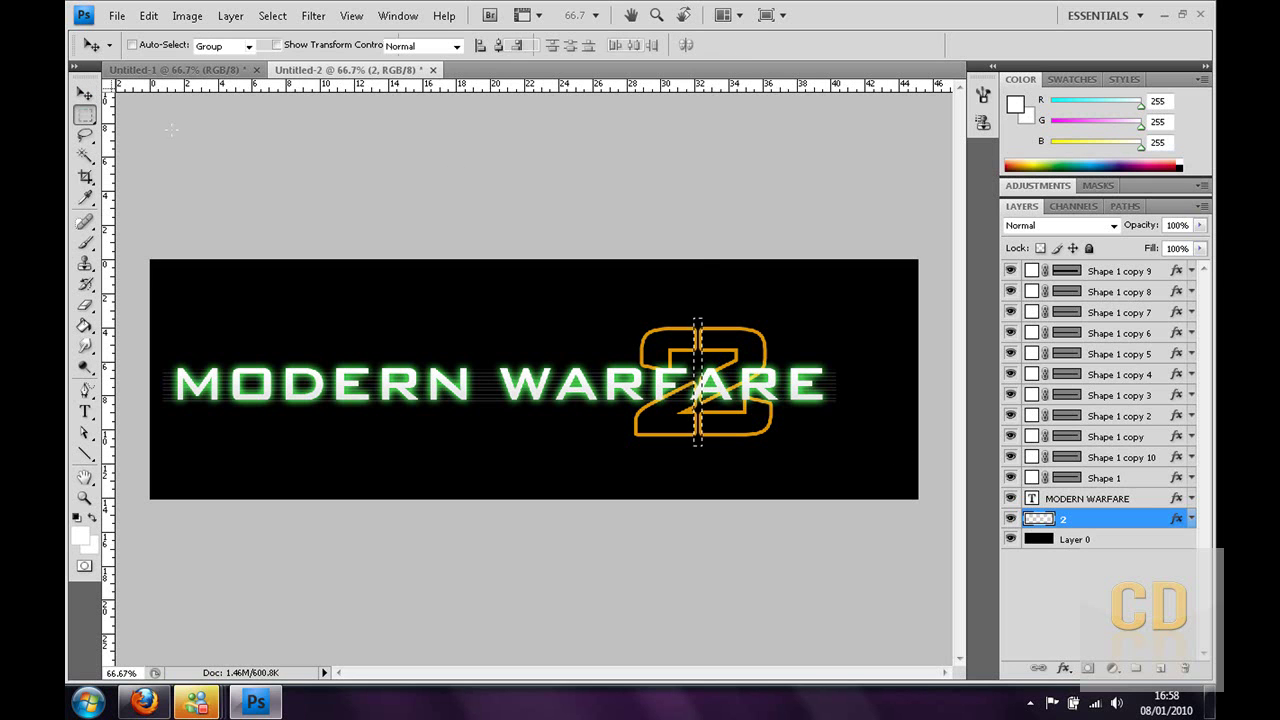
key("ctrl+d")
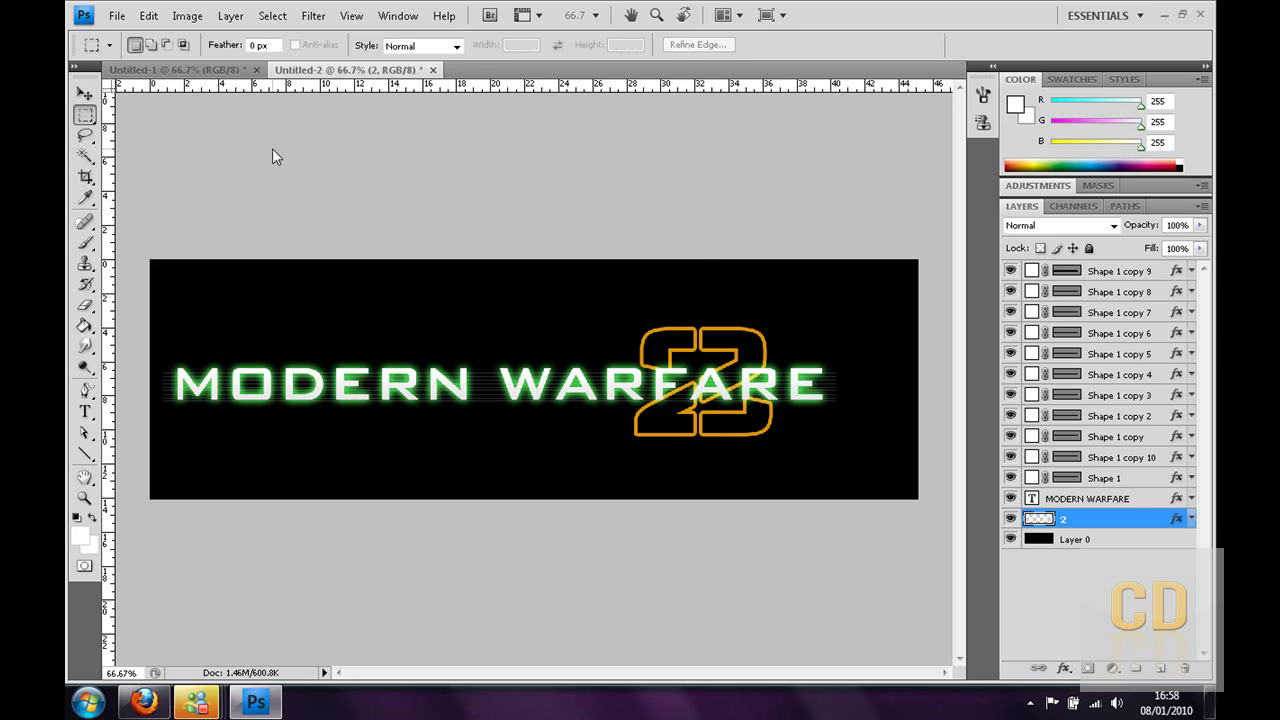
left_click(85, 93)
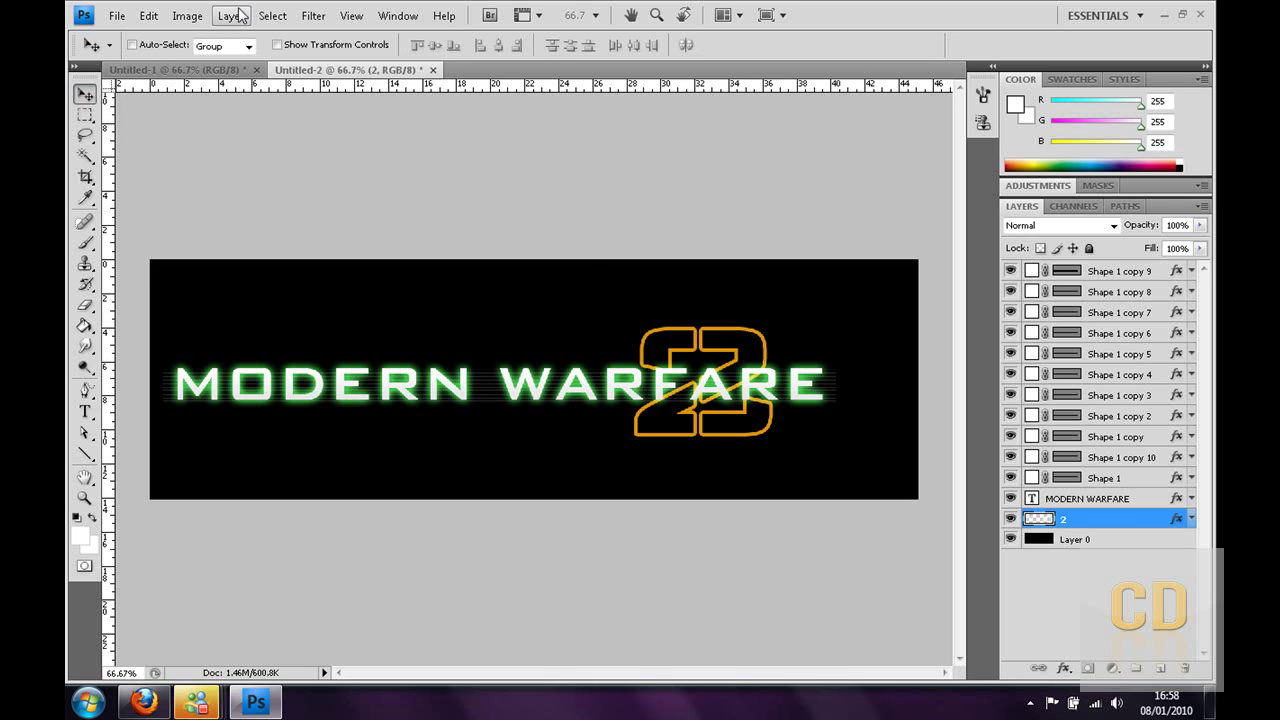